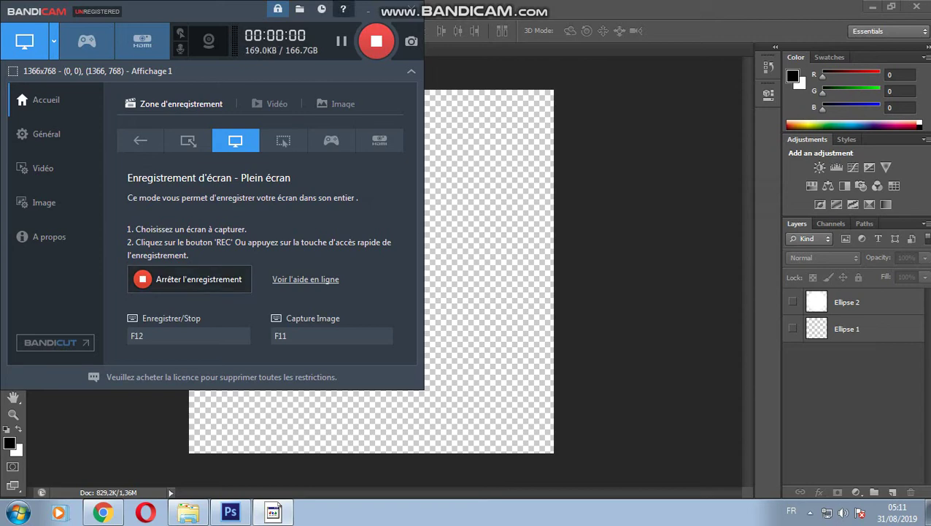
Step: Open the blue S logo image (kisspng-logo-s…jpg) from the Bureau > s folder as a second document
click(387, 9)
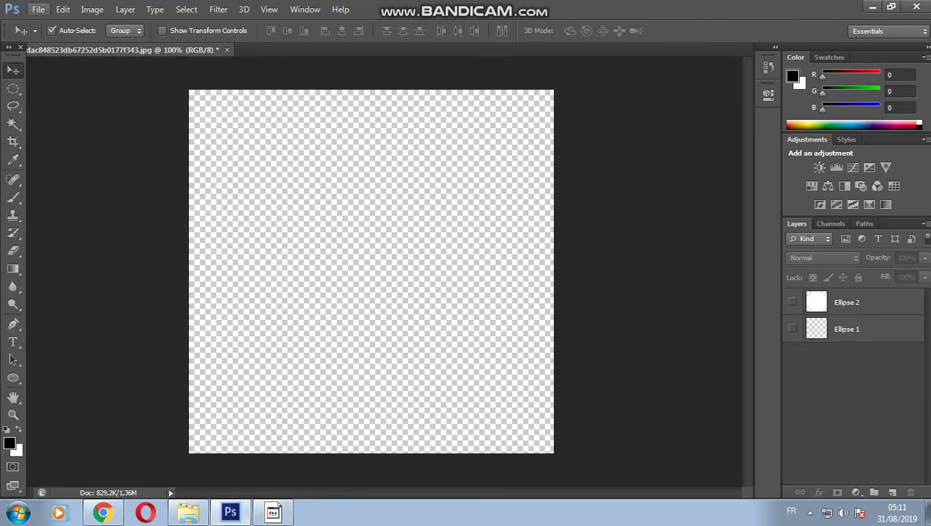
click(38, 9)
click(43, 35)
click(430, 245)
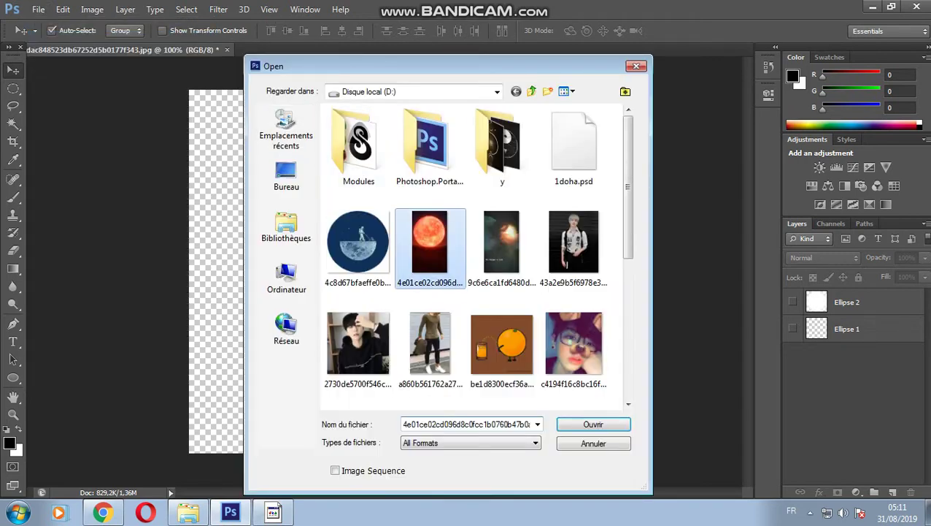
click(286, 179)
click(527, 302)
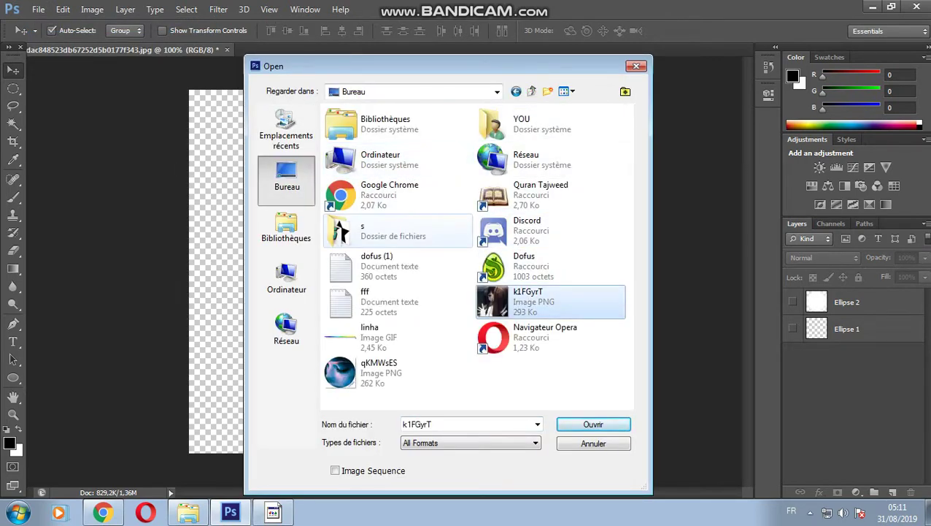
double_click(365, 230)
double_click(429, 345)
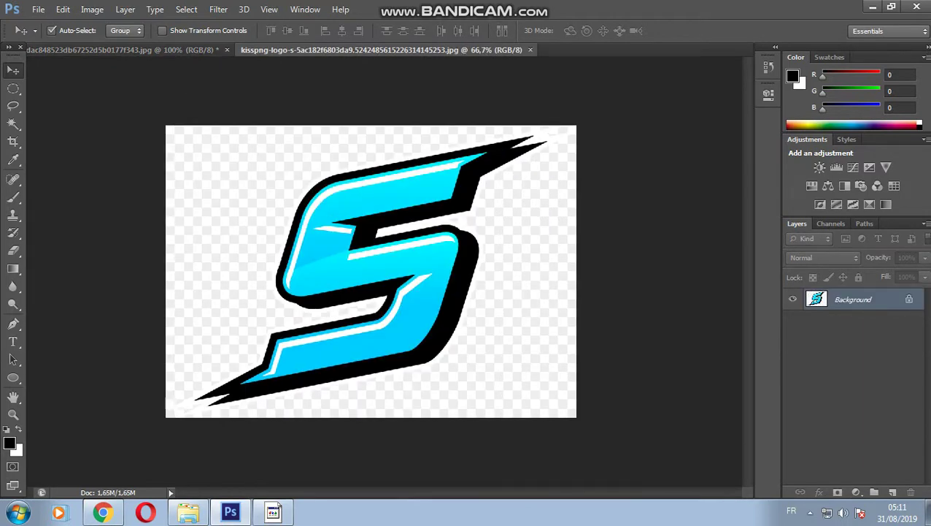
Step: Unlock the logo's Background into an editable Layer 0, undoing an accidental move
click(335, 187)
click(451, 192)
double_click(854, 299)
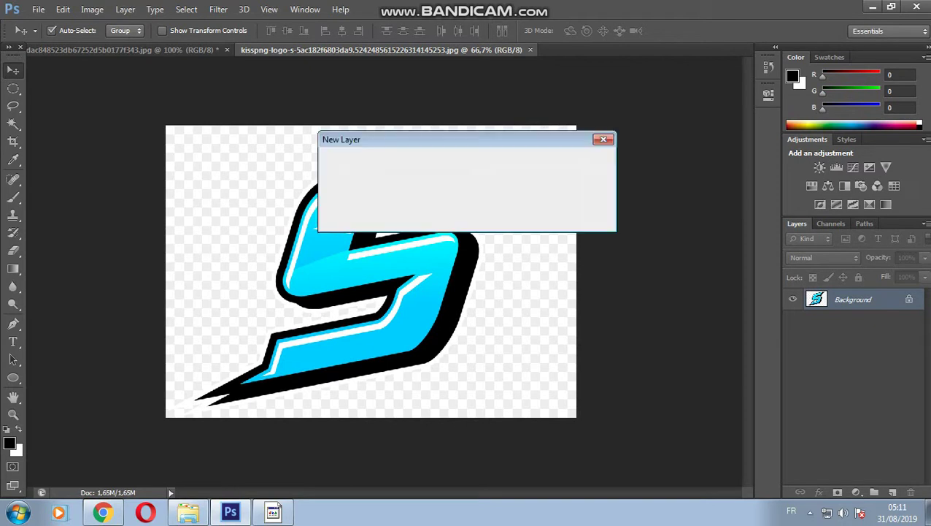
key(Return)
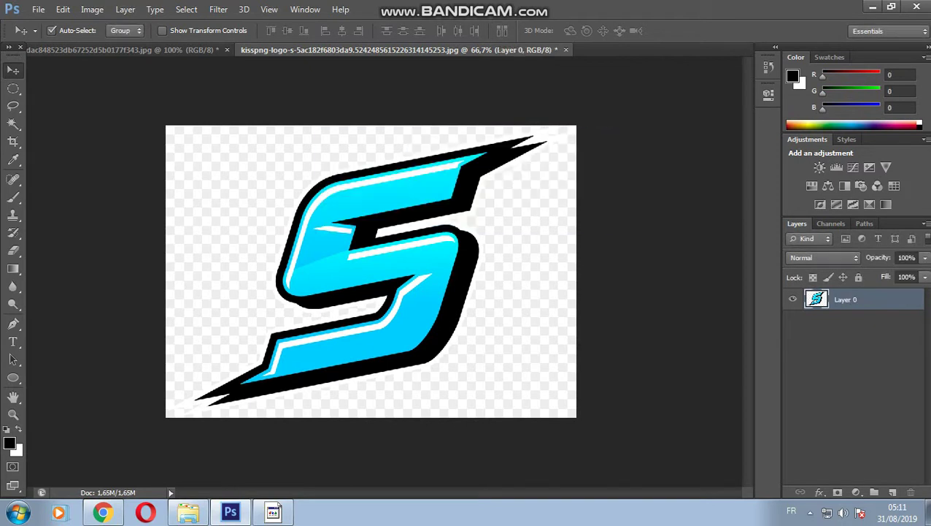
drag(431, 190, 328, 212)
key(ctrl+z)
Step: Delete the white background with Magic Wand at tolerance 45, deselect, and return to the square canvas
click(13, 124)
click(522, 140)
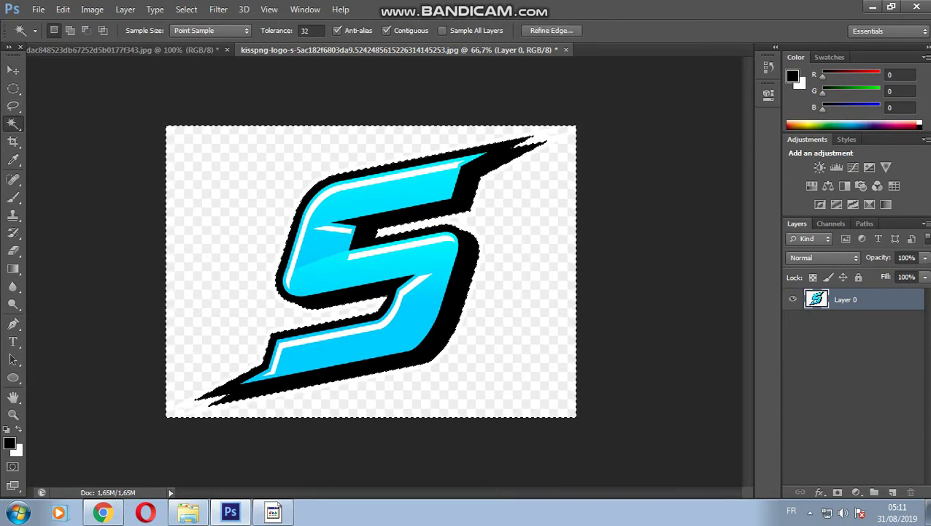
click(310, 30)
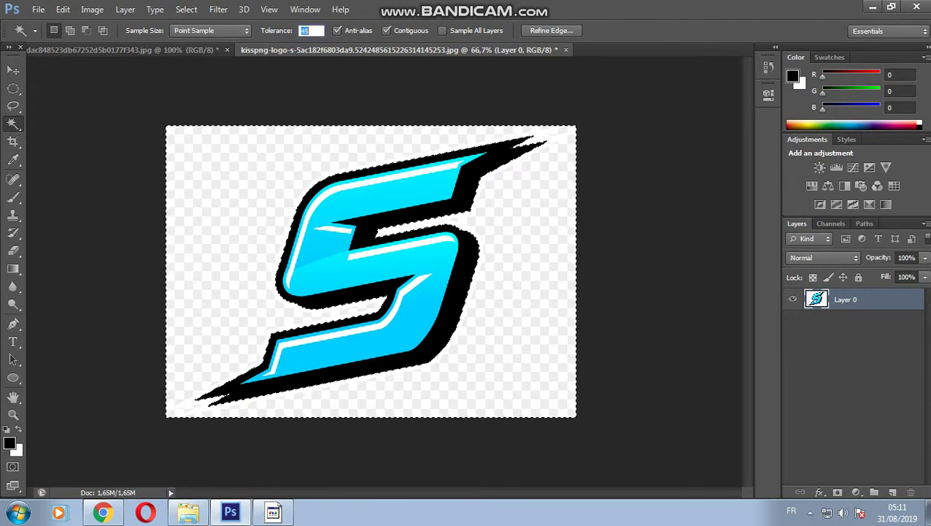
text(45)
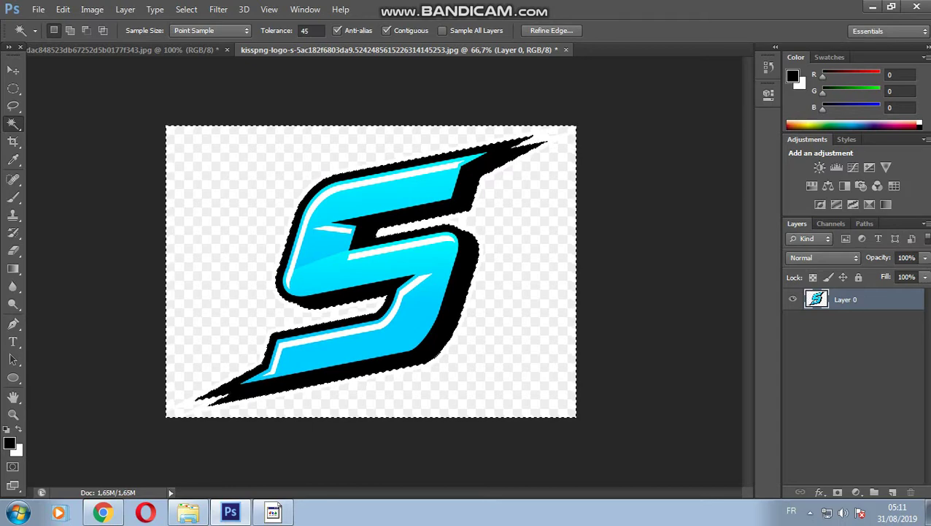
key(Delete)
key(ctrl+d)
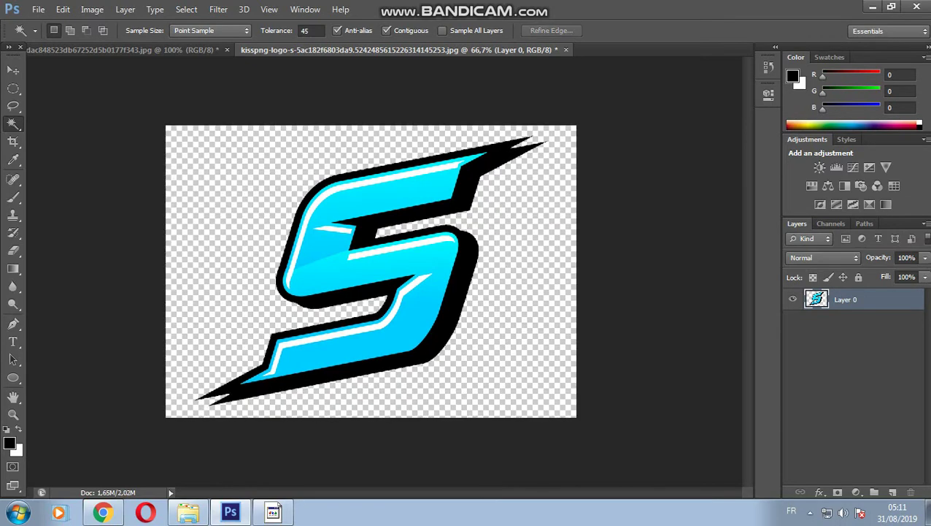
click(14, 69)
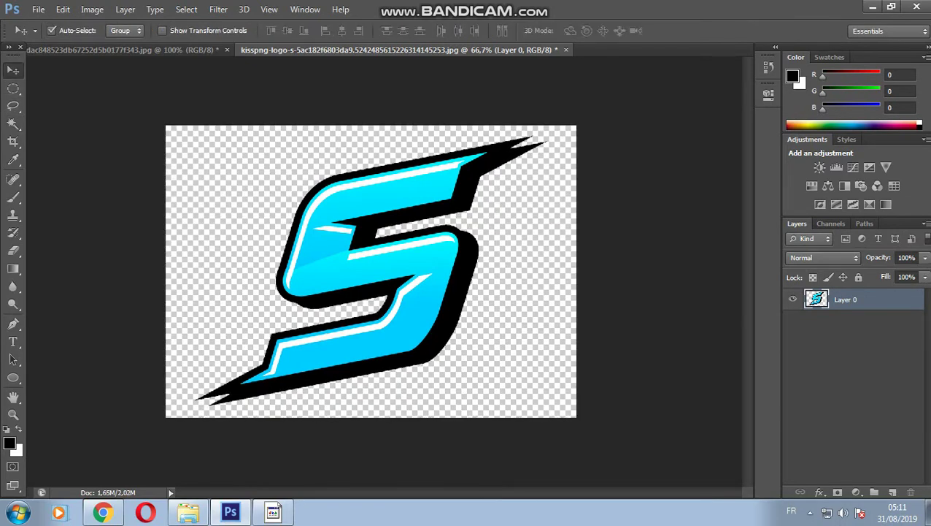
key(ctrl+Tab)
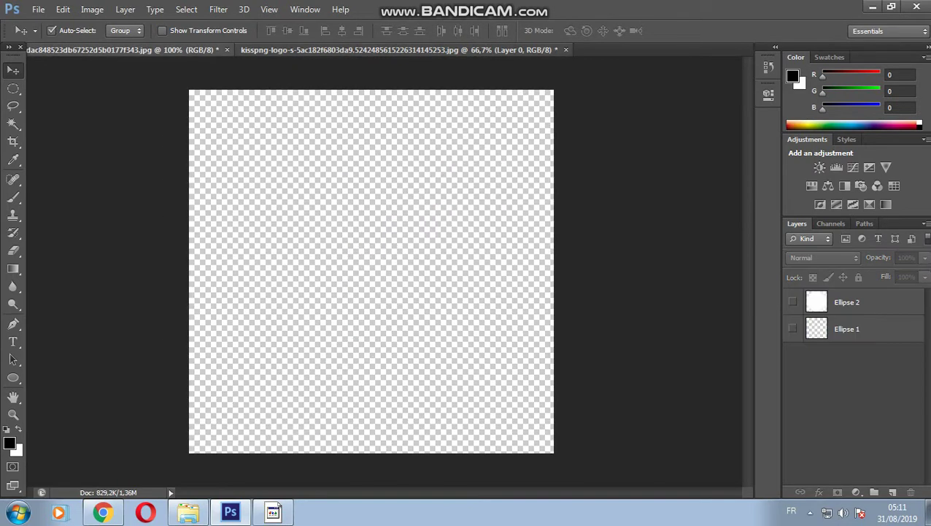
Step: Drag the S logo onto the square canvas, scale it to about 50%, and centre it
key(ctrl+Tab)
drag(365, 219, 124, 50)
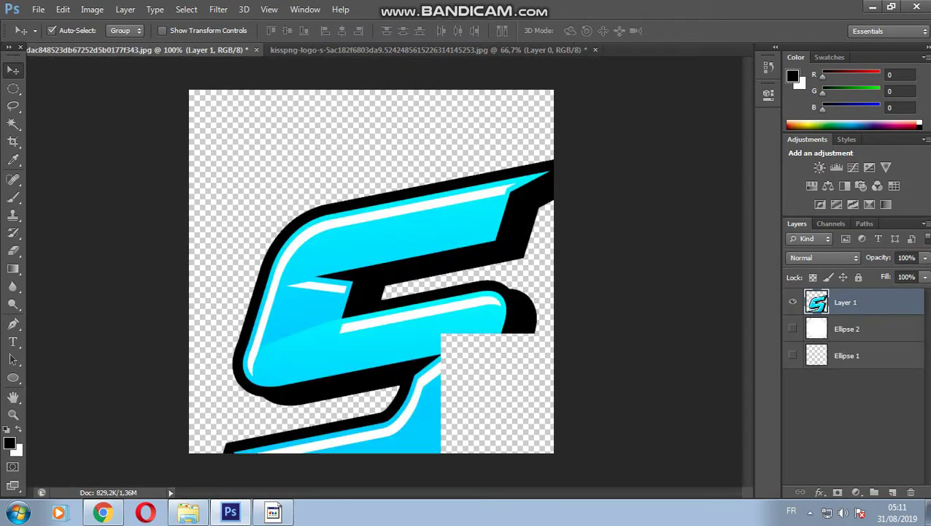
drag(124, 49, 387, 179)
key(ctrl+t)
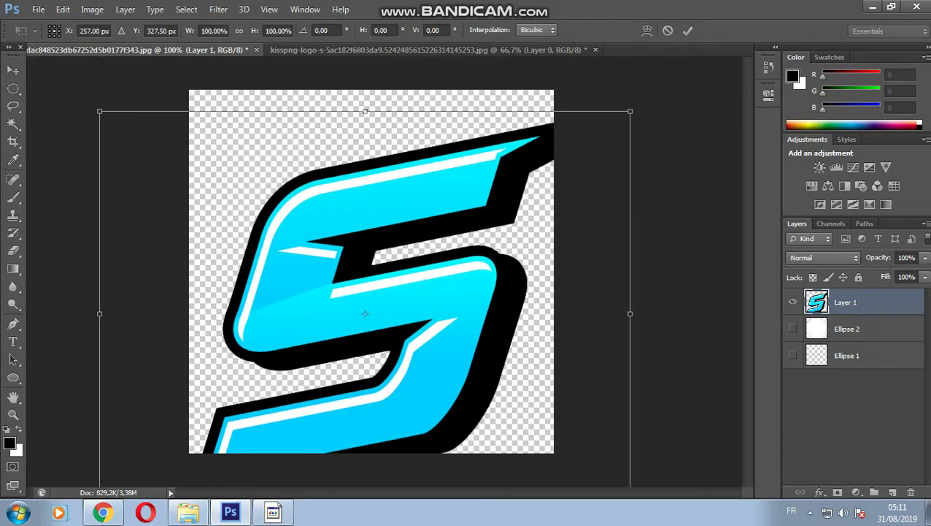
drag(630, 111, 366, 312)
drag(301, 320, 431, 181)
key(Return)
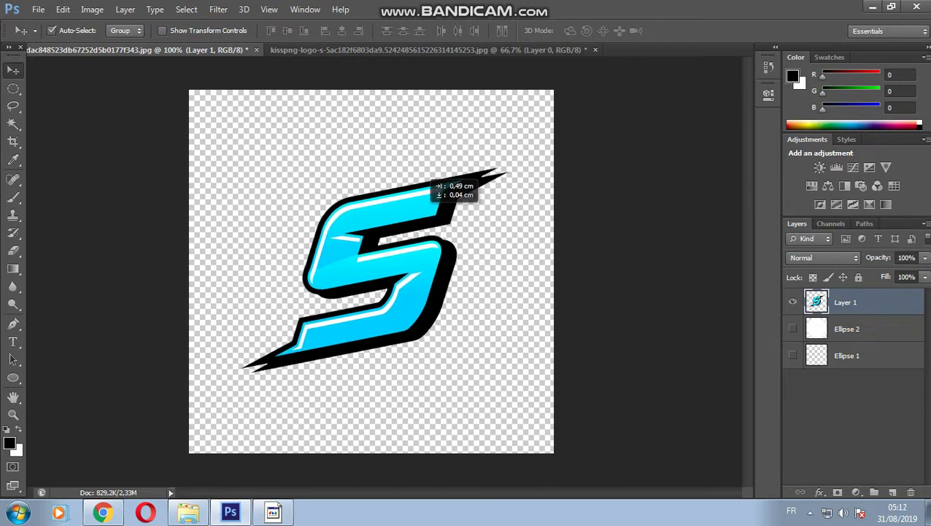
drag(432, 182, 433, 183)
Step: Bring up the File > Open browser and close it without opening any file
click(38, 9)
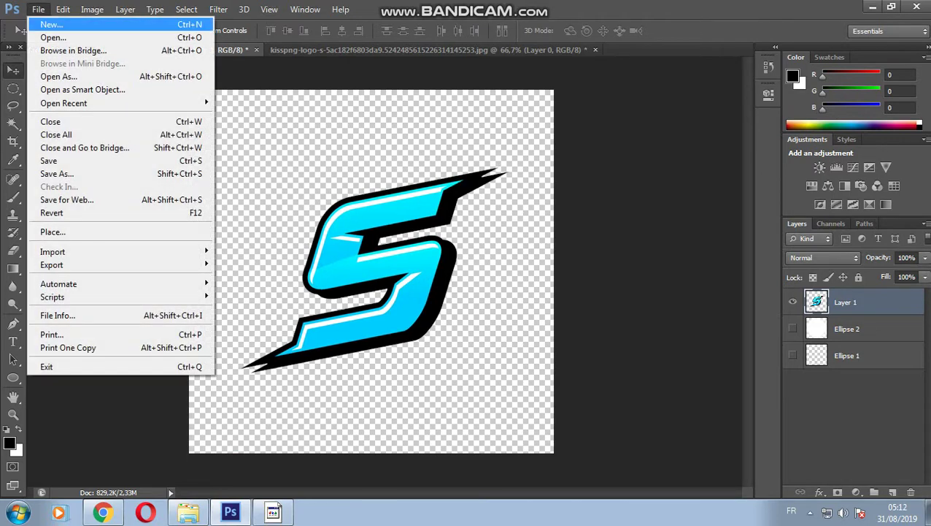
click(44, 37)
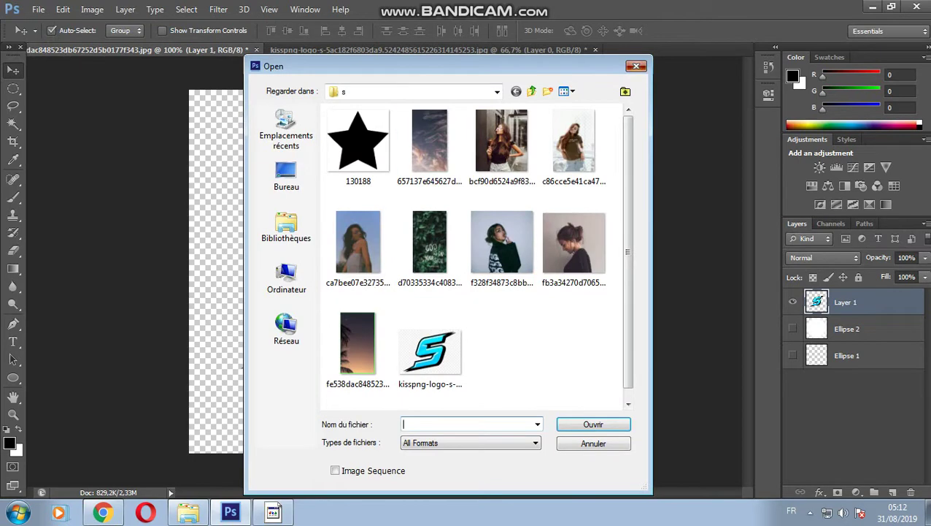
click(637, 66)
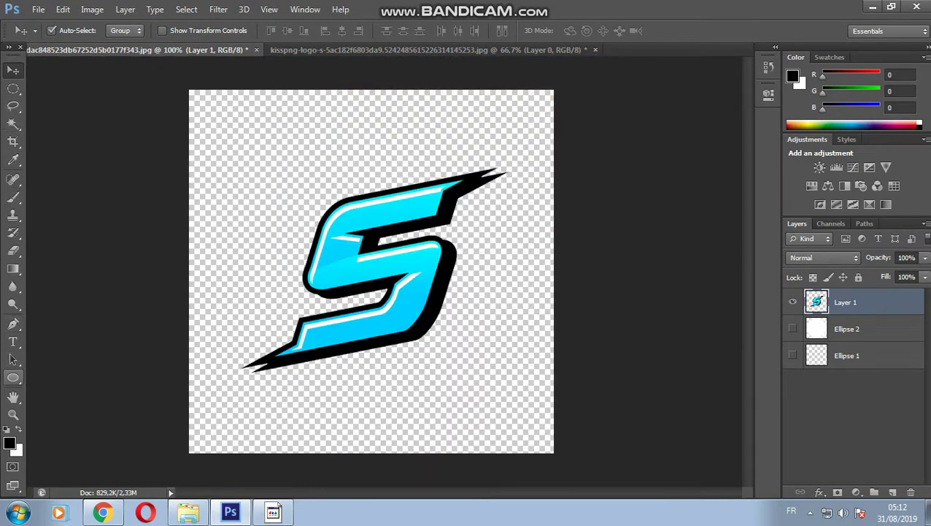
click(13, 378)
Step: Draw a circle around the S logo and give it a cyan fill
drag(222, 119, 538, 433)
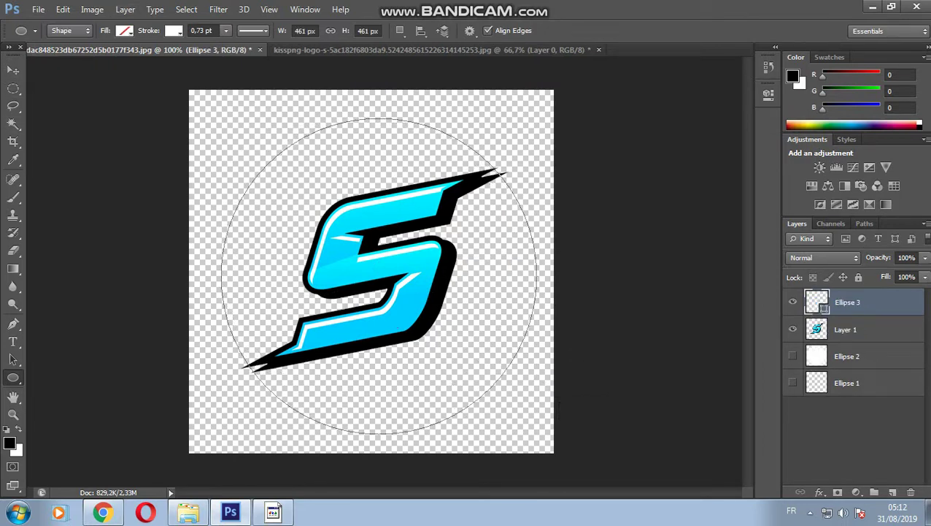
click(125, 29)
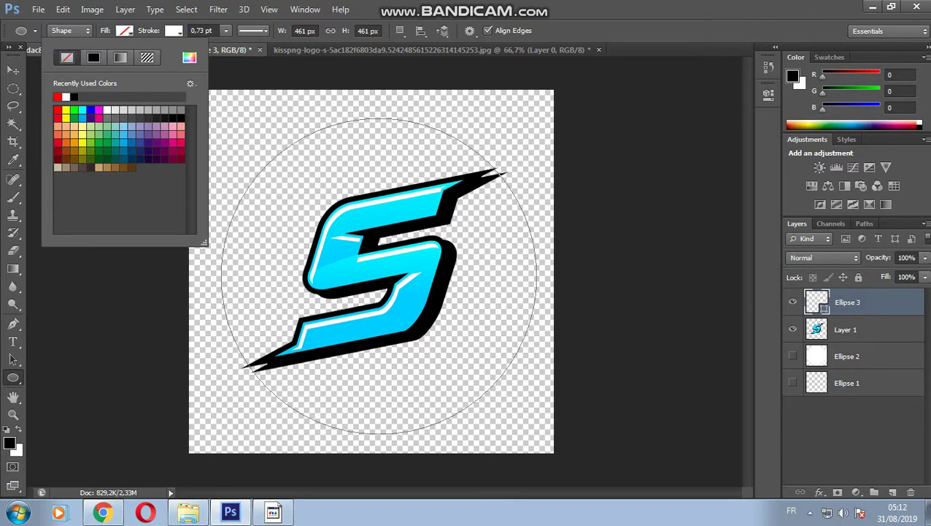
click(82, 110)
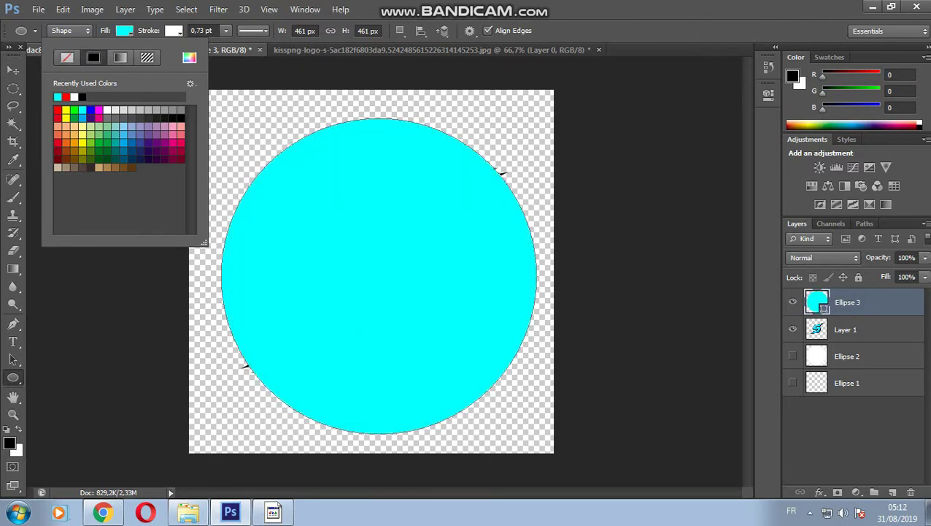
Step: Stretch the cyan circle to fill the whole canvas and send it behind the S logo
click(13, 69)
drag(448, 246, 400, 271)
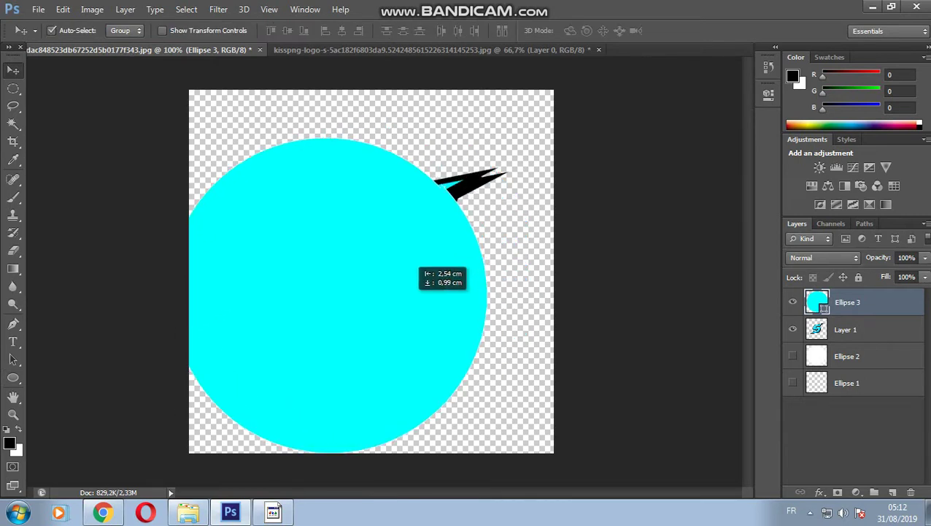
key(ctrl+t)
drag(357, 230, 372, 224)
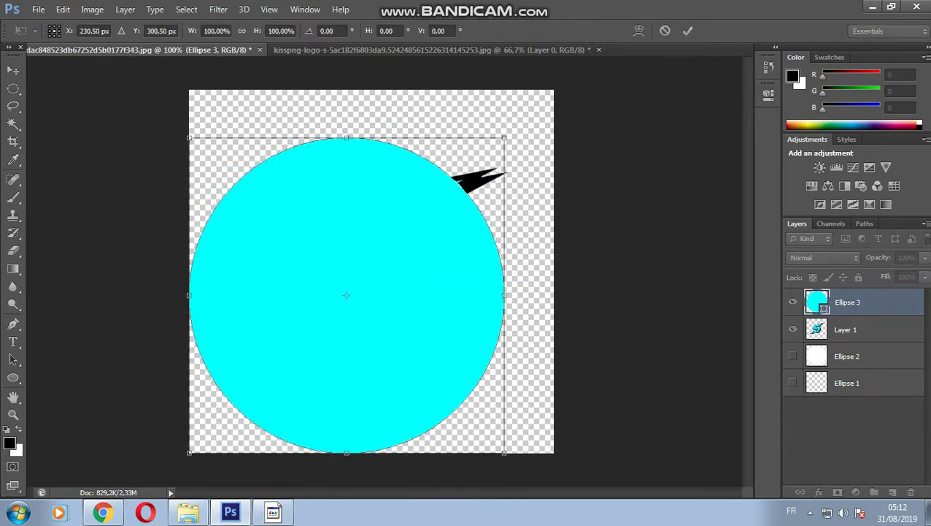
drag(347, 136, 346, 90)
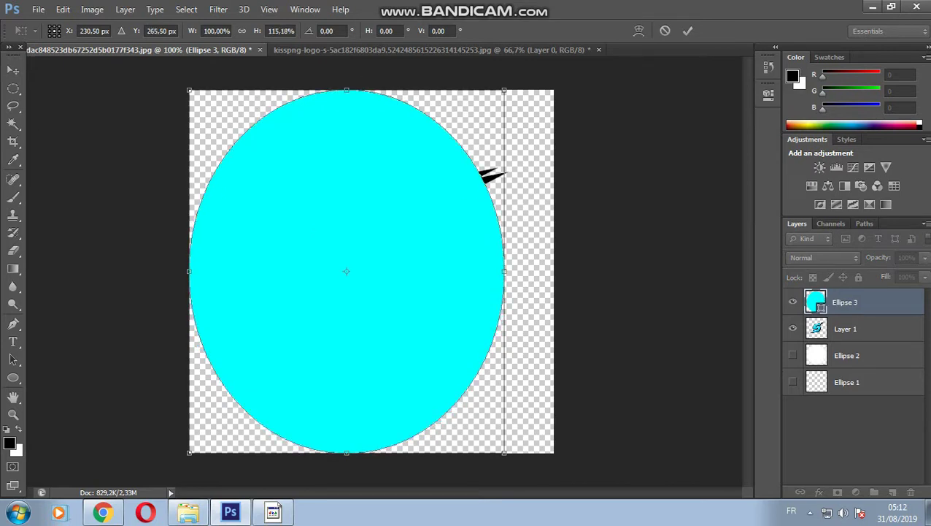
drag(504, 271, 554, 270)
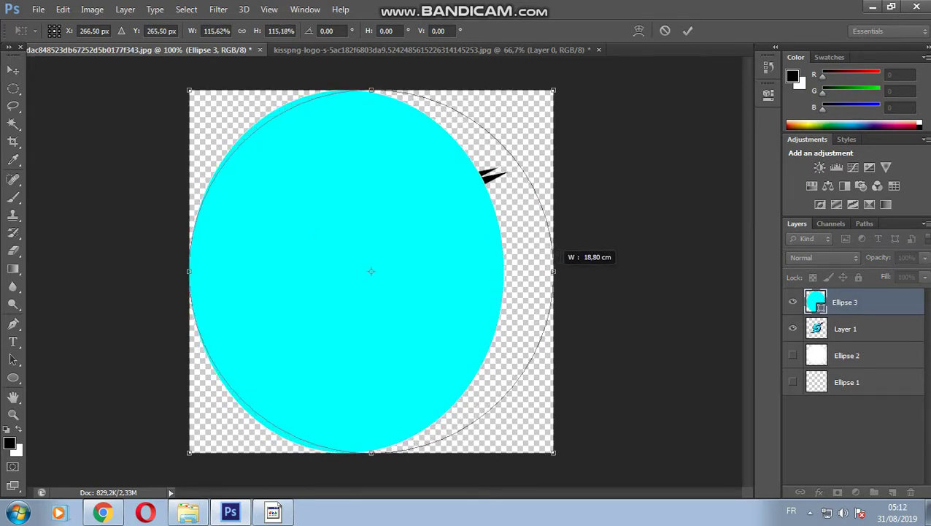
key(Return)
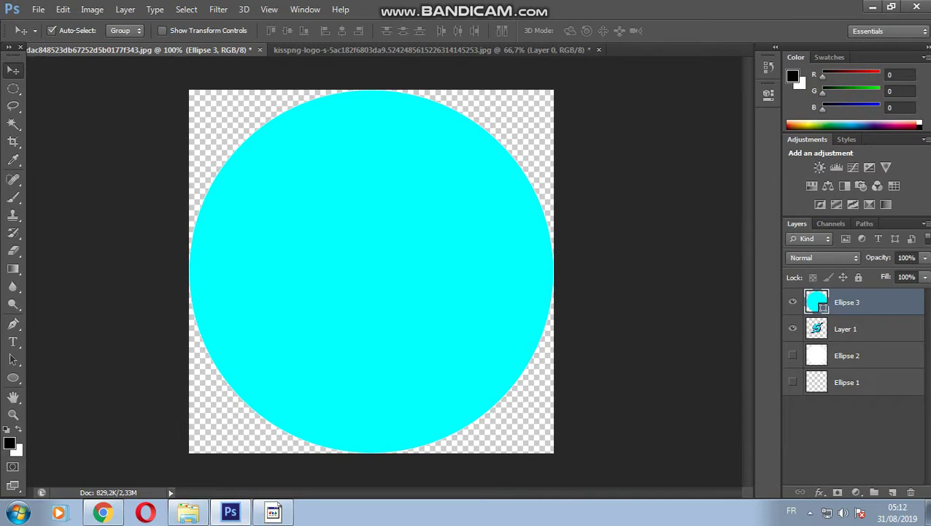
key(ctrl+bracketleft)
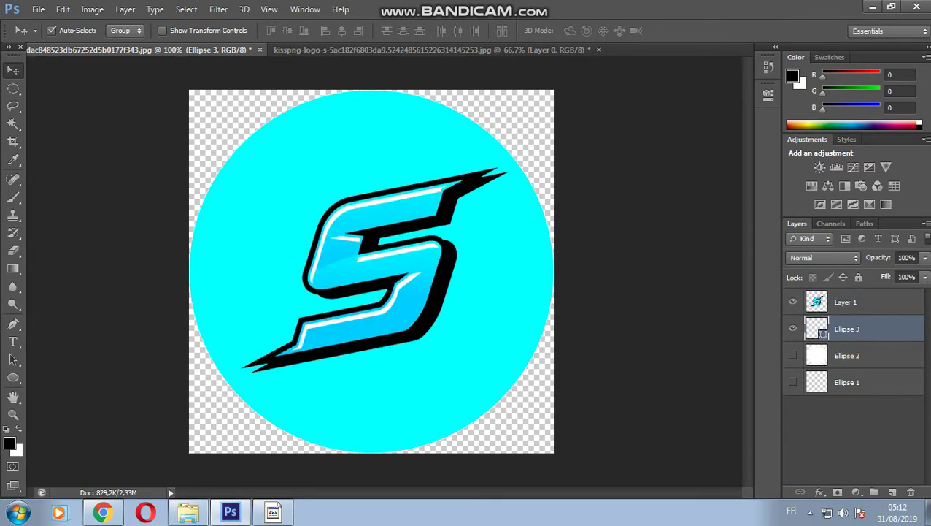
Step: Scale the S logo down to about 80% and position it on the circle
click(845, 302)
key(ctrl+t)
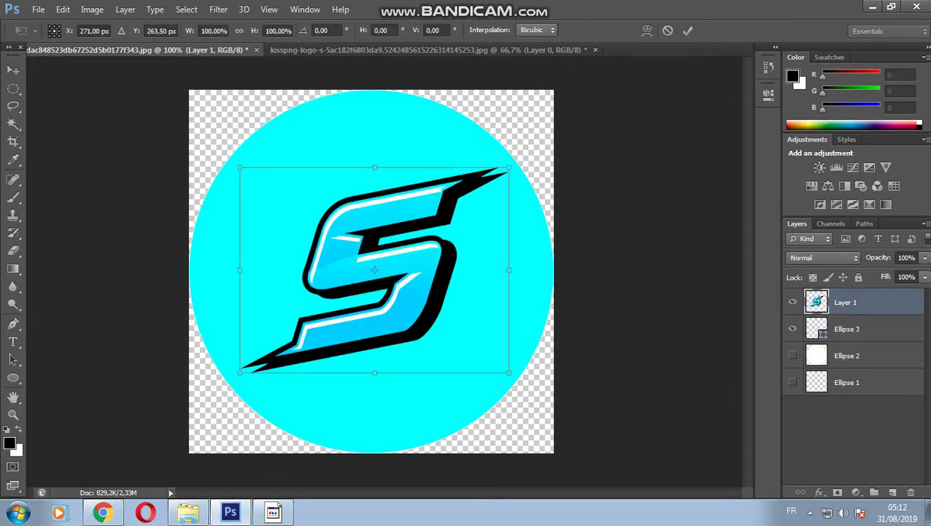
drag(508, 167, 453, 209)
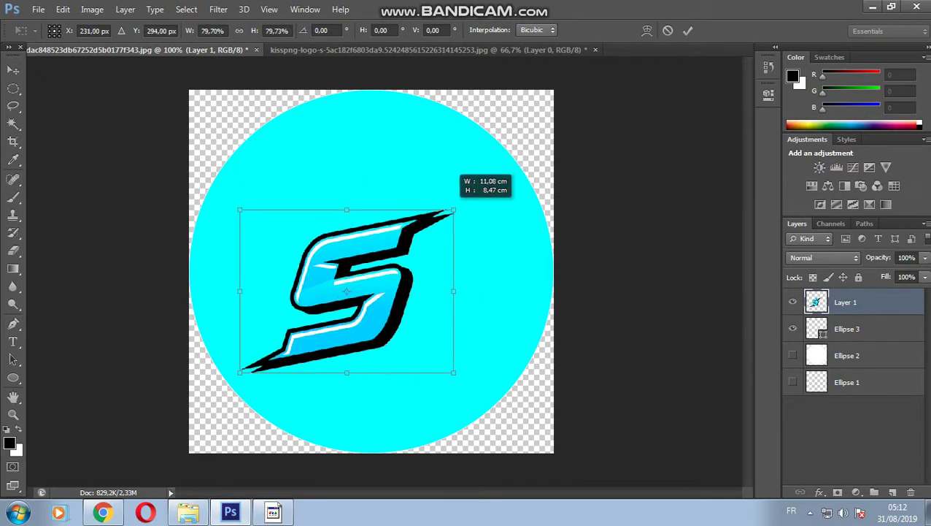
mouse_move(369, 225)
mouse_down()
mouse_move(383, 230)
mouse_move(397, 216)
mouse_up()
key(Return)
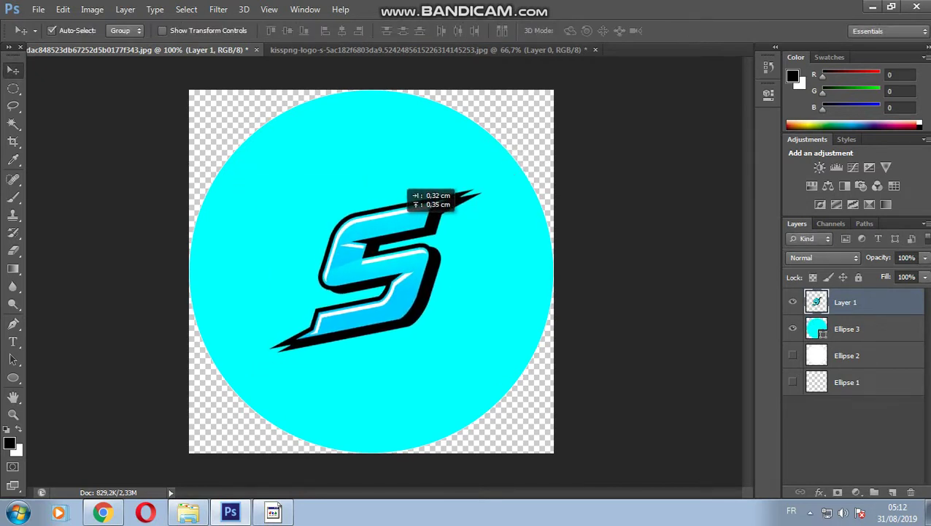
Step: Rasterize the cyan Ellipse 3 shape layer
click(847, 329)
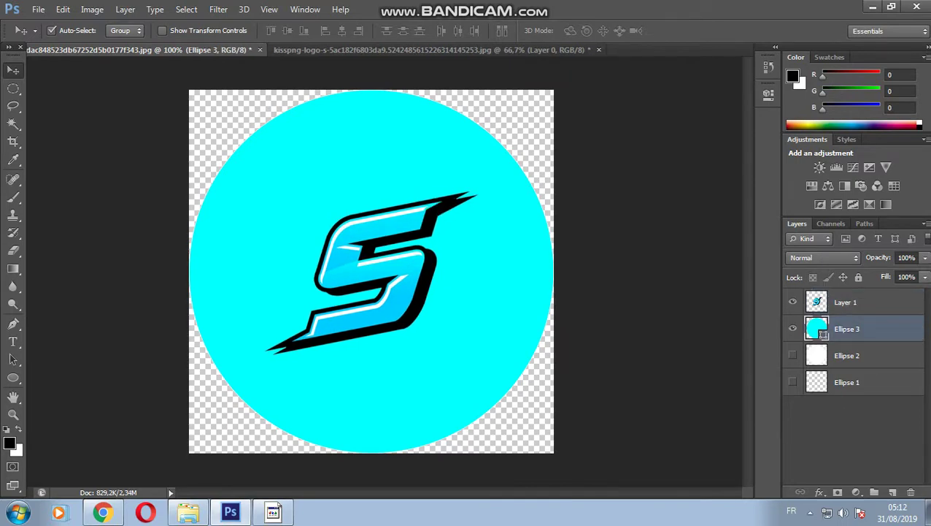
right_click(847, 329)
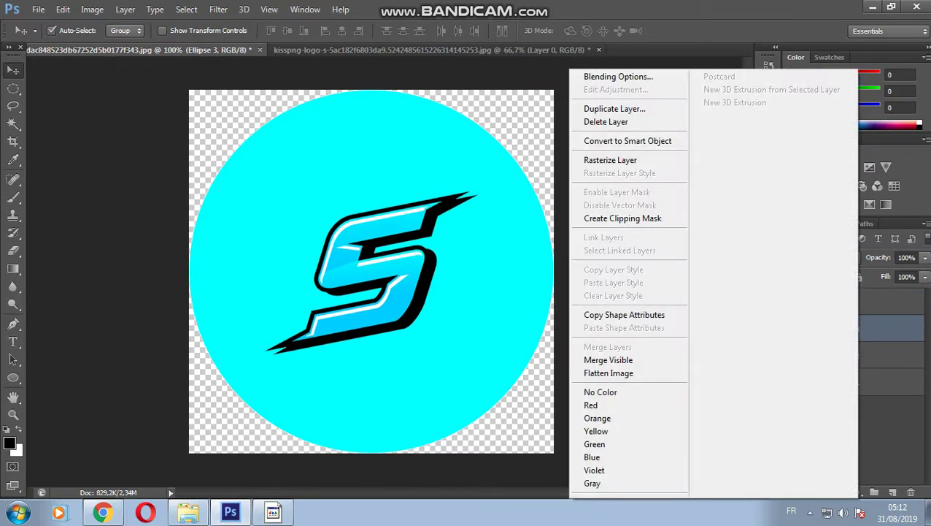
click(627, 159)
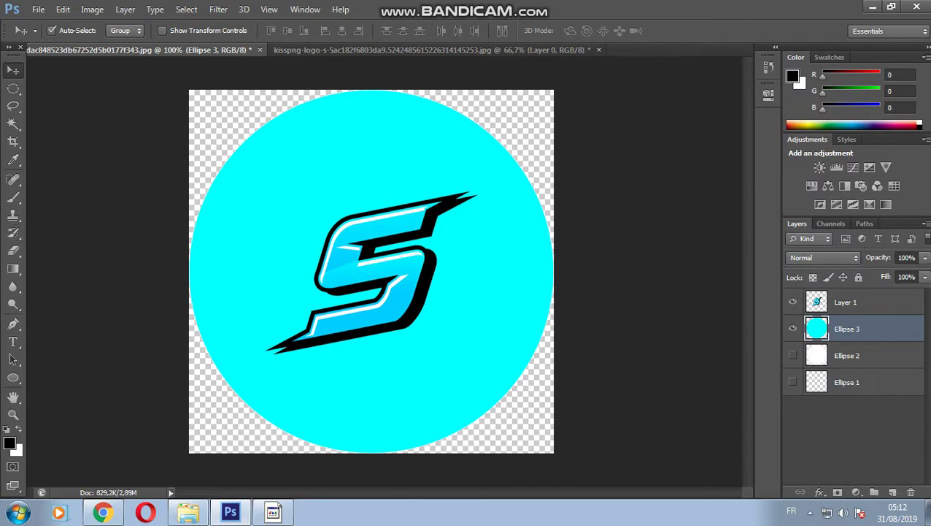
Step: Draw a closed Pen path along a diagonal through the S, enclosing the circle's upper part
key(p)
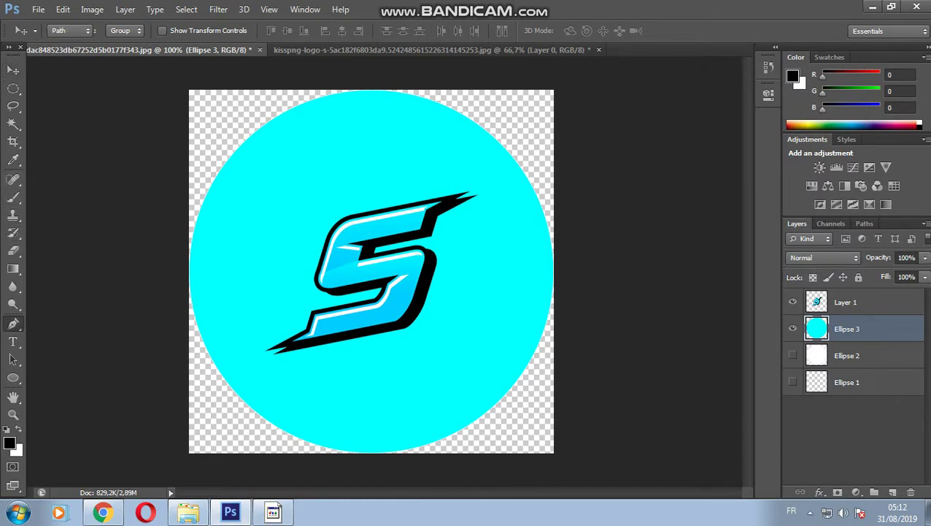
click(147, 397)
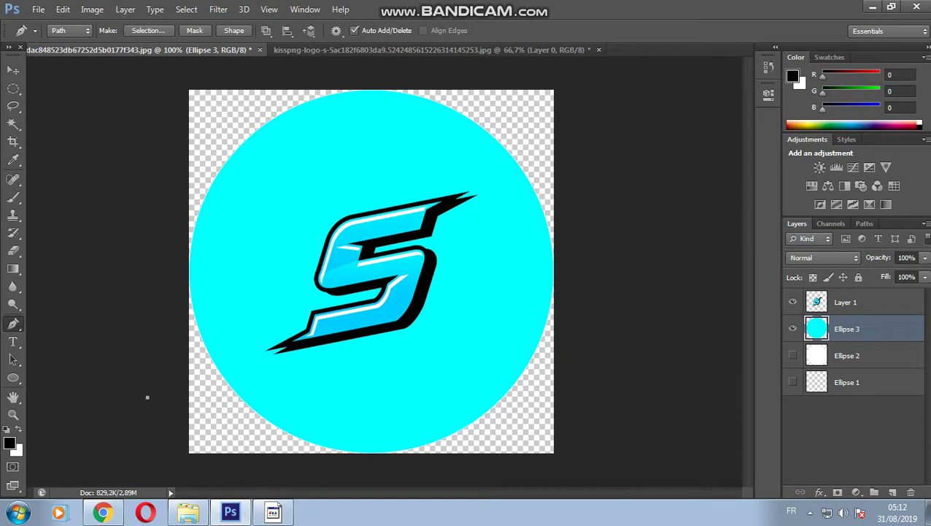
click(351, 269)
click(394, 188)
key(ctrl+z)
key(ctrl+z)
click(319, 328)
click(380, 255)
click(587, 183)
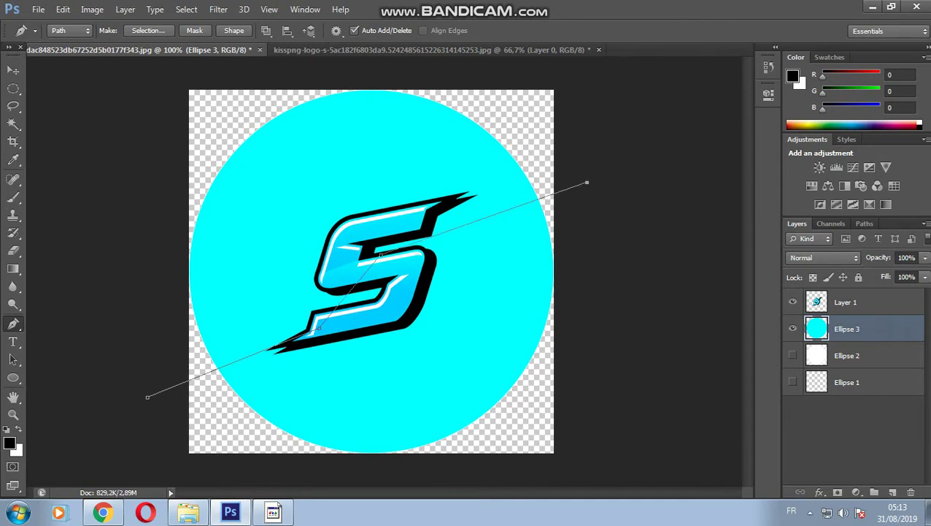
click(429, 76)
click(257, 83)
click(156, 183)
click(154, 281)
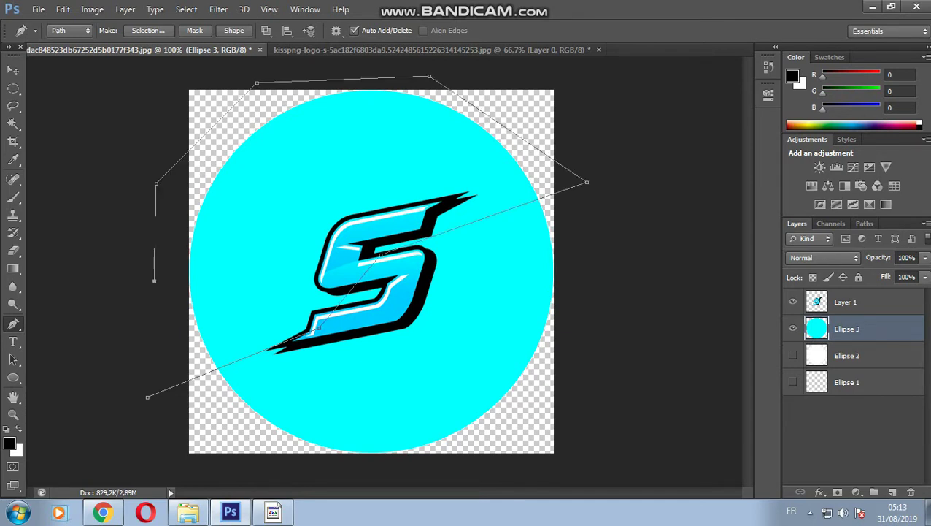
click(147, 397)
Step: Turn the path into a selection and cut the upper circle onto new Layer 2
right_click(167, 364)
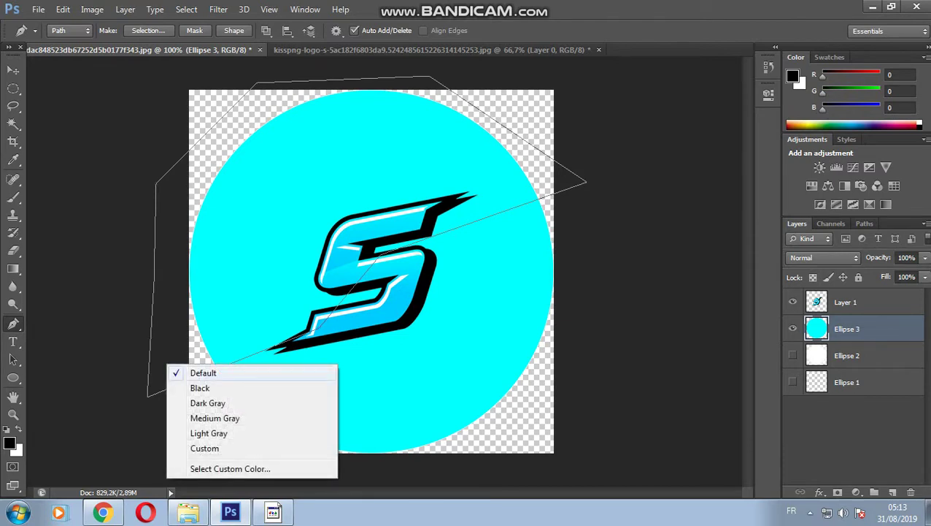
right_click(238, 180)
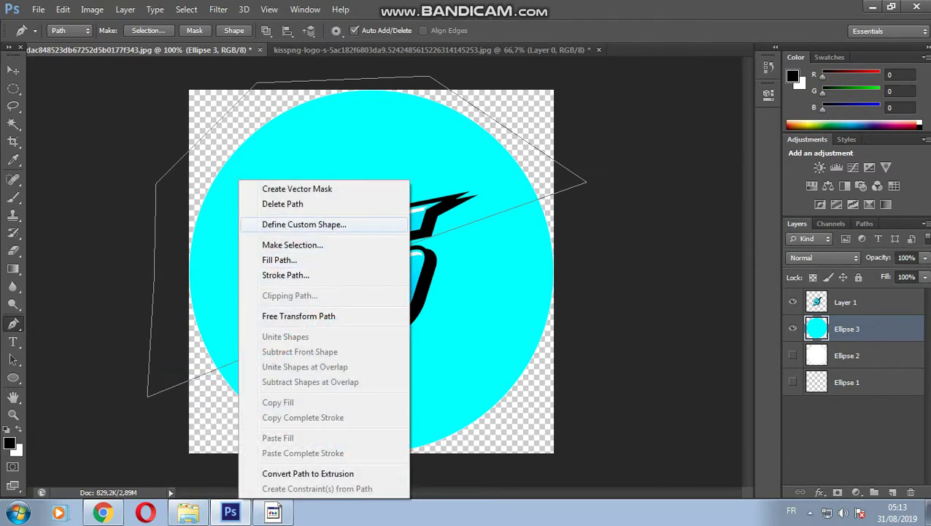
click(292, 244)
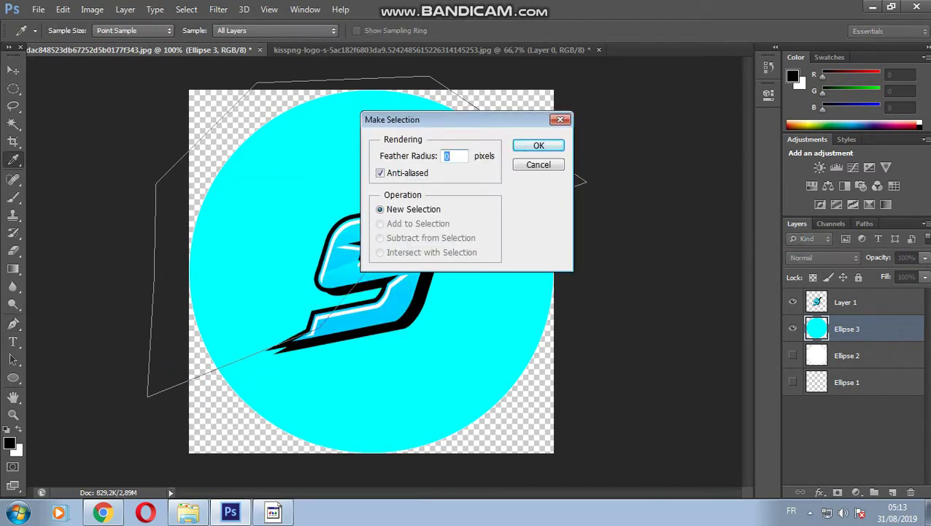
key(Return)
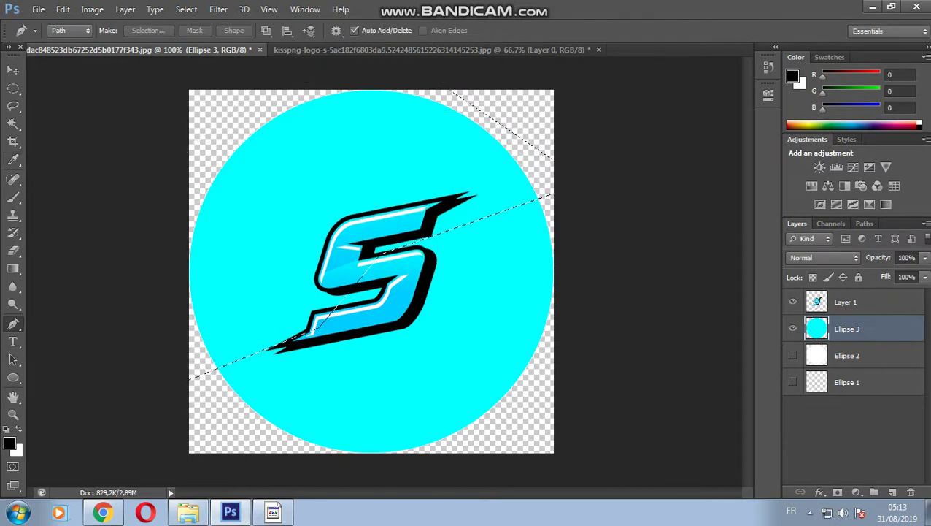
key(Delete)
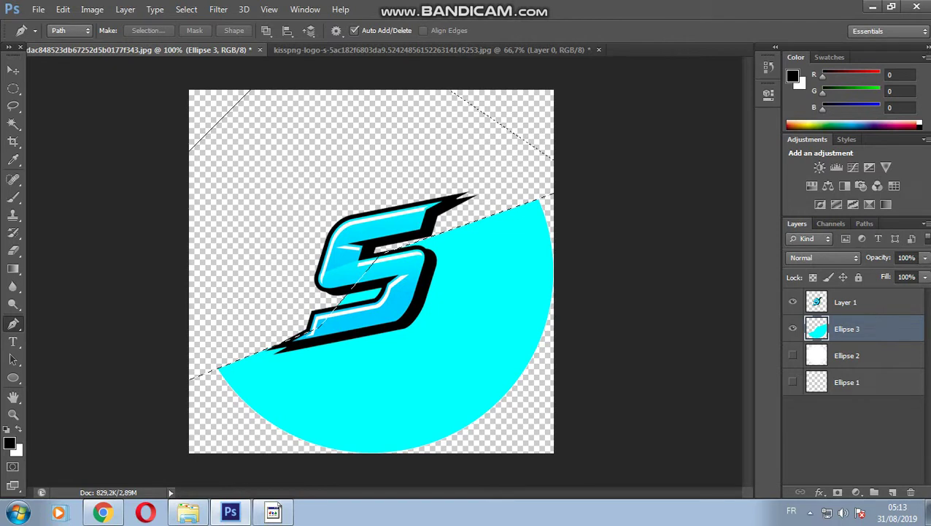
key(ctrl+v)
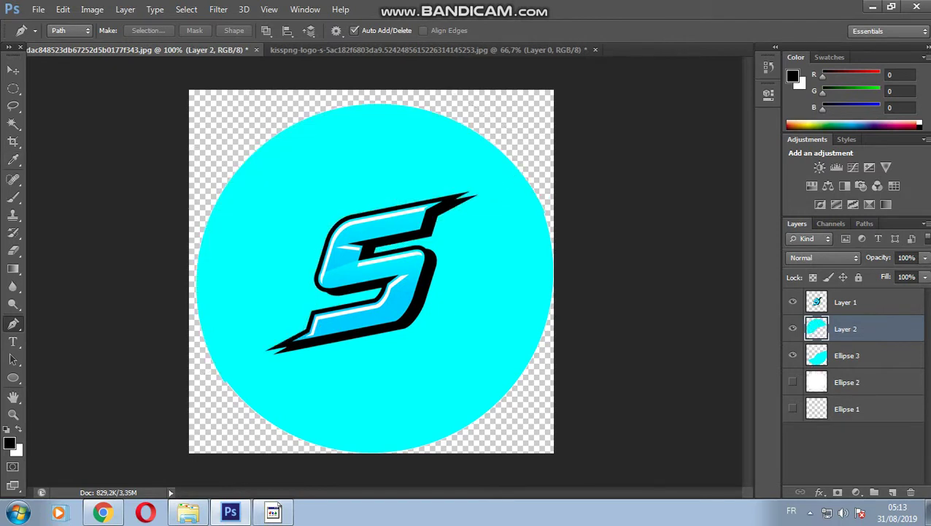
key(v)
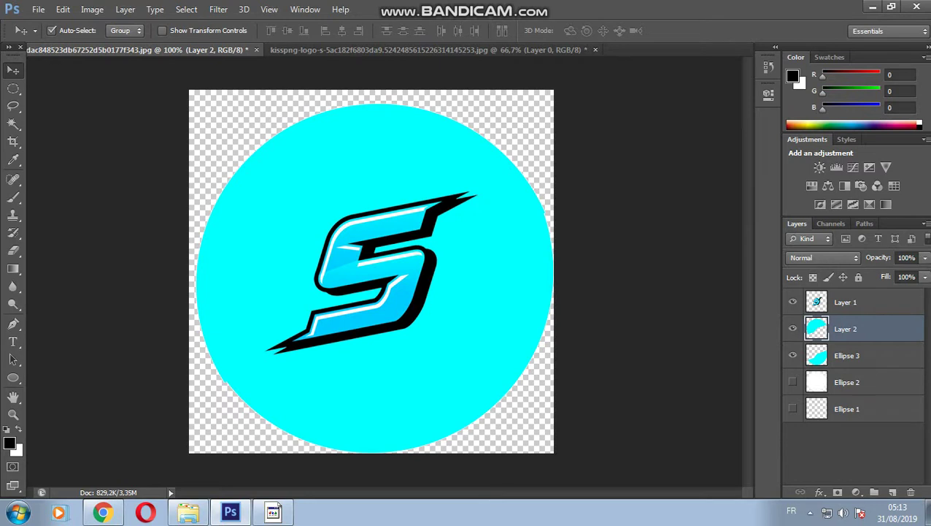
Step: Shift Layer 2's hue to +38 for deep blue and align it with the circle
key(ctrl+u)
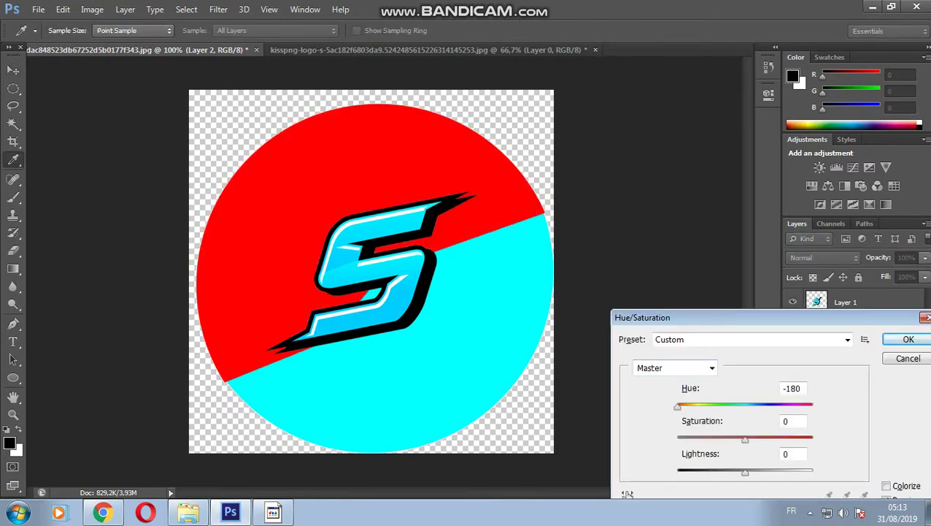
text(19)
key(Up)
key(Up)
key(Up)
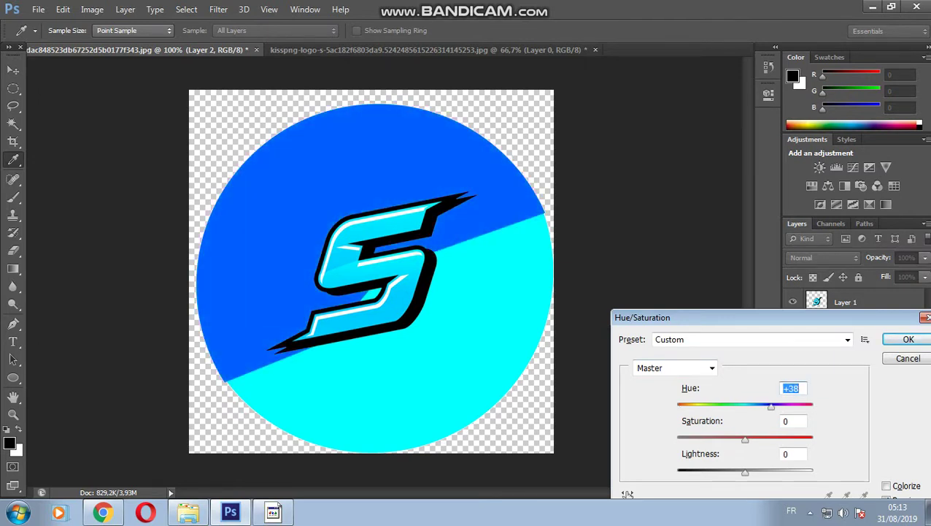
key(Return)
key(v)
drag(305, 108, 310, 132)
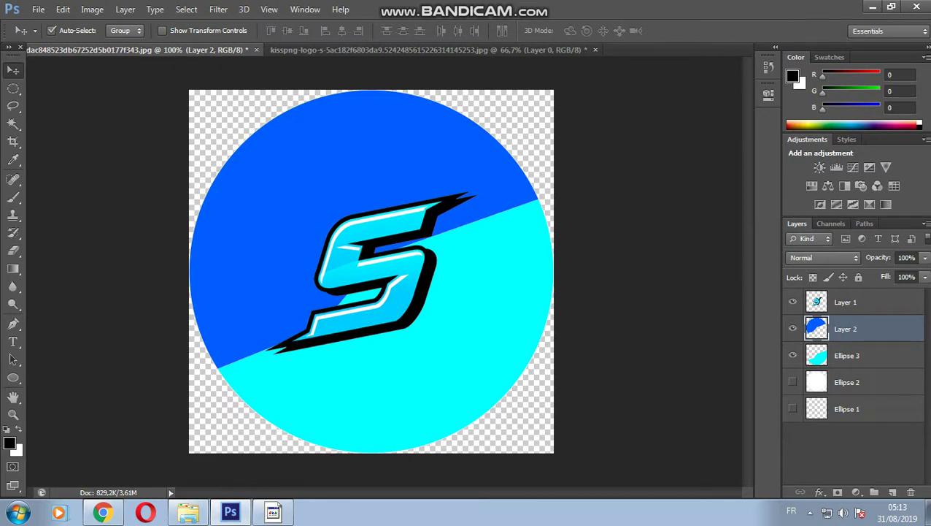
Step: Close the original S logo document without saving changes
click(845, 302)
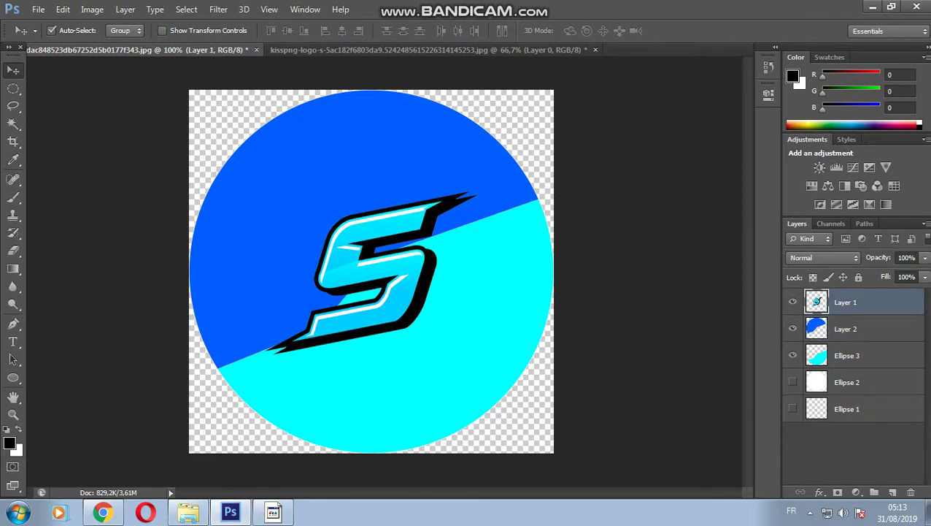
click(408, 49)
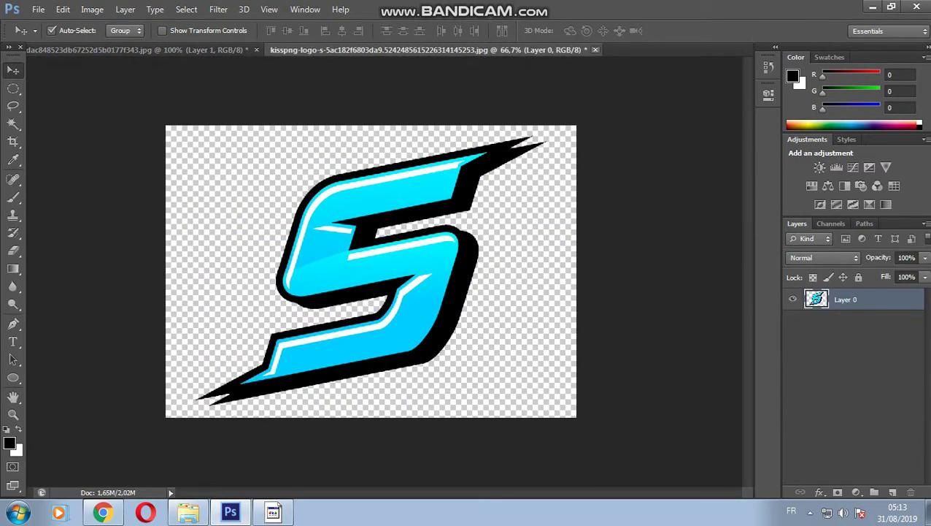
click(594, 49)
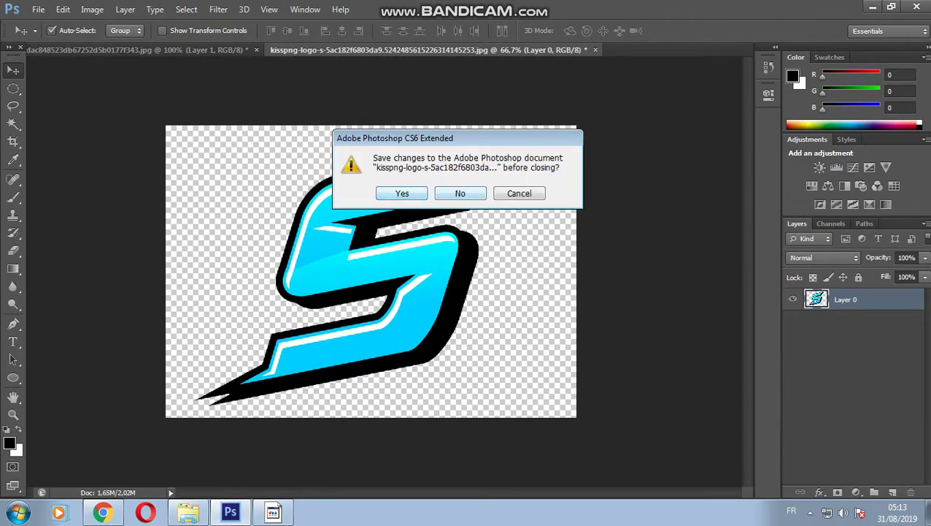
click(401, 193)
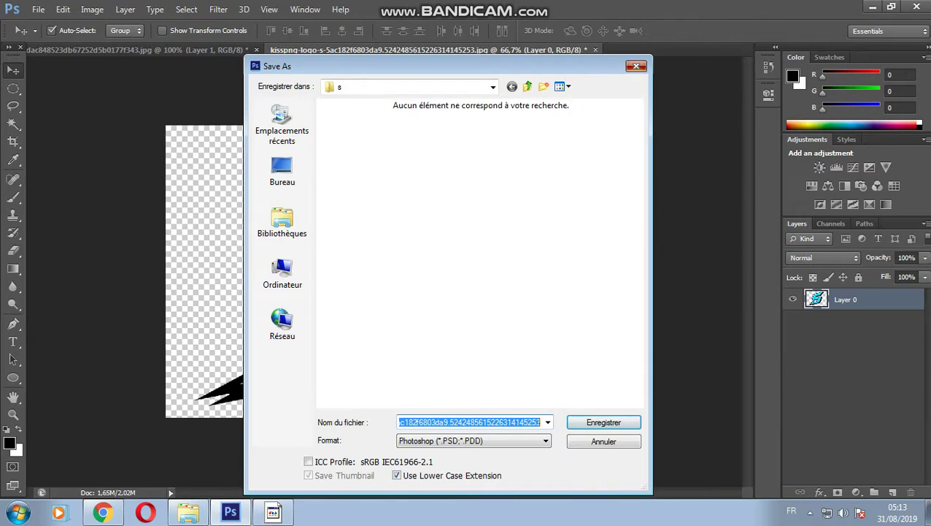
click(637, 66)
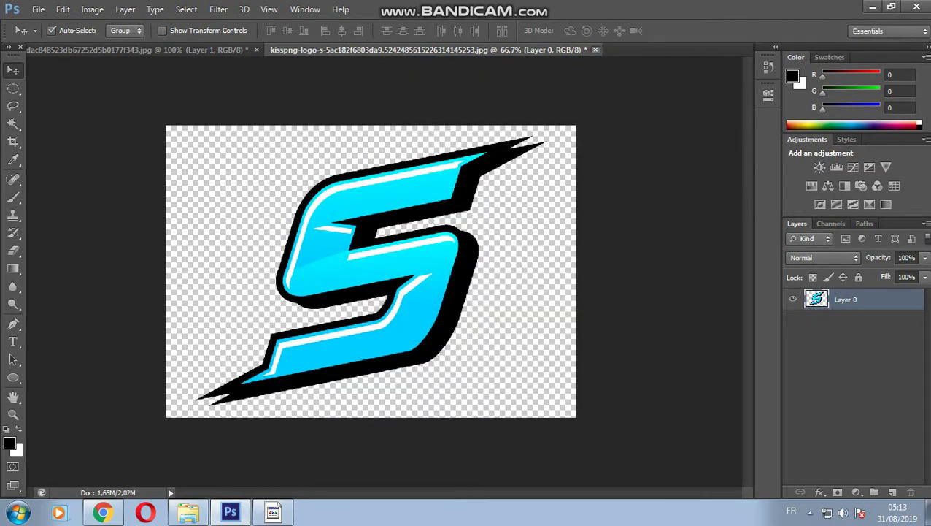
click(595, 49)
click(461, 192)
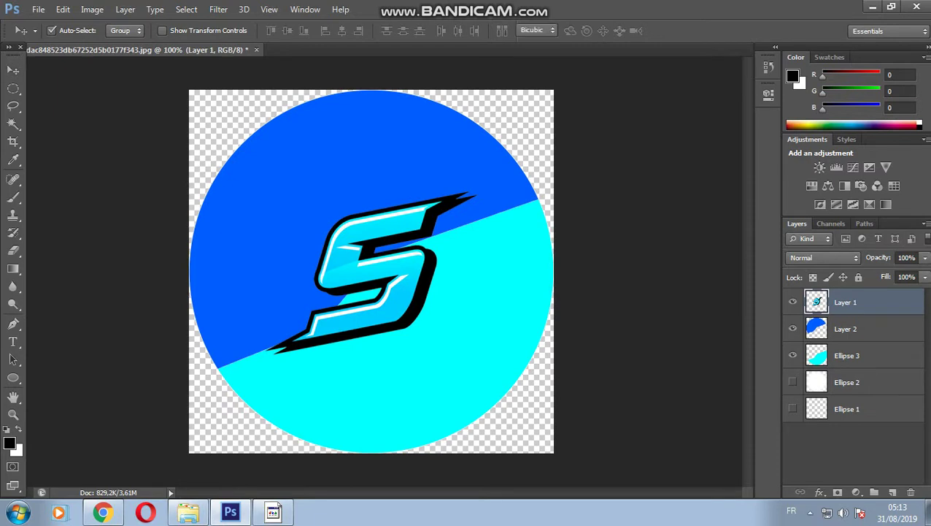
Step: Shrink the S logo to about 95% and shift it slightly right
key(ctrl+t)
drag(478, 191, 469, 198)
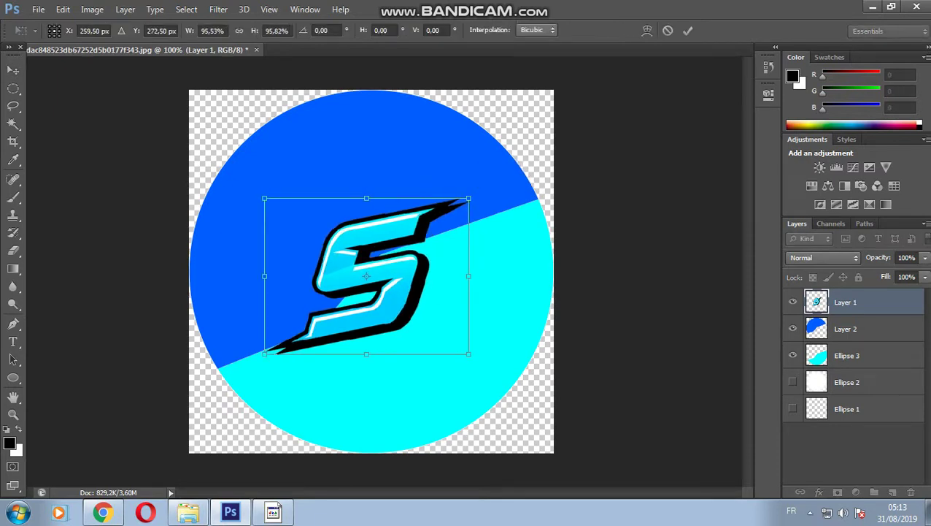
drag(365, 278, 373, 278)
key(Return)
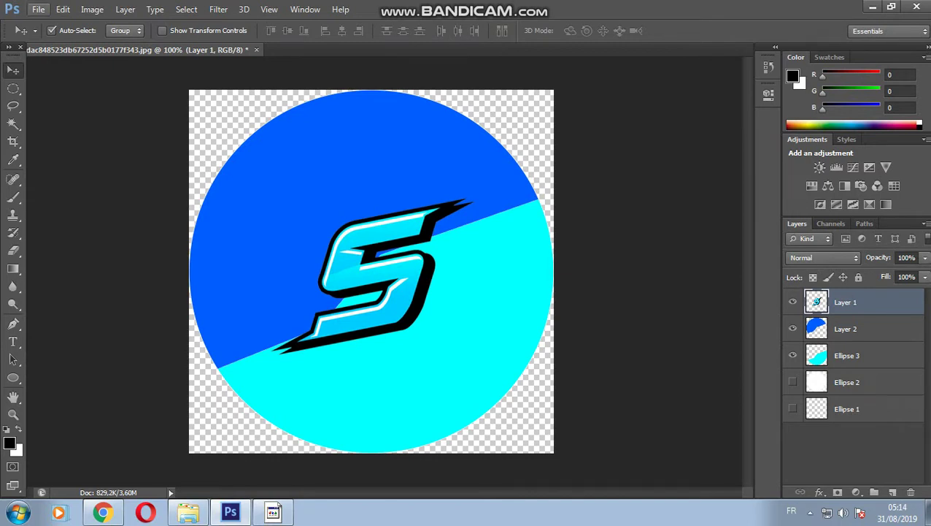
Step: Adjust the blue Layer 2's fill with the Layers panel slider
click(845, 328)
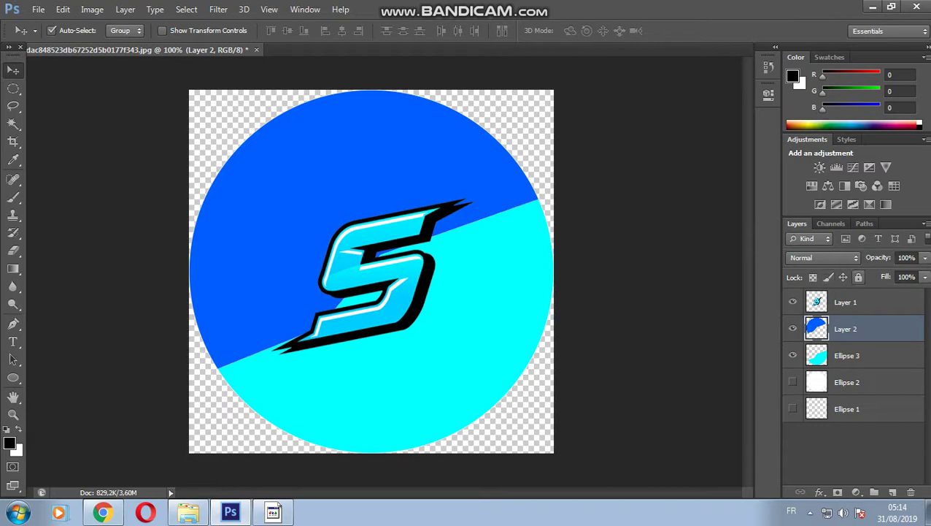
click(924, 277)
mouse_move(924, 292)
mouse_down()
mouse_move(889, 292)
mouse_move(925, 292)
mouse_up()
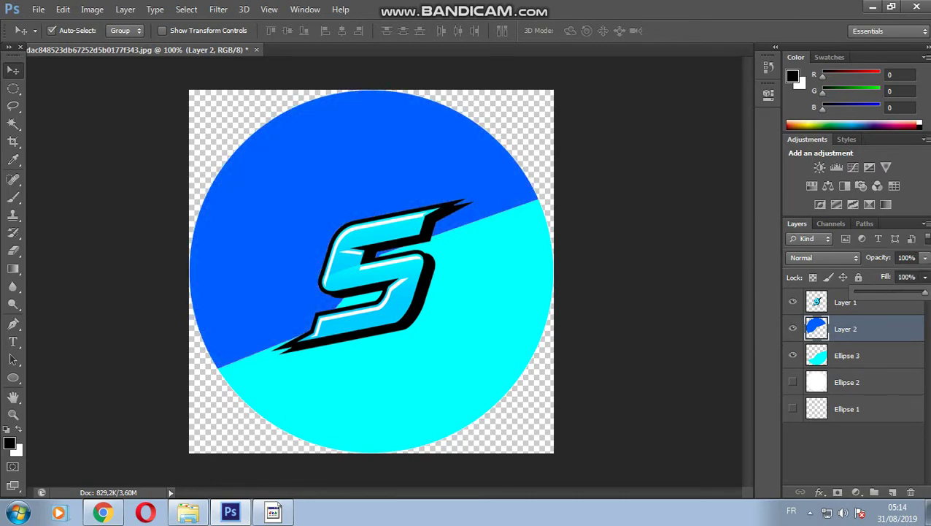
Step: Open the 130188 star image and fill the star white
click(38, 10)
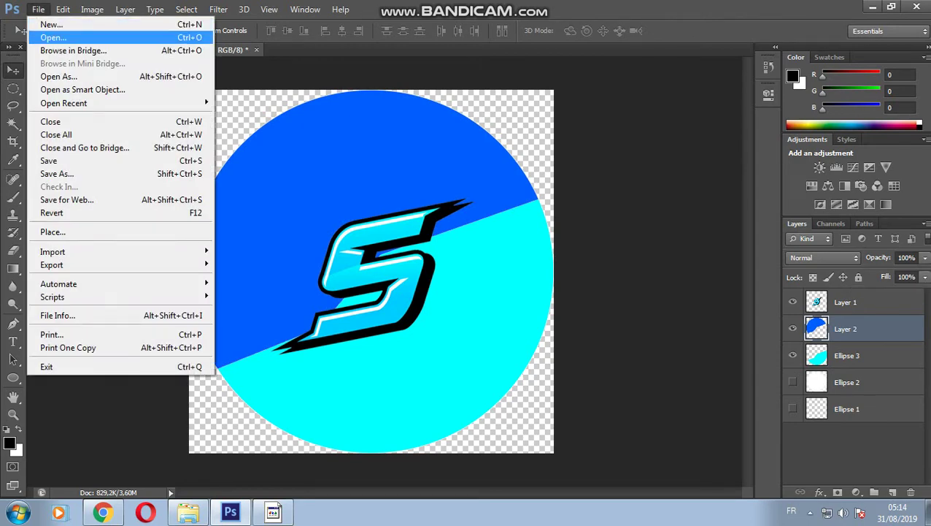
click(37, 35)
click(357, 146)
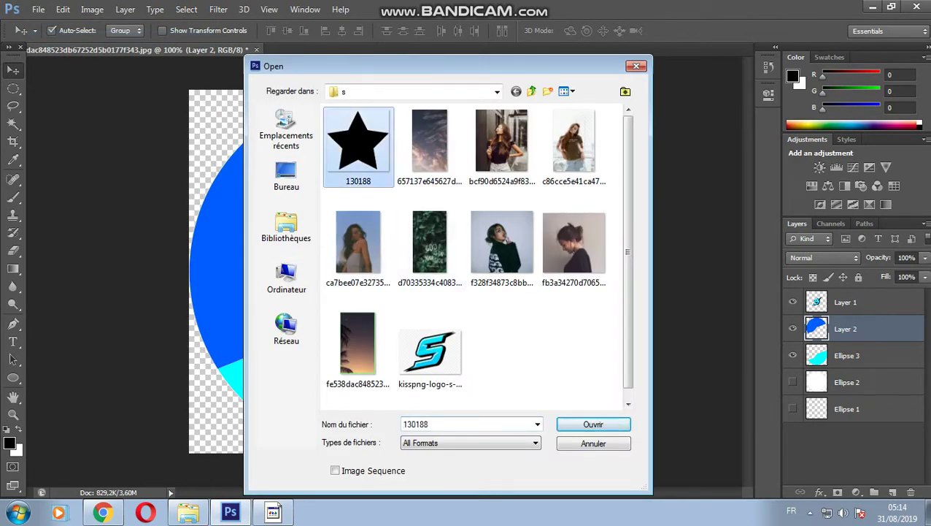
key(Return)
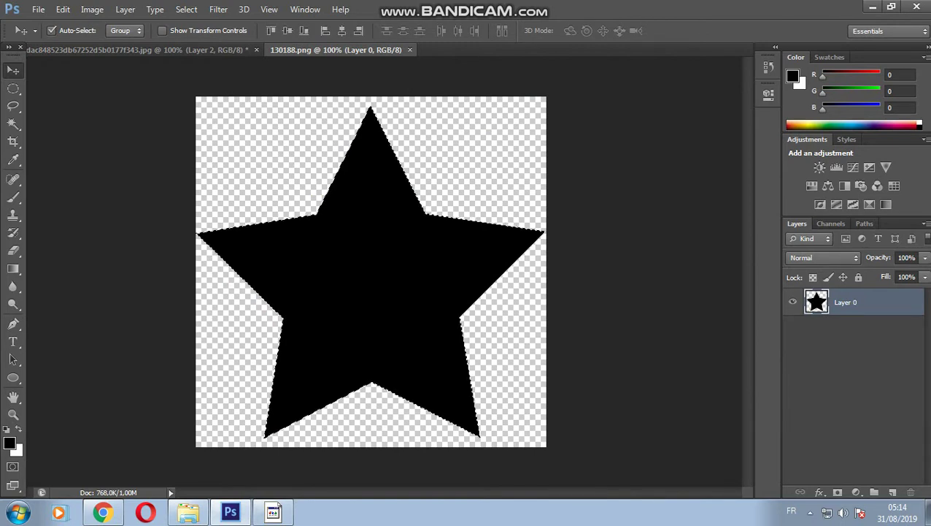
key(ctrl+BackSpace)
key(ctrl+d)
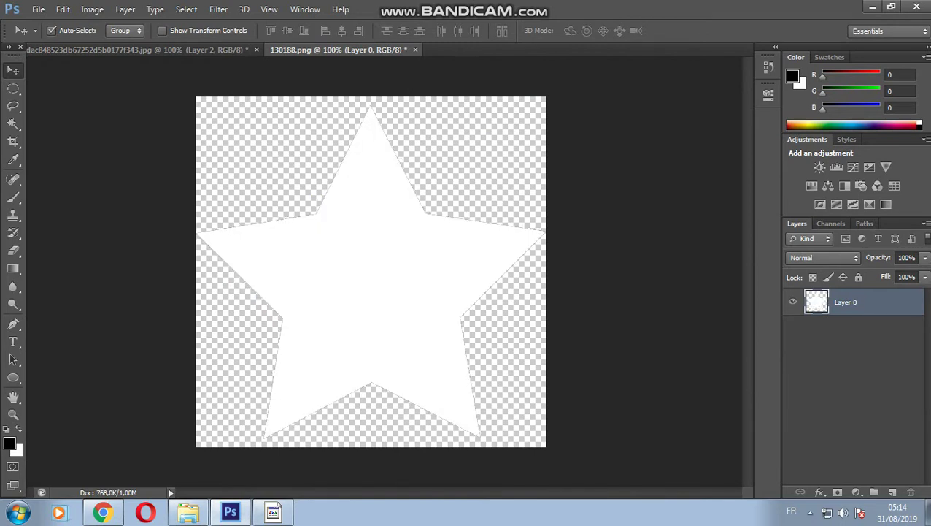
Step: Scale the star down to about 19% and drag it into the badge document
key(ctrl+t)
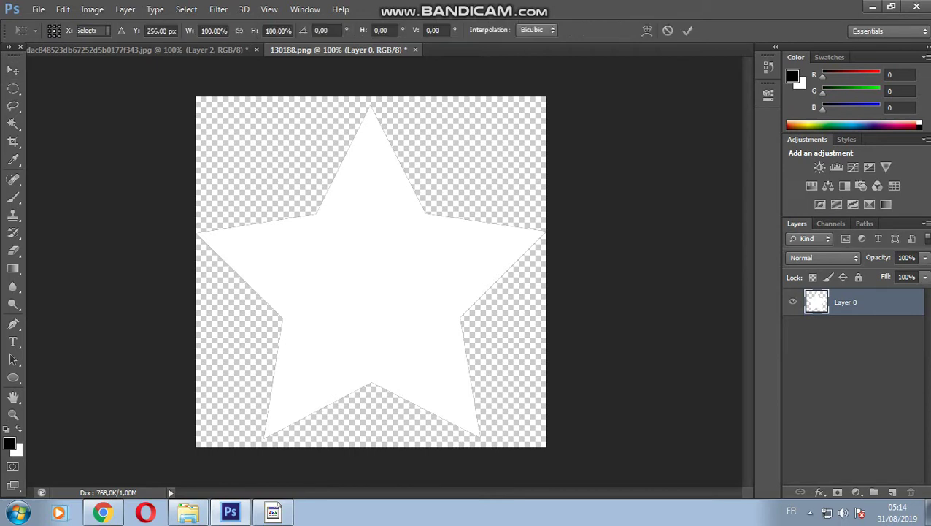
drag(410, 235, 284, 356)
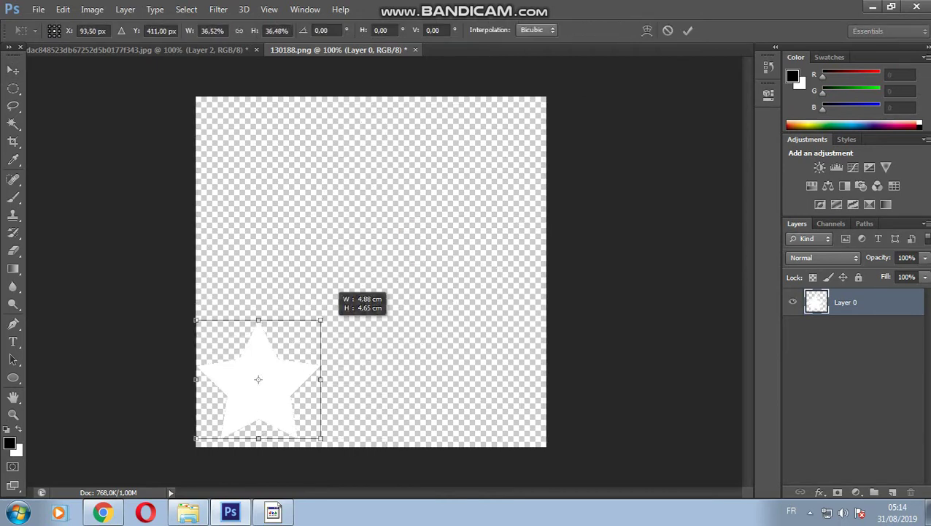
drag(267, 398, 377, 249)
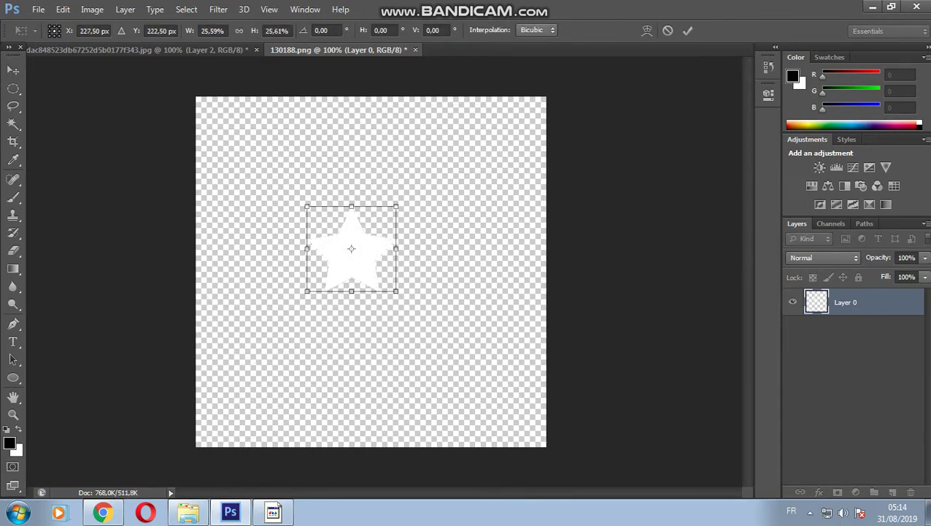
drag(397, 206, 374, 228)
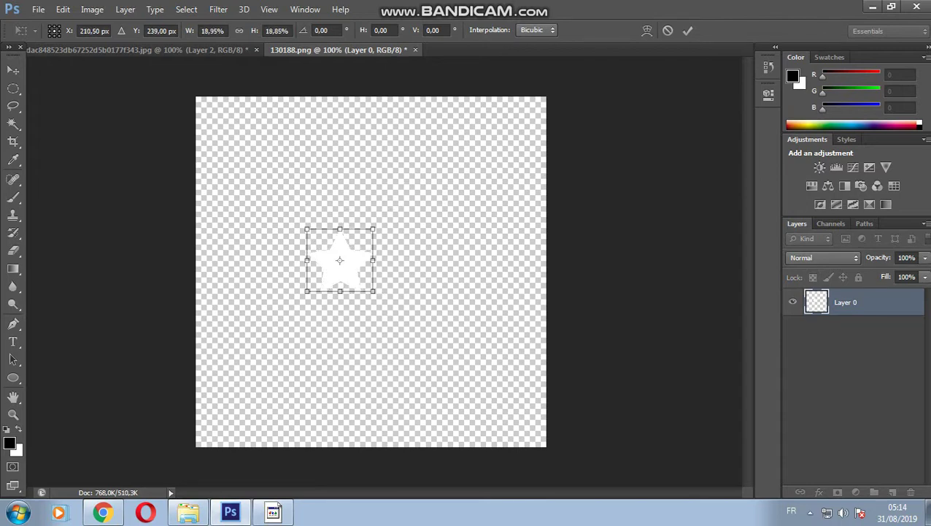
key(Return)
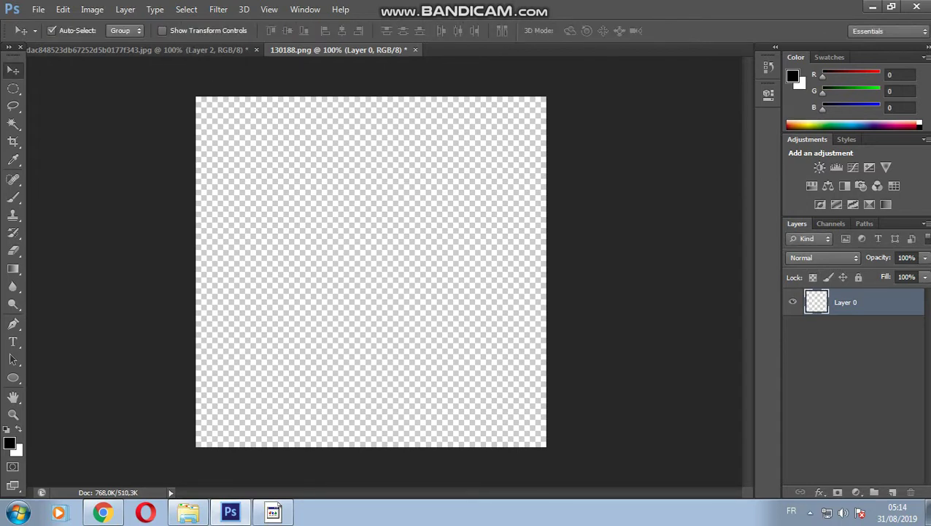
mouse_move(138, 50)
mouse_down()
mouse_move(285, 197)
mouse_move(292, 219)
mouse_move(269, 223)
mouse_move(278, 236)
mouse_move(332, 142)
mouse_move(456, 132)
mouse_move(442, 155)
mouse_up()
Step: Shrink the placed star and move a star copy toward the badge's upper left
key(ctrl+t)
key(Return)
drag(320, 171, 311, 168)
Step: Sample the badge's cyan and fill the upper-right star with it
click(857, 329)
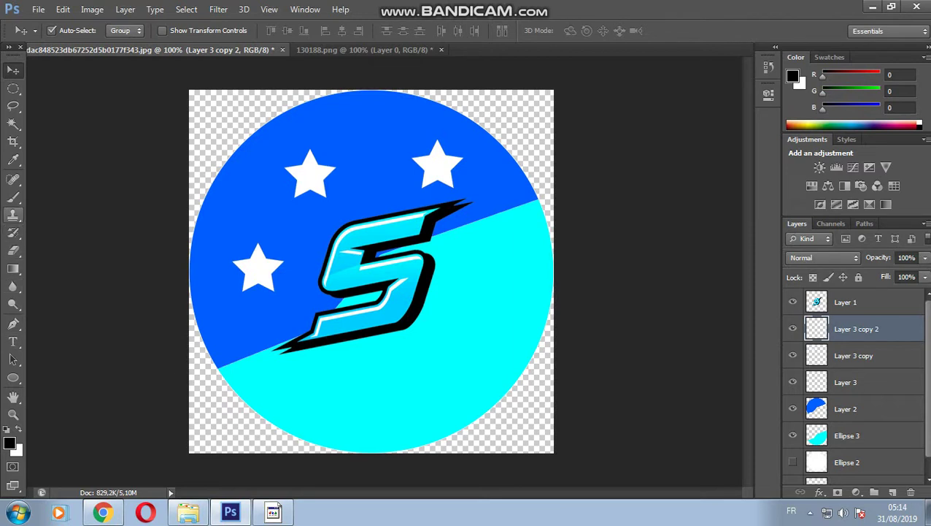
click(13, 159)
click(438, 387)
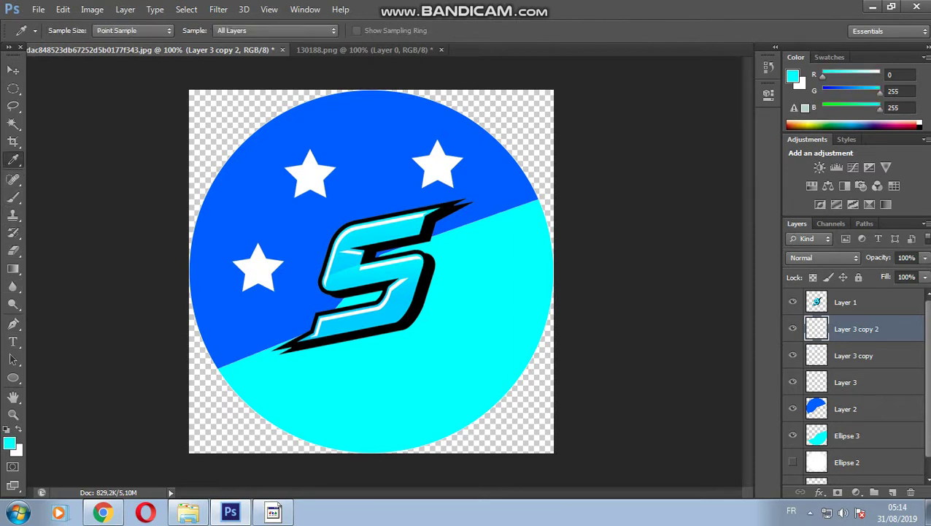
key(v)
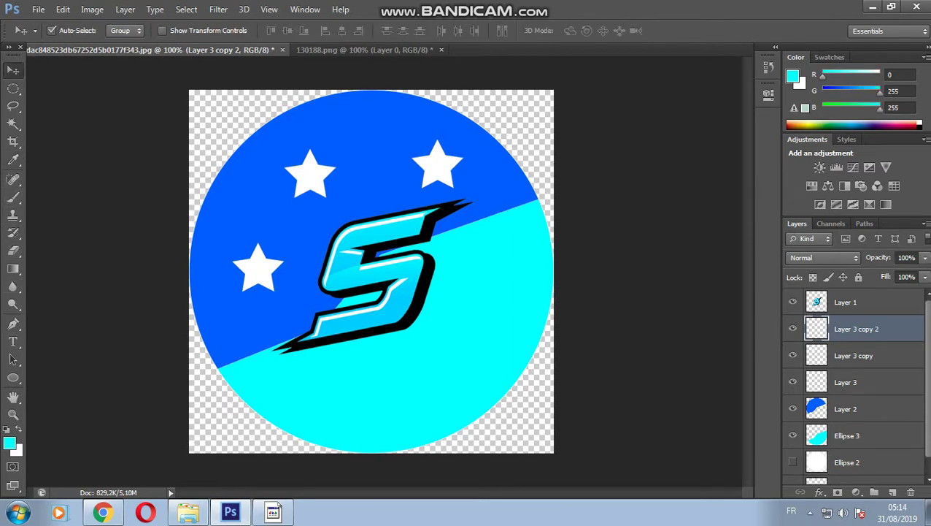
ctrl+click(816, 329)
key(alt+BackSpace)
key(ctrl+d)
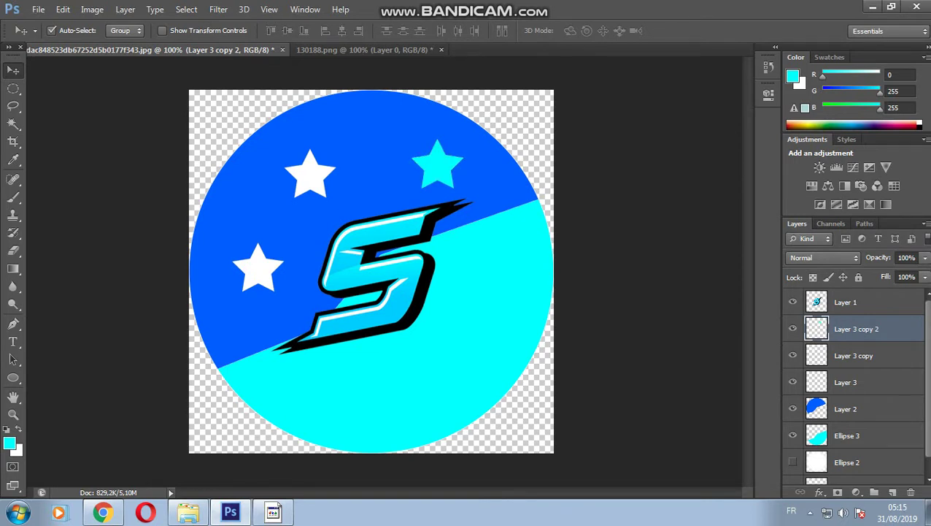
Step: Fill the top-left and left stars with cyan, undoing an accidental full-layer fill
click(854, 355)
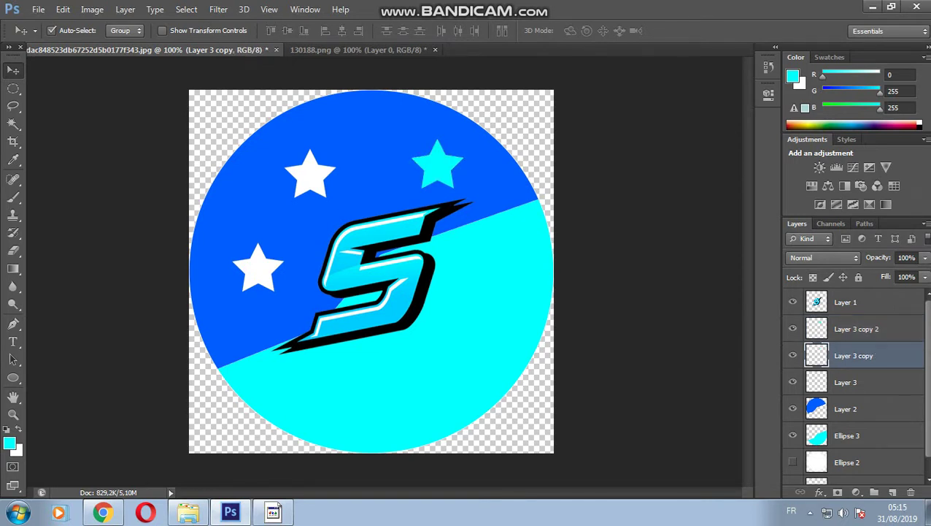
key(alt+BackSpace)
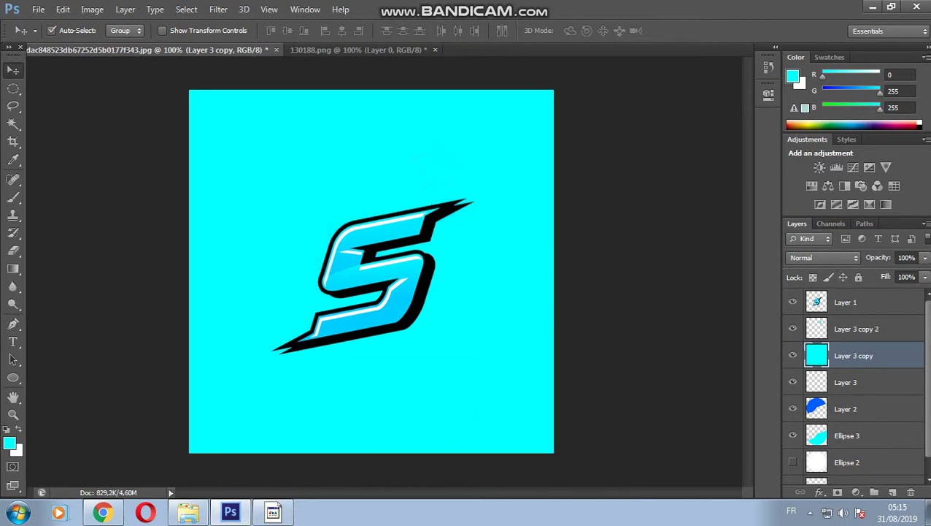
key(ctrl+z)
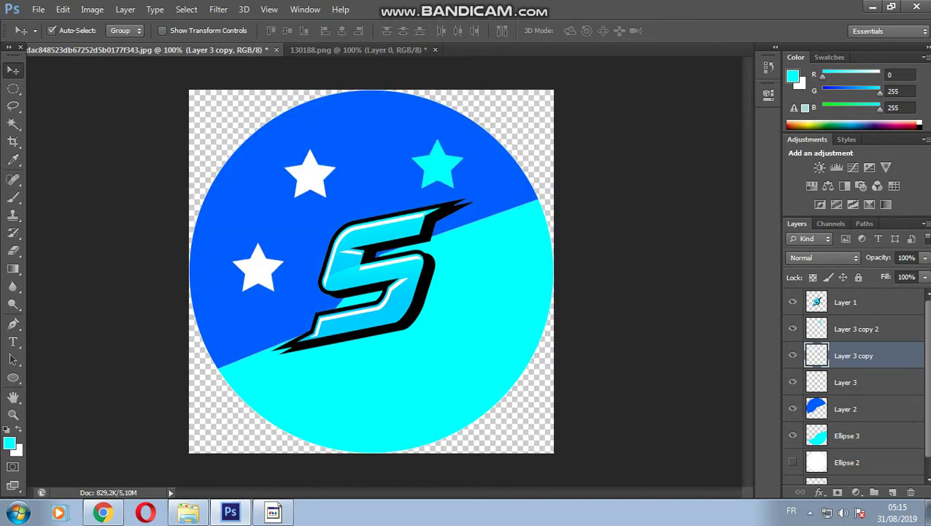
ctrl+click(817, 355)
key(alt+BackSpace)
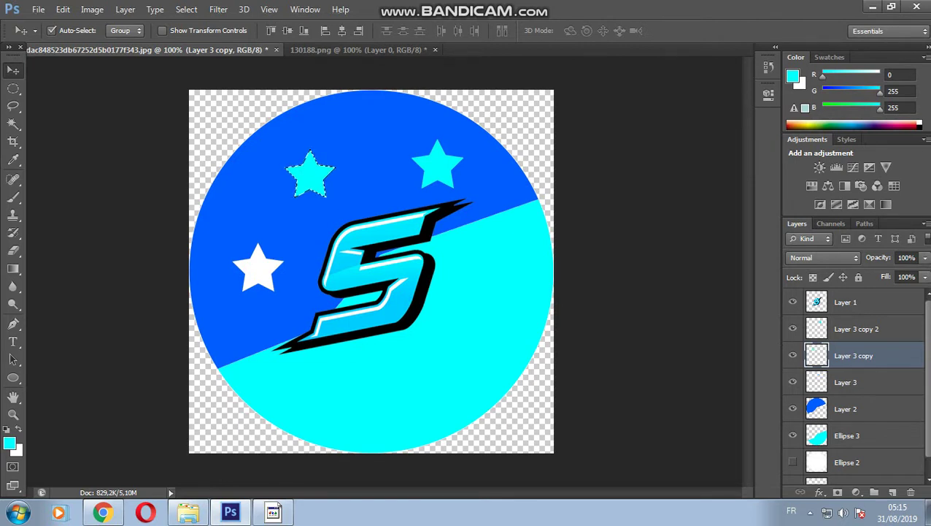
key(ctrl+d)
click(845, 382)
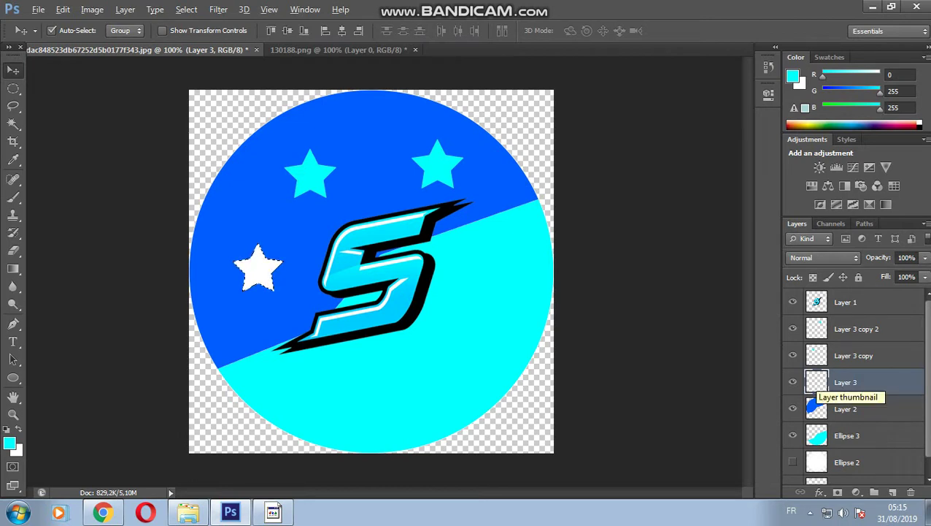
ctrl+click(817, 381)
key(alt+BackSpace)
key(ctrl+d)
Step: Place a star copy on the cyan right half and fill it with the upper half's blue
key(alt+bracketright)
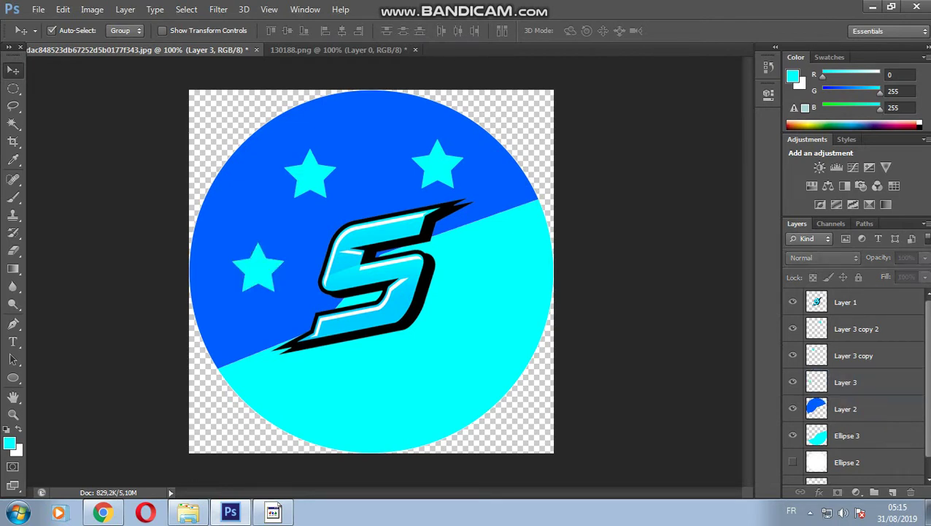
key(alt+bracketright)
drag(438, 167, 500, 271)
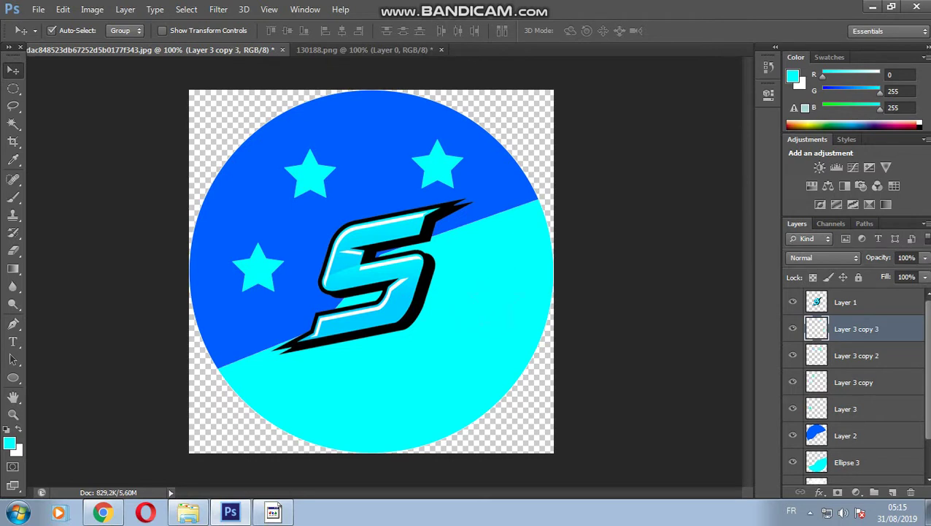
ctrl+click(817, 329)
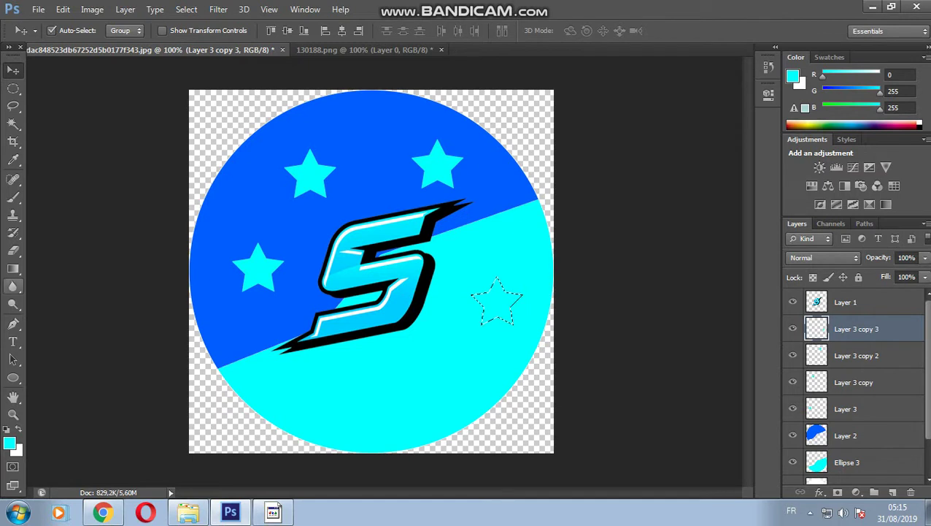
click(13, 250)
click(13, 159)
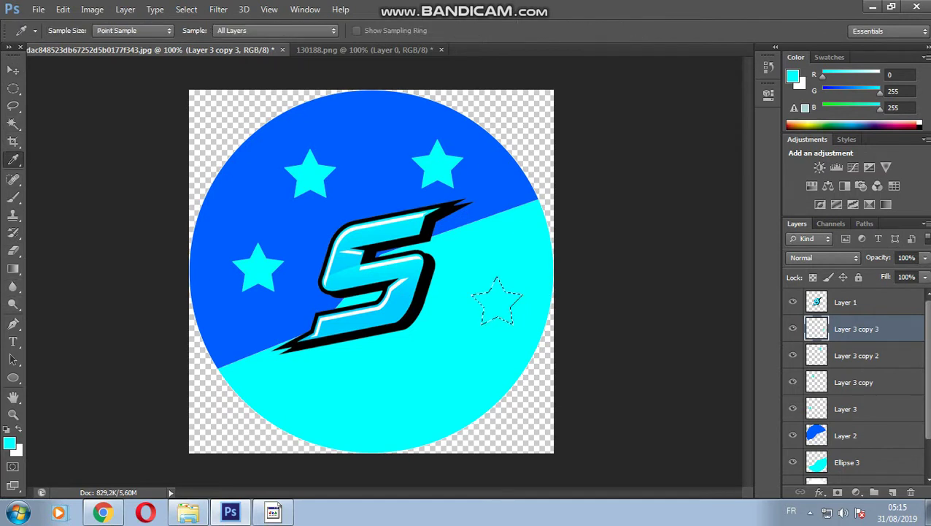
click(241, 190)
key(alt+BackSpace)
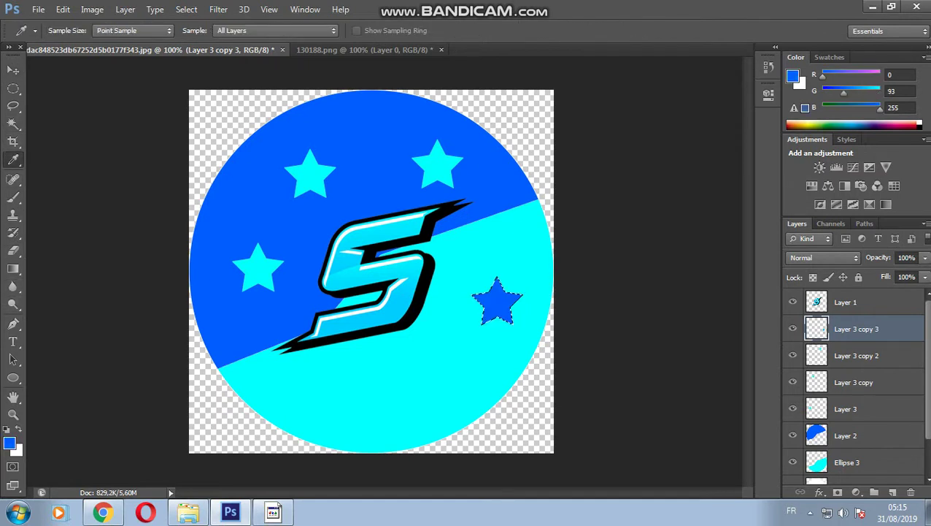
key(ctrl+d)
Step: Move the blue star lower onto the cyan half and clear the layer selection
click(13, 70)
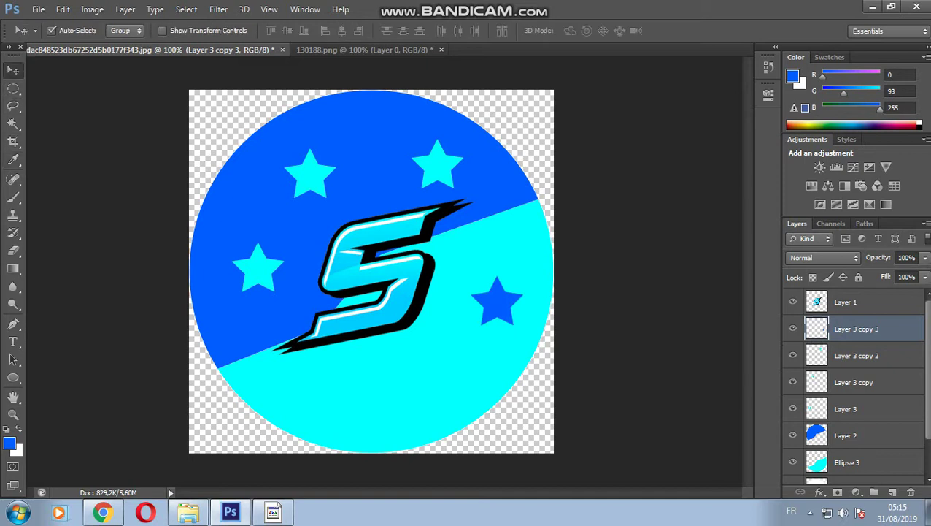
click(847, 462)
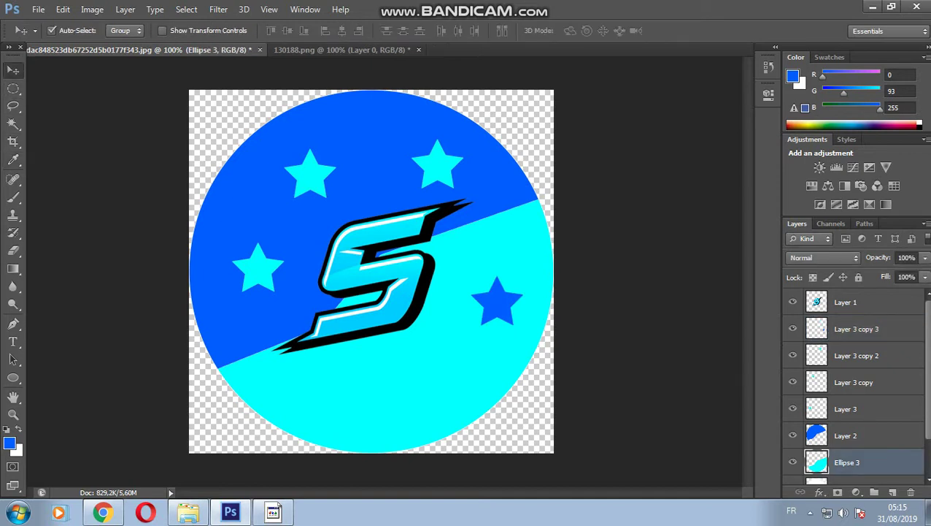
drag(503, 343, 468, 353)
key(ctrl+z)
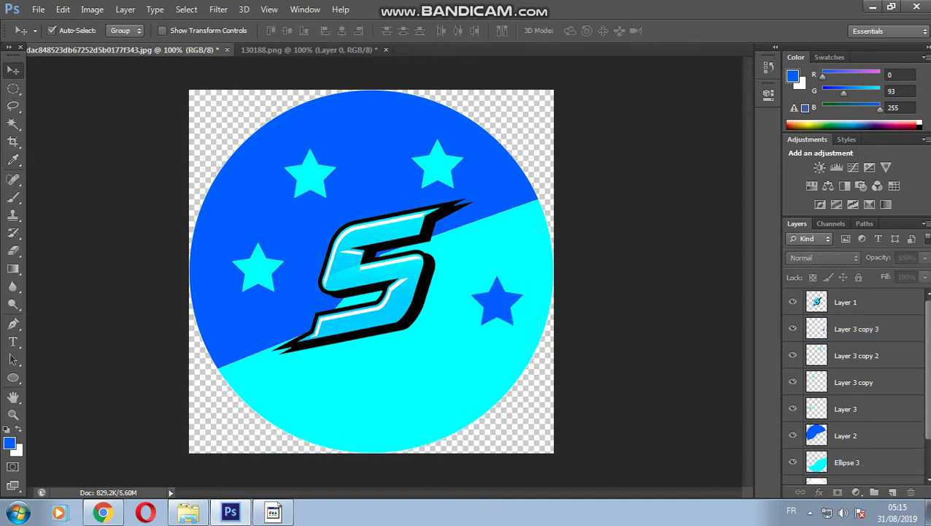
mouse_move(497, 296)
mouse_down()
mouse_move(411, 379)
mouse_move(299, 382)
mouse_up()
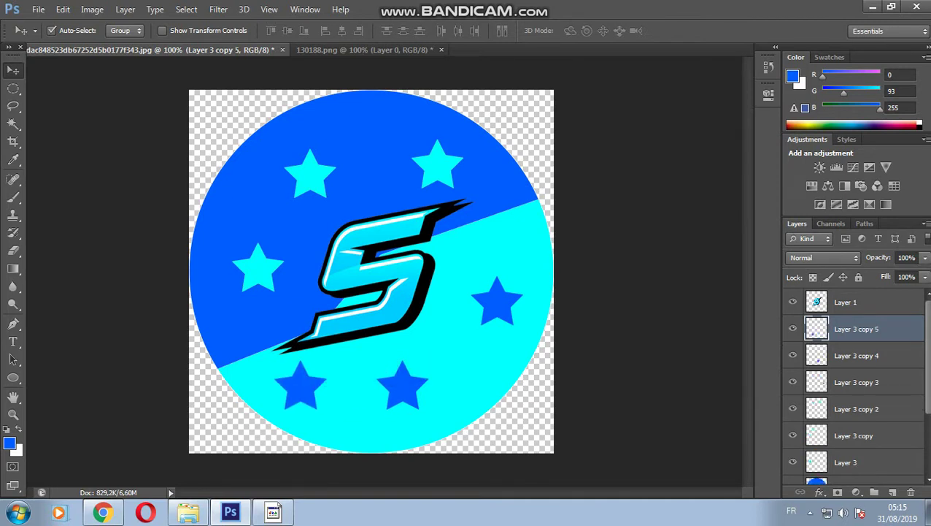
click(642, 409)
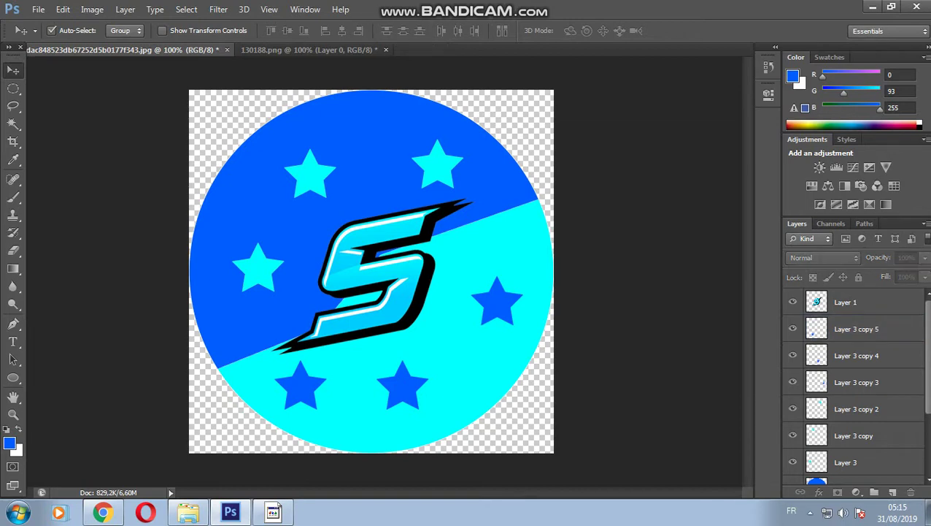
click(13, 376)
Step: Open saher frame.psd from drive D: and dismiss the missing-font warnings
click(38, 8)
click(43, 36)
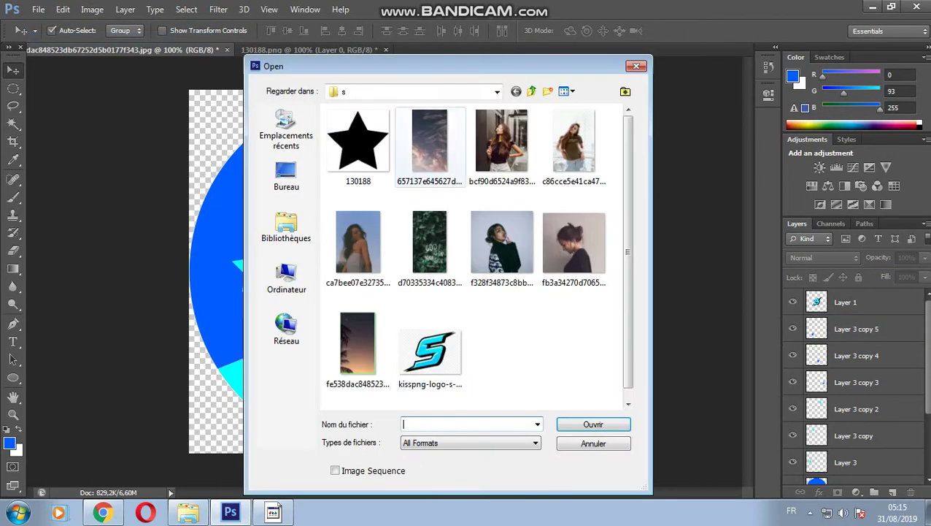
click(287, 281)
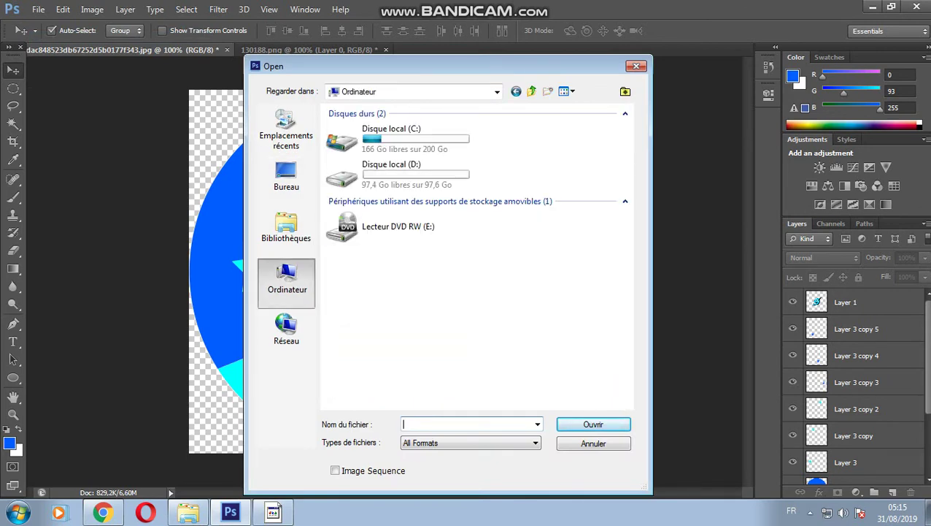
double_click(394, 169)
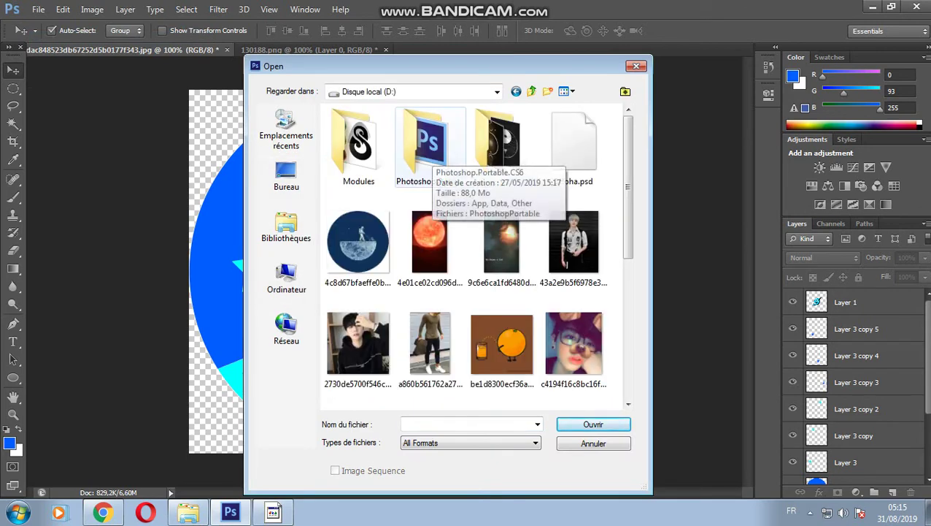
scroll(574, 153, down, 5)
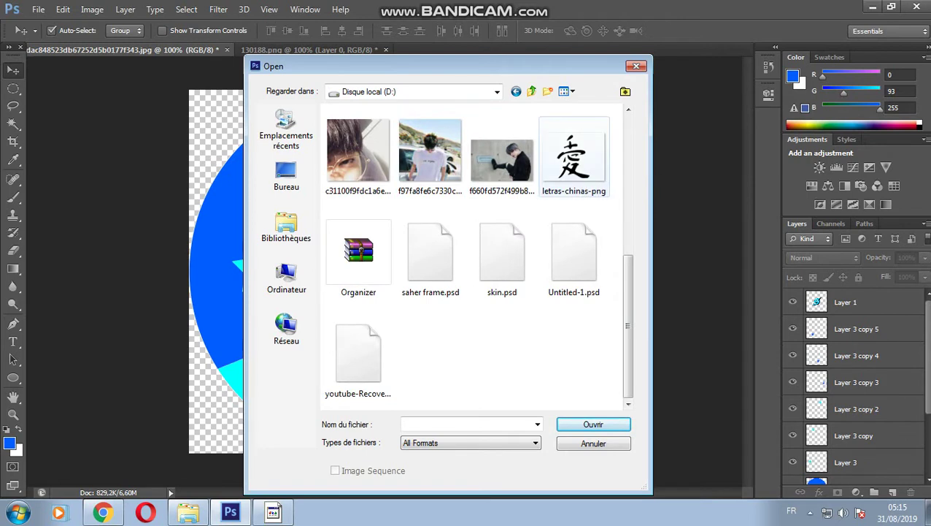
double_click(431, 256)
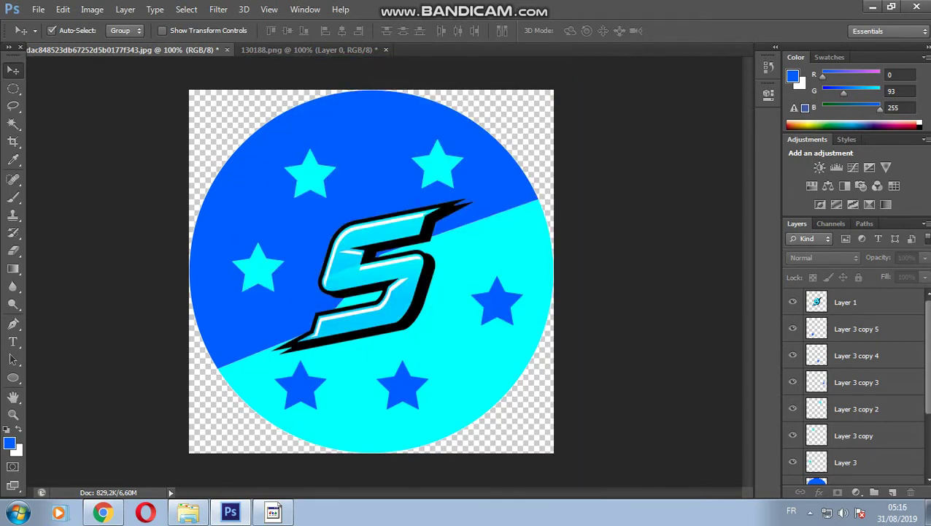
key(Return)
key(Return)
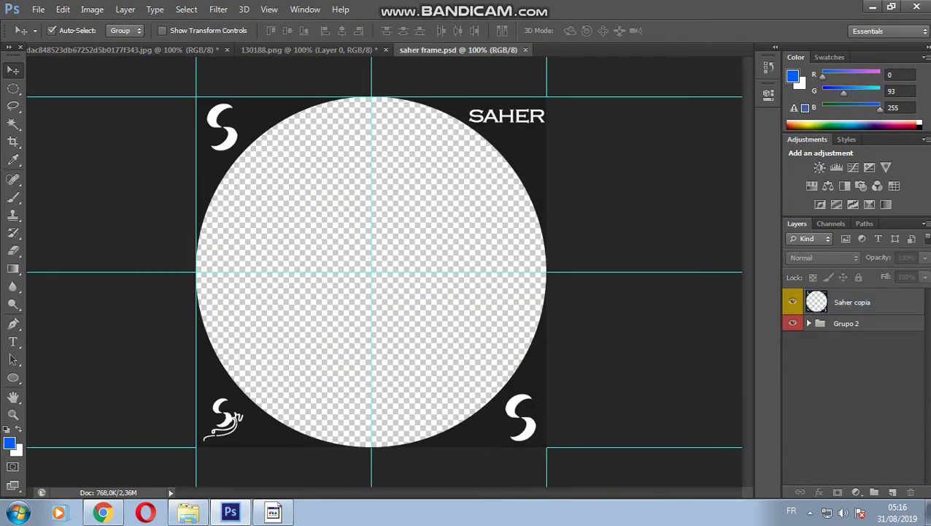
Step: Close the 130188.png star image without saving its changes
key(ctrl+shift+Tab)
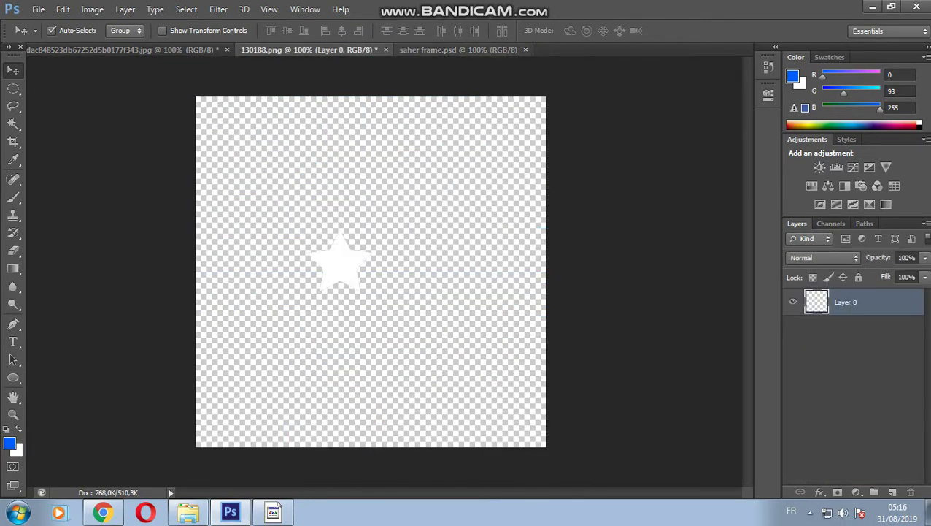
key(ctrl+Tab)
key(ctrl+shift+Tab)
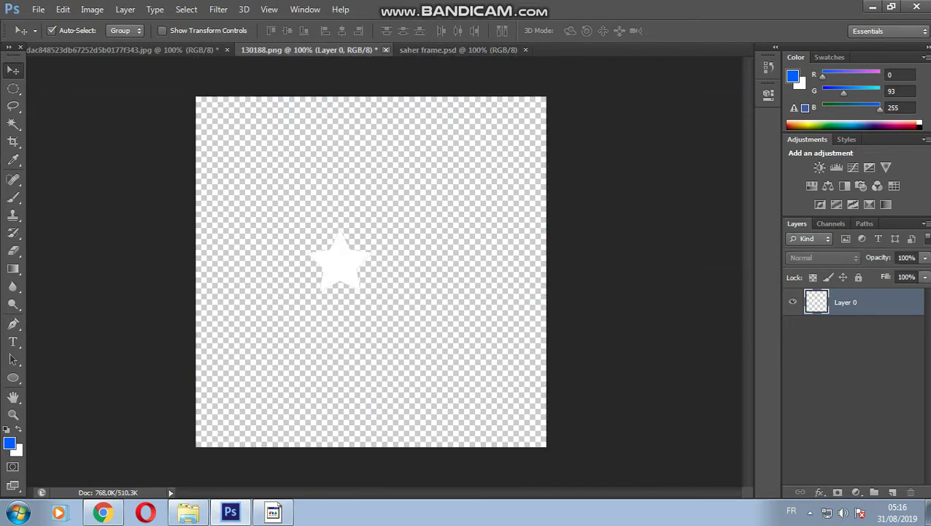
click(386, 50)
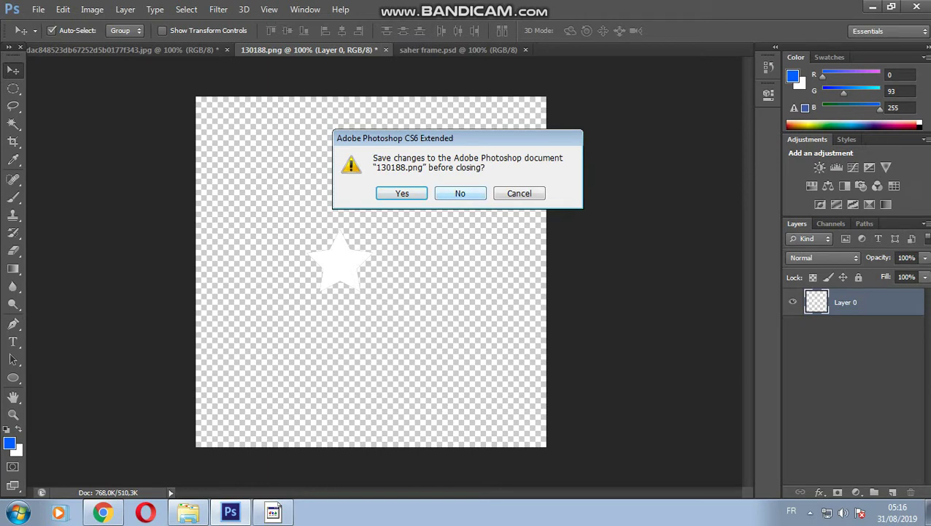
key(n)
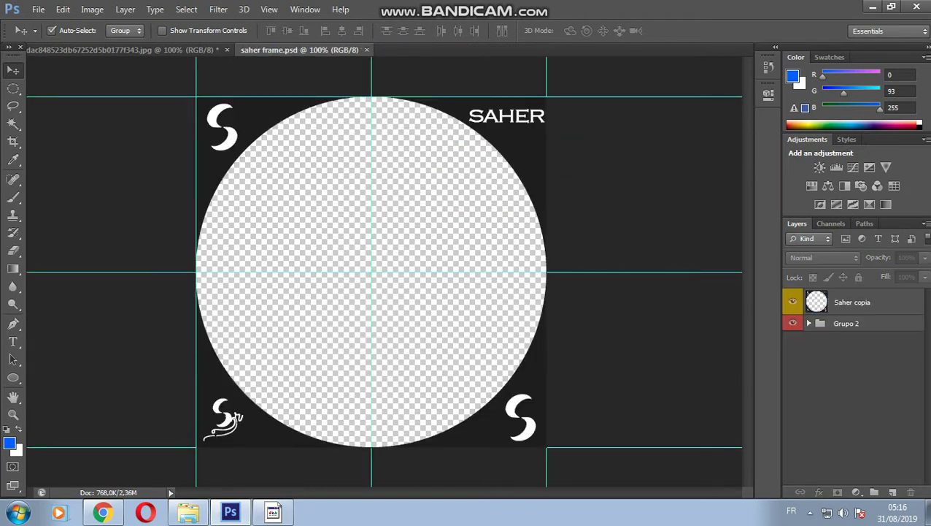
Step: Move a vertical guide right and a horizontal guide down in saher frame.psd
drag(372, 175, 651, 167)
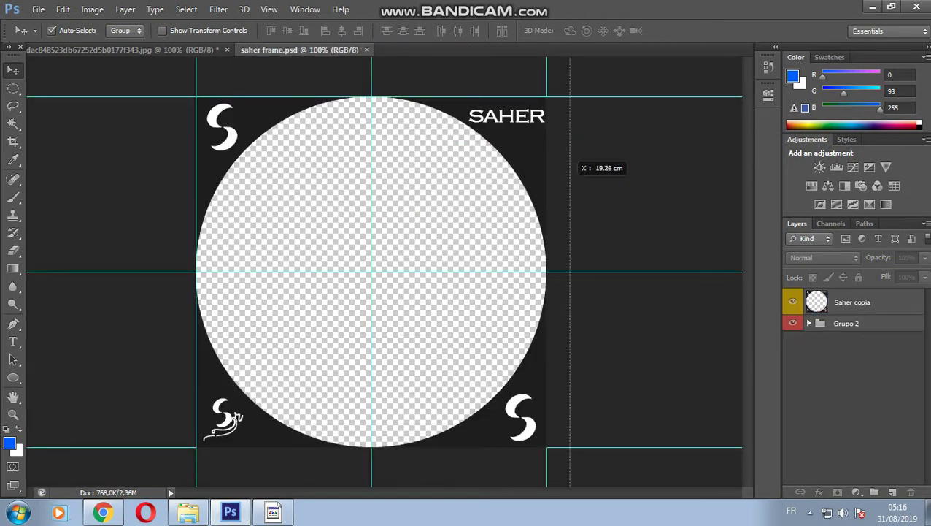
drag(394, 272, 405, 470)
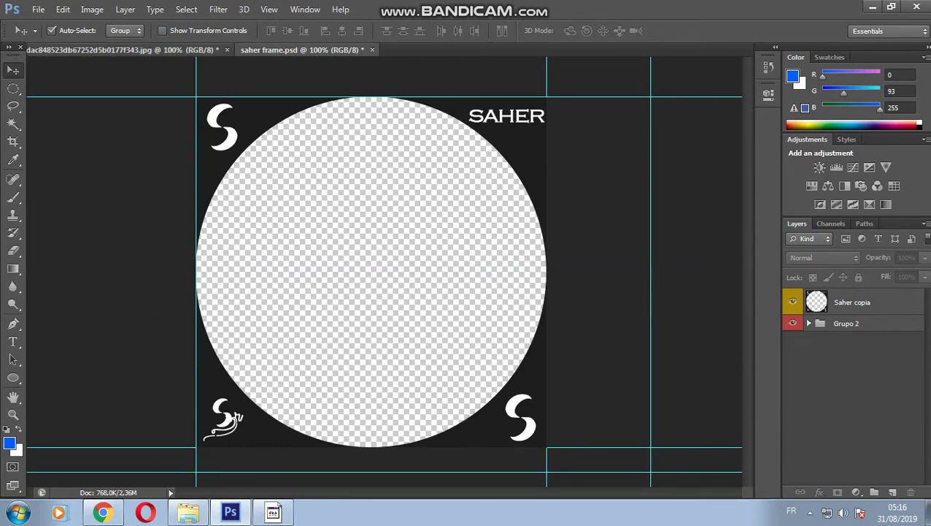
click(120, 50)
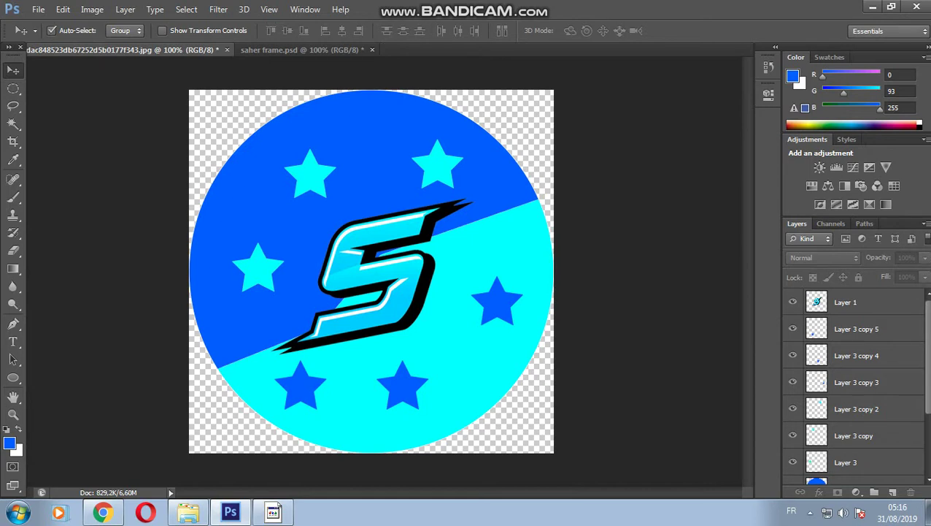
Step: Copy all badge layers into saher frame.psd and scale them to about 96% inside the circle
drag(577, 80, 73, 423)
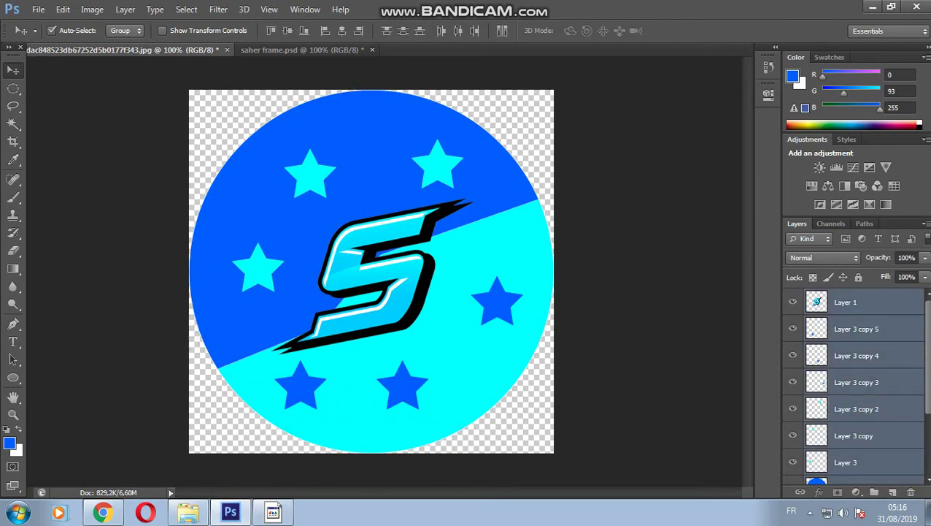
mouse_move(356, 168)
mouse_down()
mouse_move(303, 49)
mouse_move(371, 272)
mouse_up()
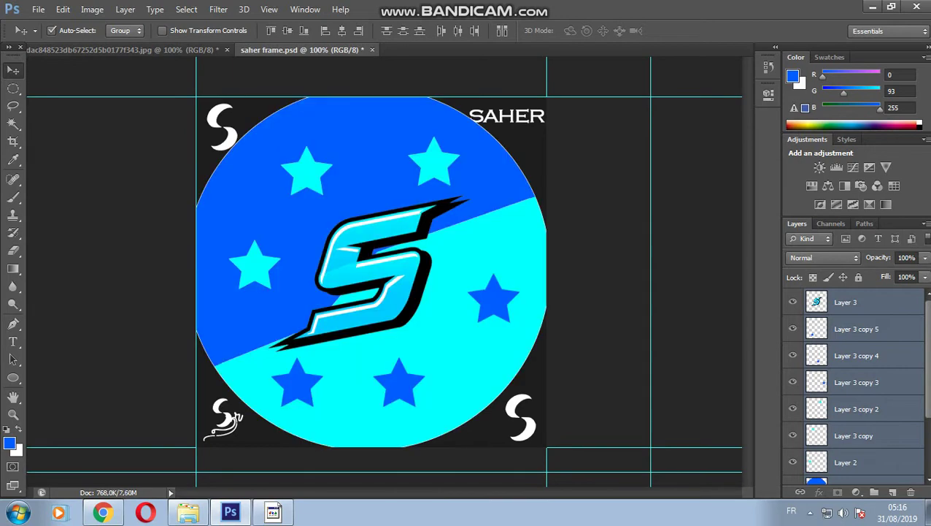
drag(397, 164, 403, 170)
key(ctrl+t)
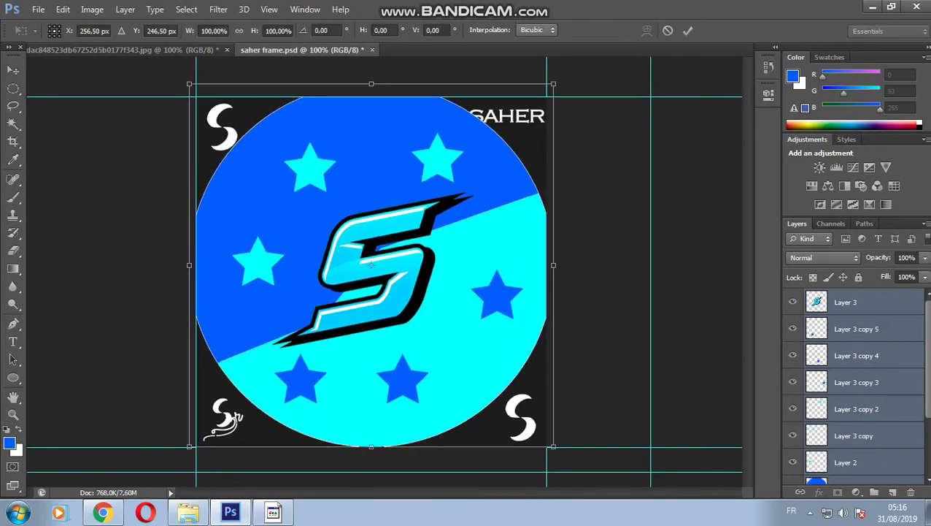
drag(394, 215, 402, 216)
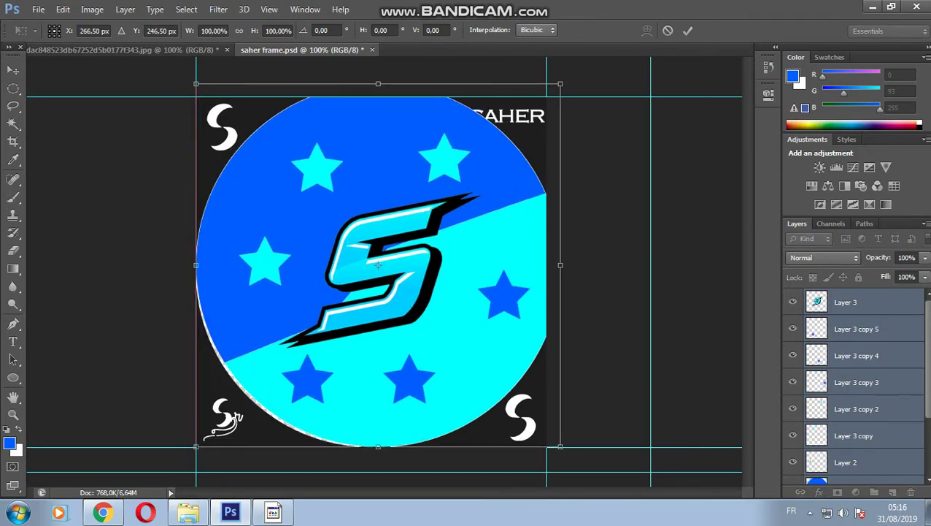
drag(378, 84, 378, 92)
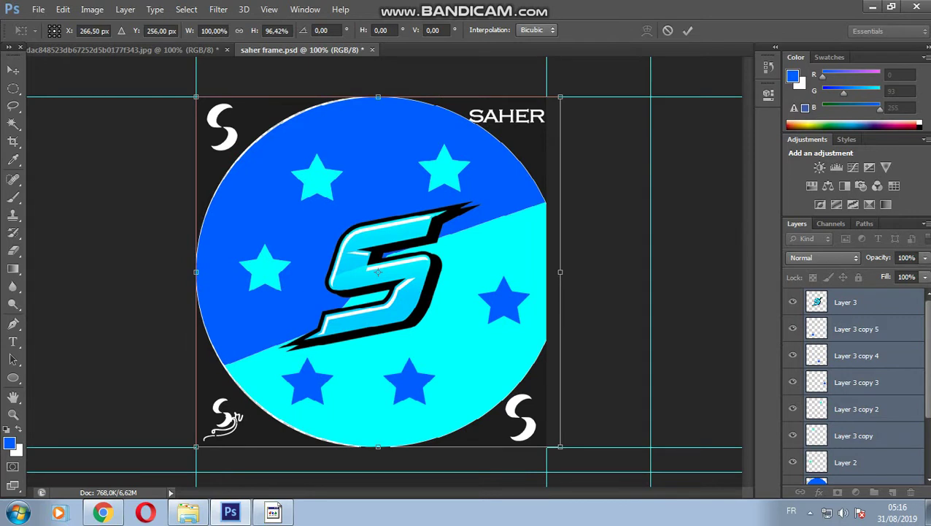
mouse_move(560, 271)
mouse_down()
mouse_move(572, 272)
mouse_move(546, 272)
mouse_up()
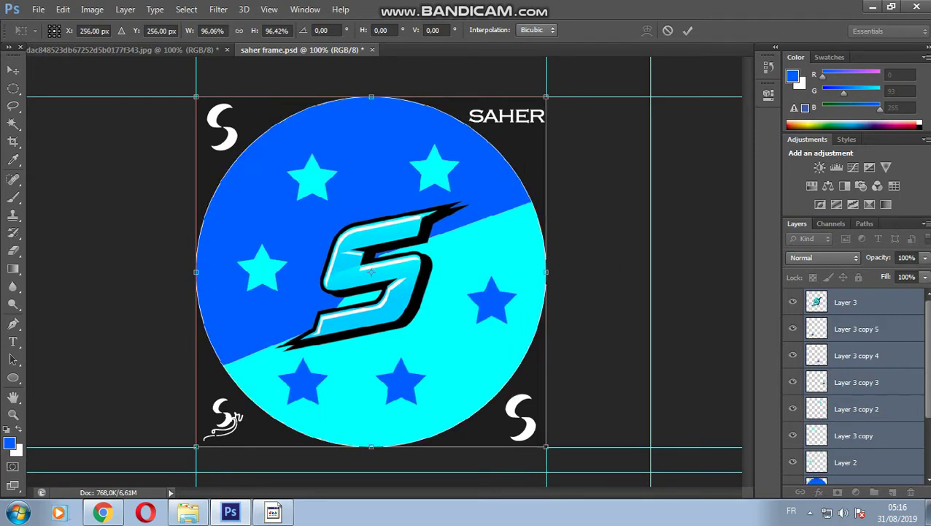
key(Return)
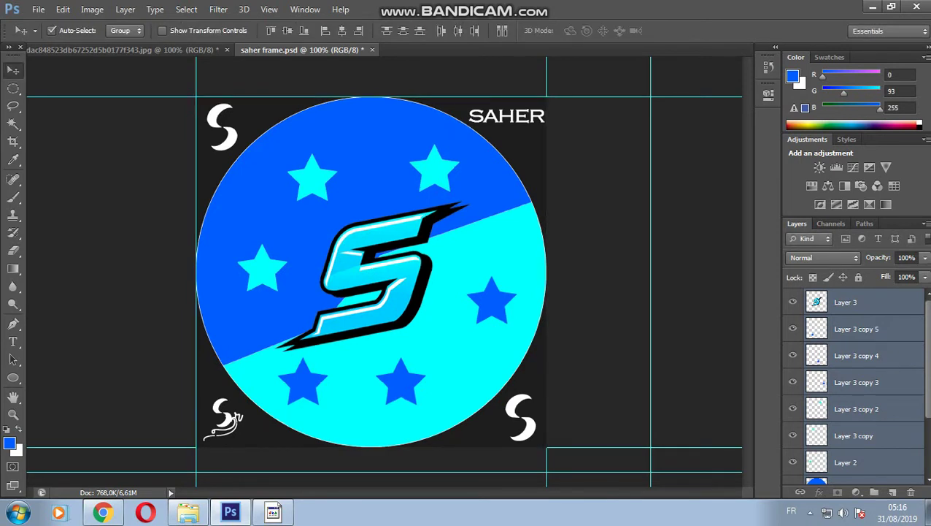
key(ctrl+d)
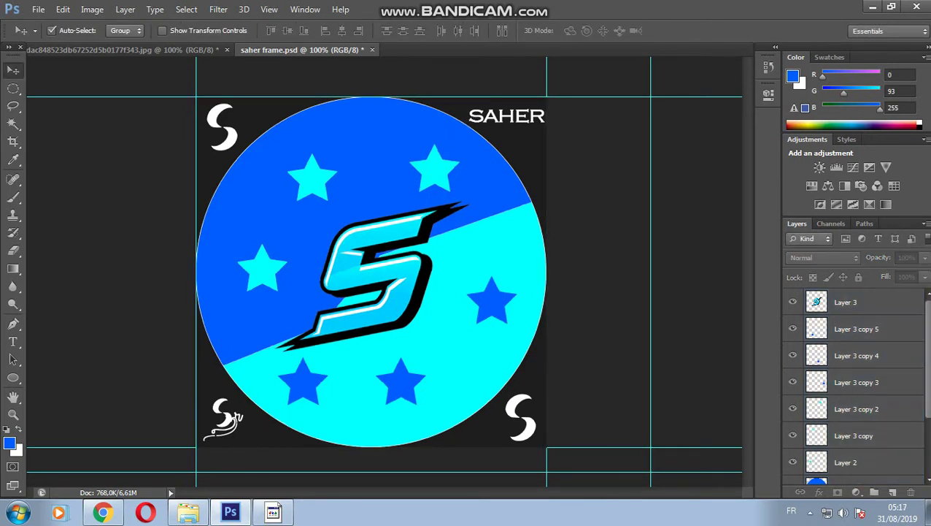
key(ctrl+minus)
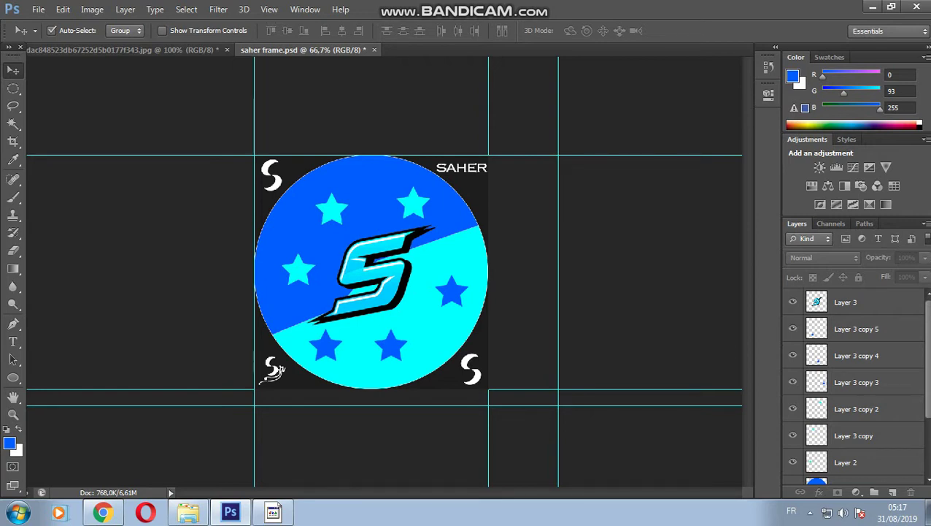
key(alt+f)
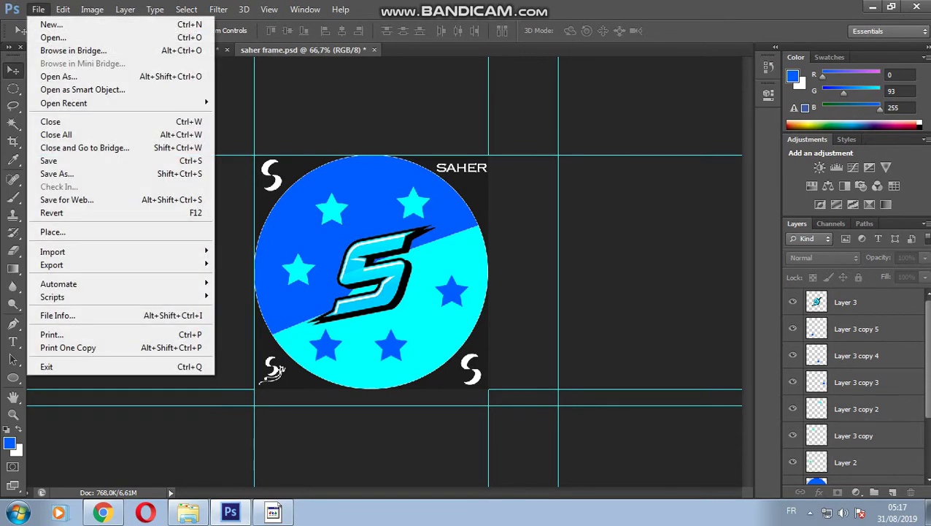
key(Escape)
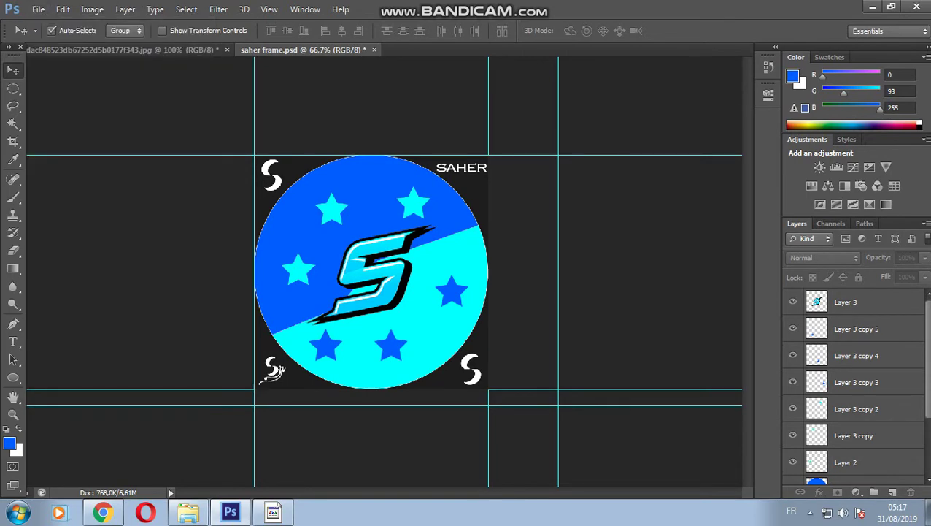
key(ctrl+plus)
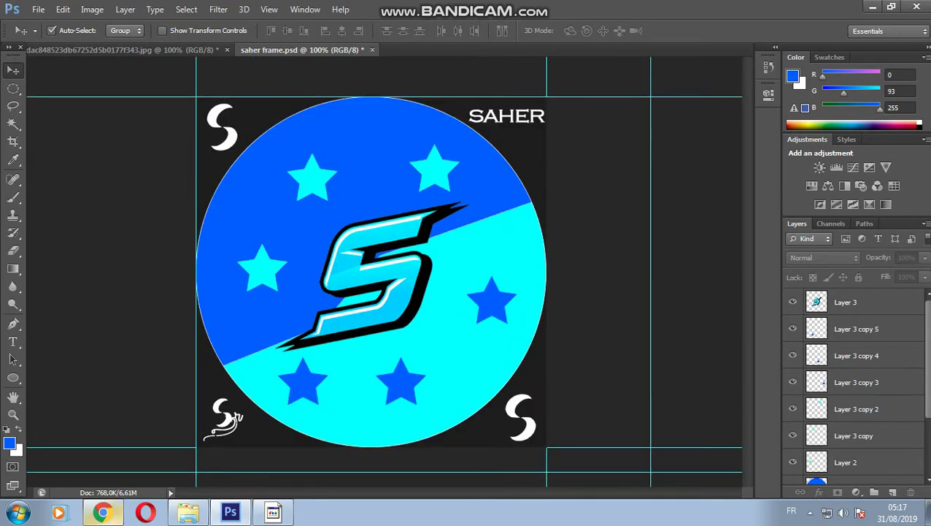
Step: In Chrome, go to the etoile logo png results and clear the search query
click(103, 512)
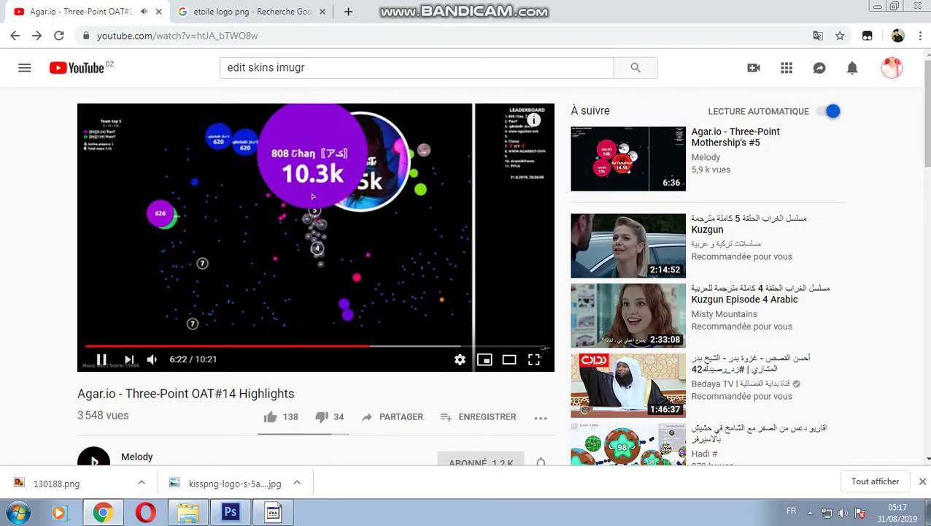
key(ctrl+Tab)
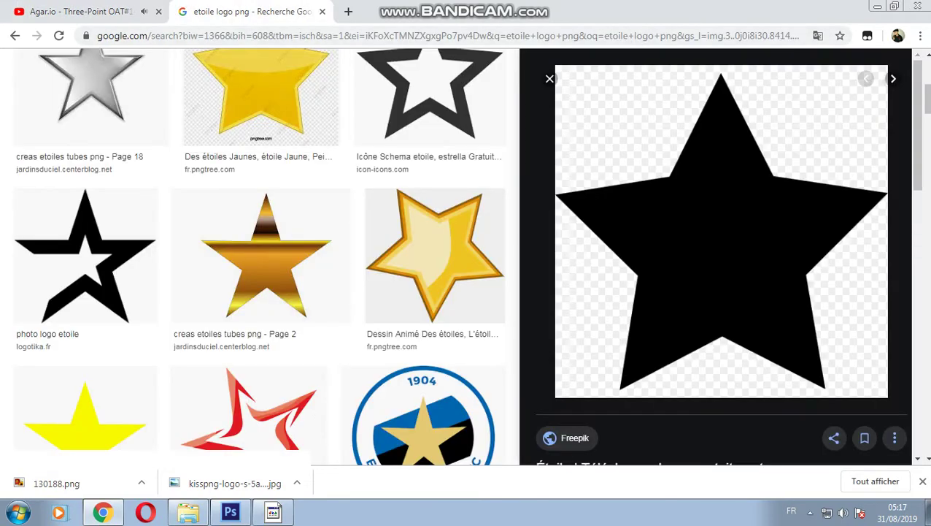
scroll(256, 255, up, 5)
key(slash)
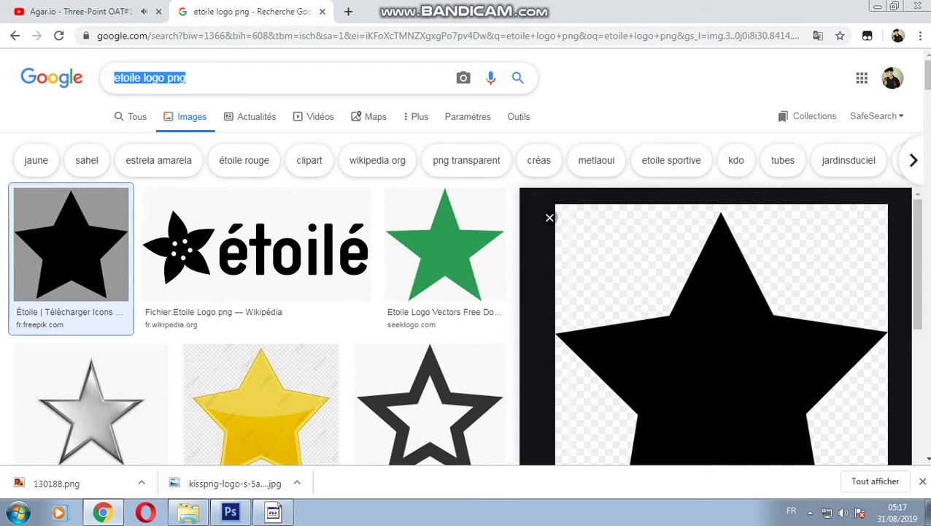
text(b)
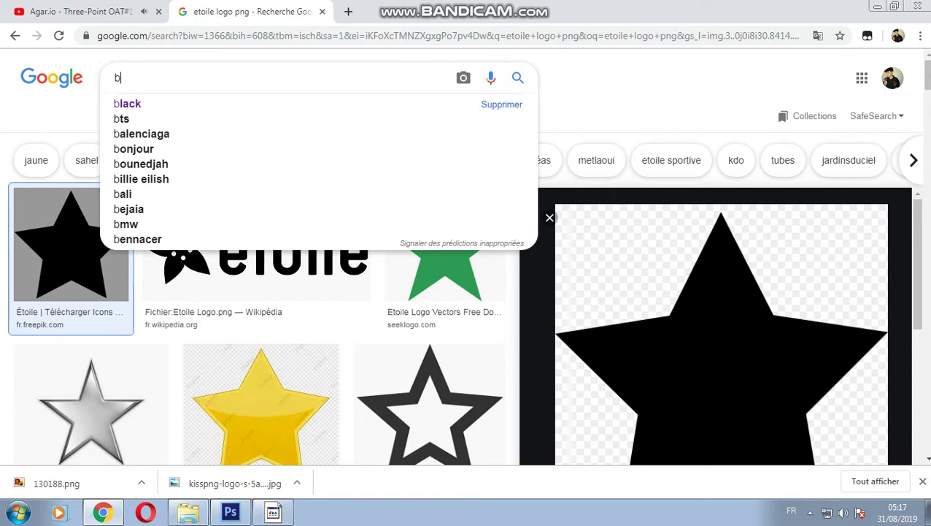
key(BackSpace)
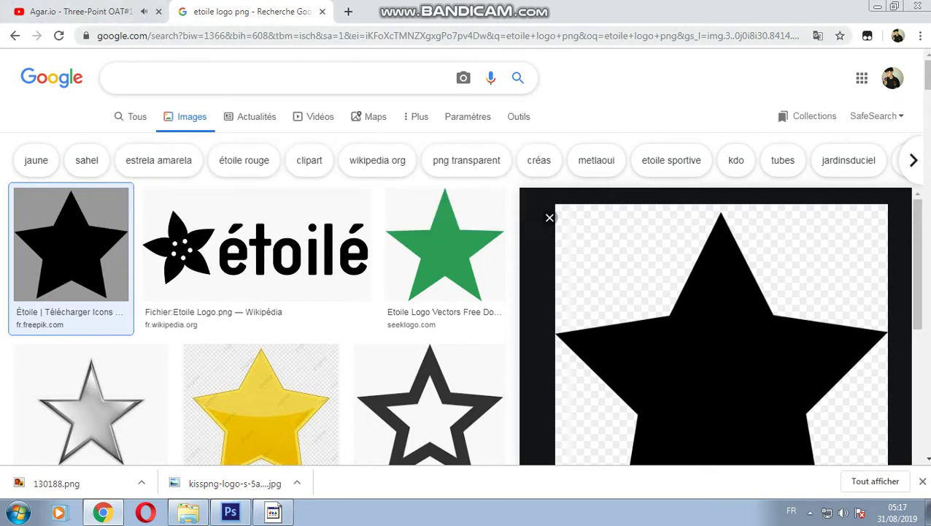
Step: Start a Google search by uploaded image and browse to drive D
click(463, 77)
click(305, 125)
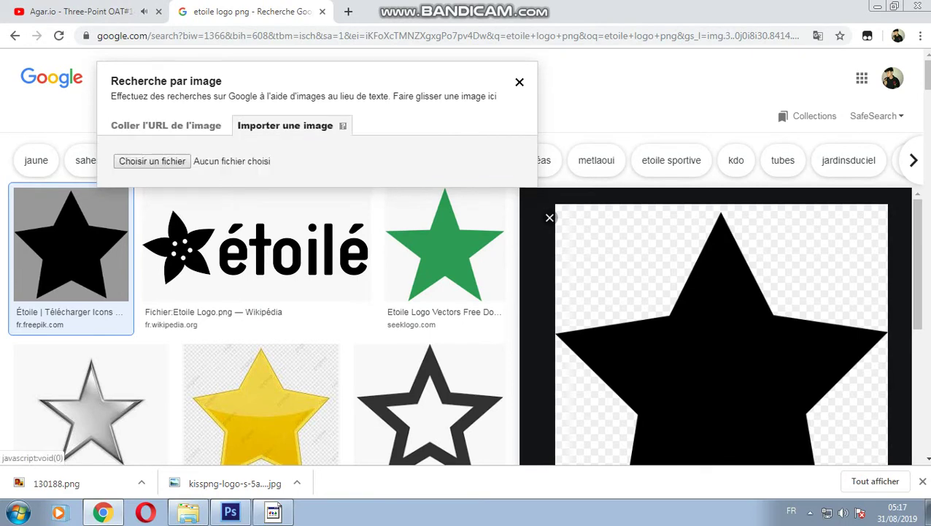
click(152, 161)
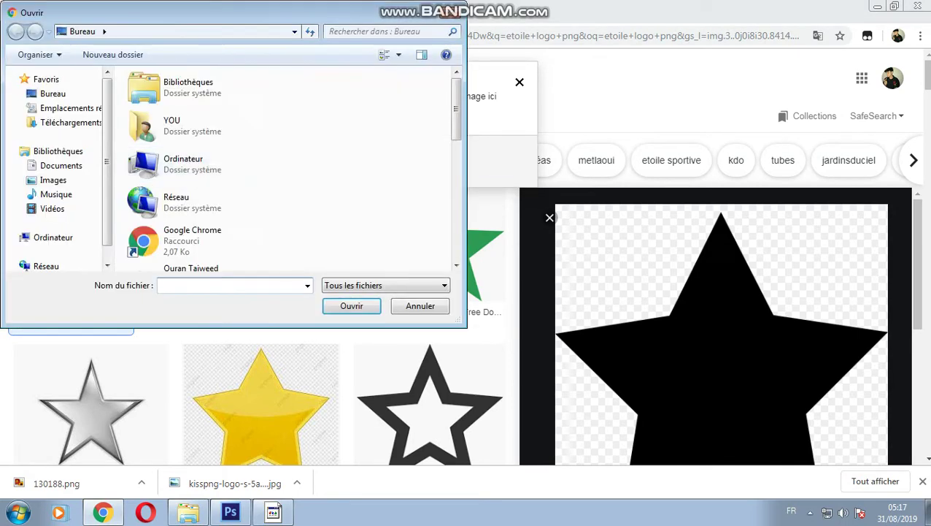
click(219, 227)
scroll(219, 228, down, 5)
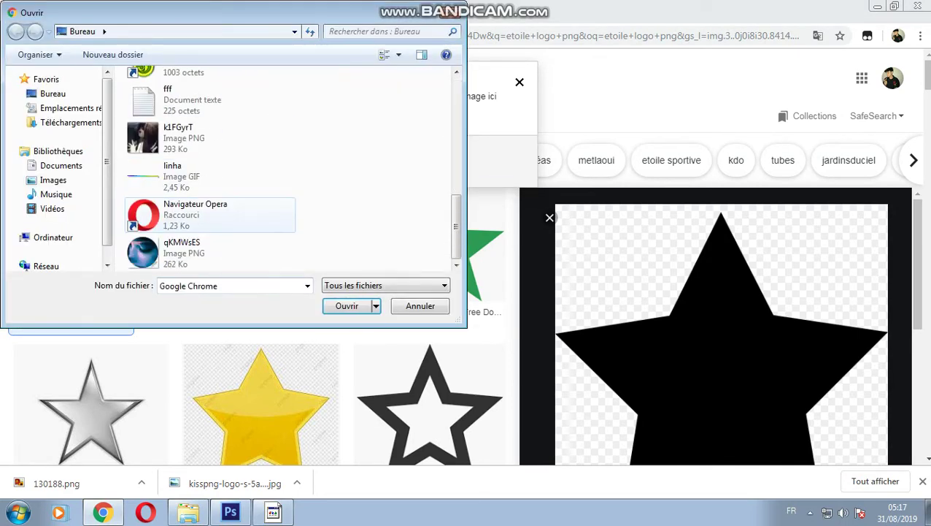
scroll(219, 228, up, 5)
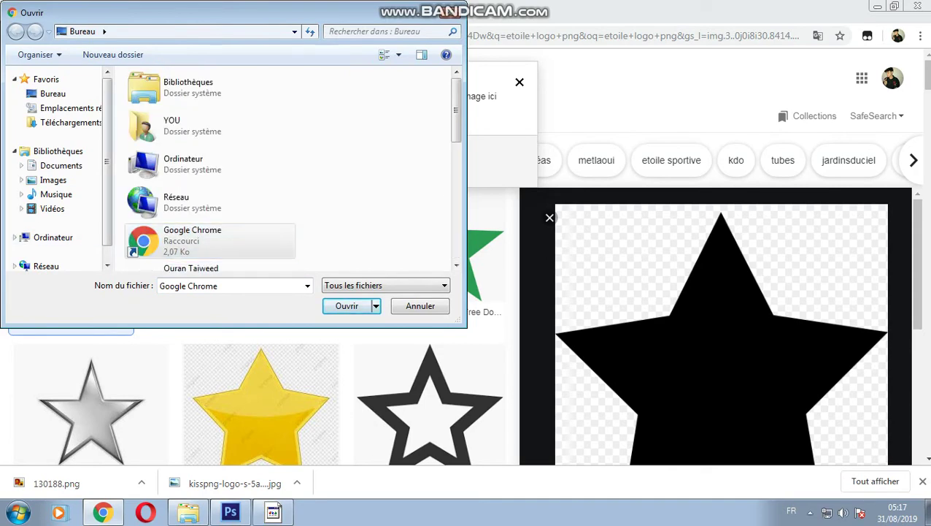
click(52, 237)
double_click(211, 139)
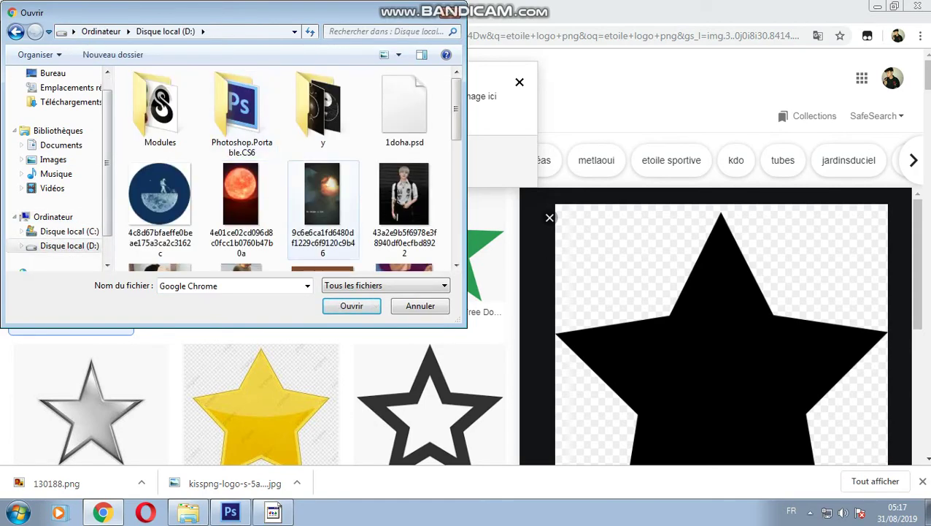
click(323, 168)
scroll(323, 168, down, 5)
scroll(322, 168, up, 5)
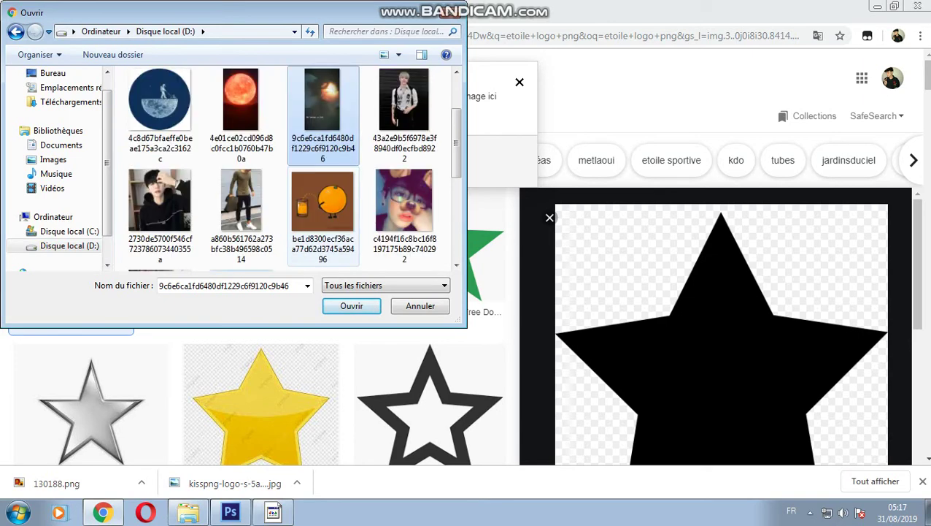
scroll(322, 110, up, 5)
Step: Look through the drive D folders and upload the red moon image for searching
double_click(322, 106)
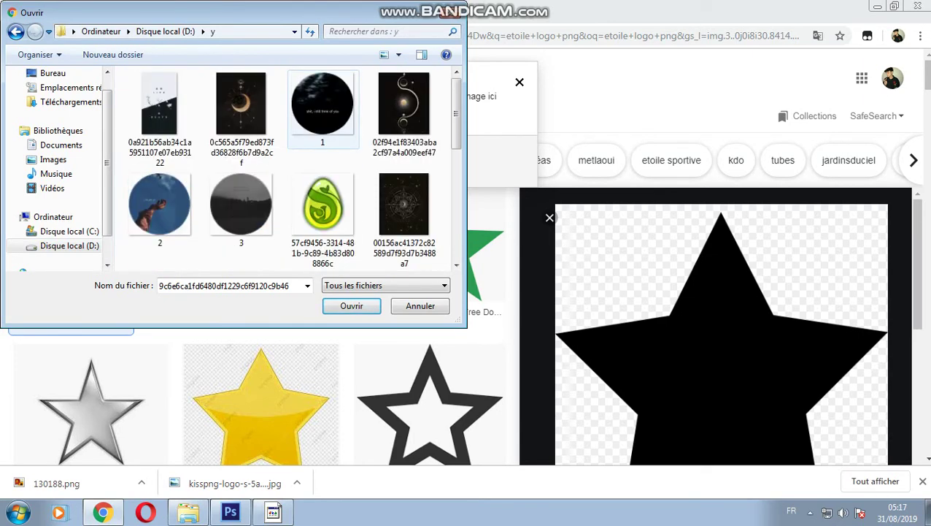
scroll(322, 167, down, 3)
scroll(322, 168, up, 2)
scroll(321, 168, up, 2)
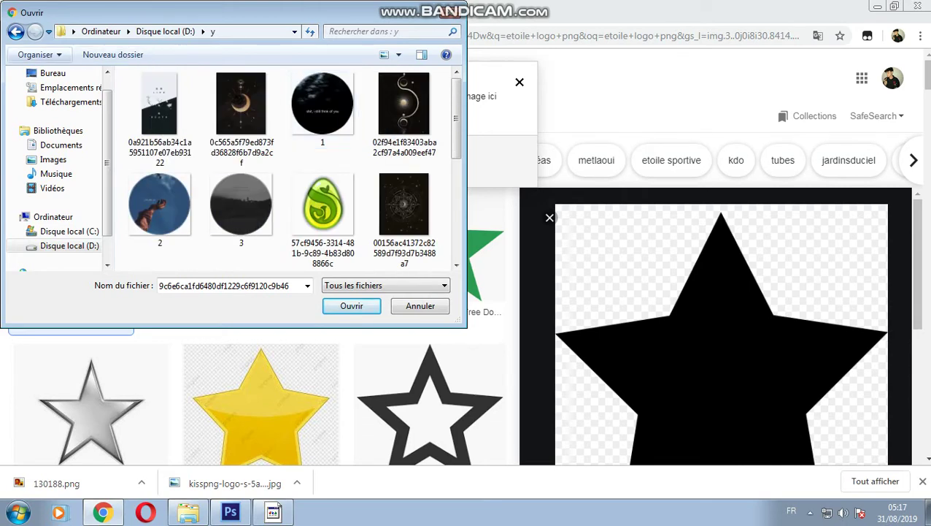
click(165, 31)
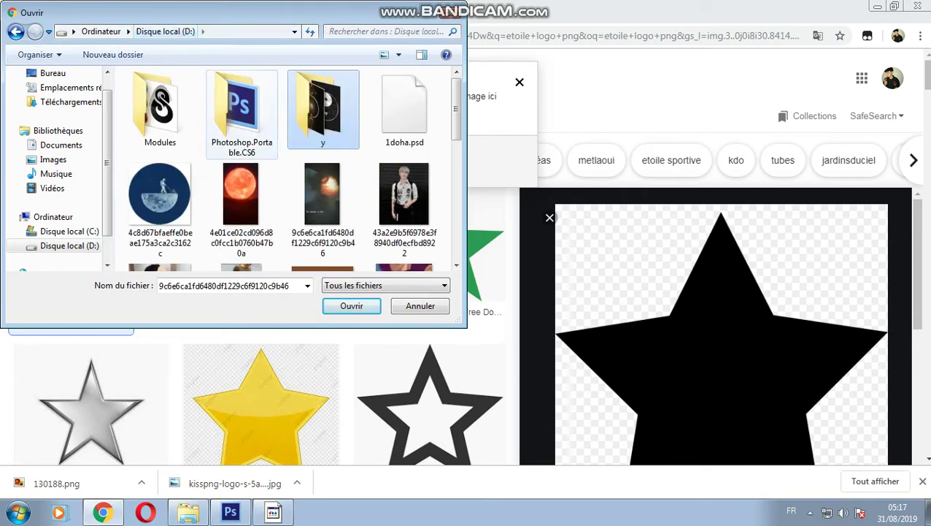
double_click(241, 110)
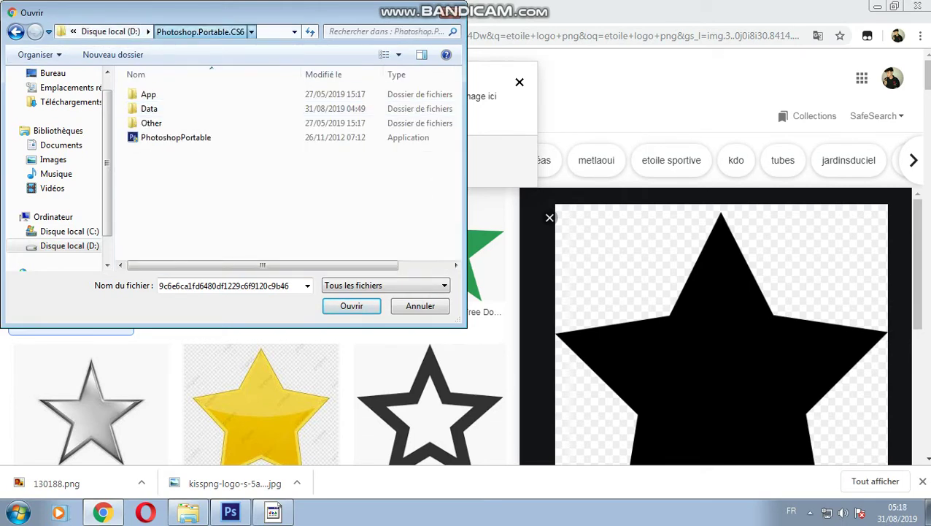
key(BackSpace)
scroll(161, 139, down, 5)
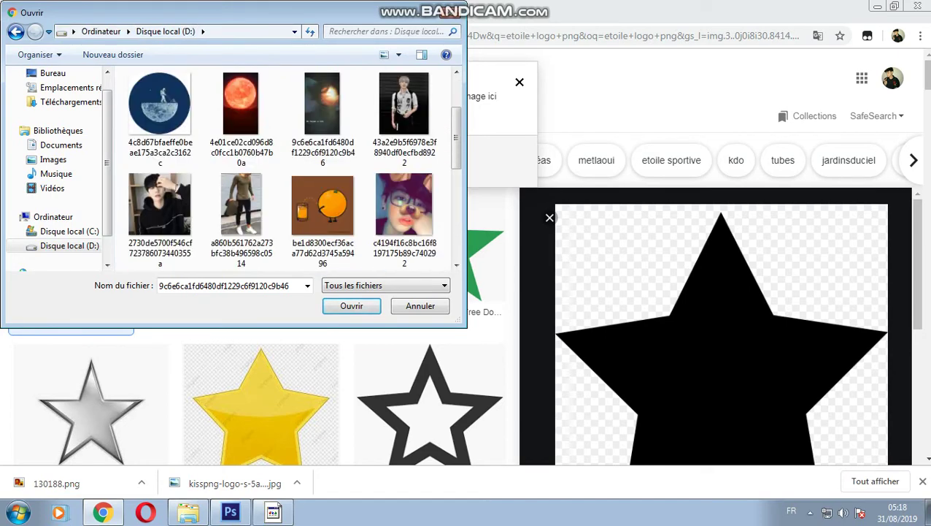
scroll(161, 139, down, 5)
scroll(292, 168, up, 3)
scroll(292, 168, up, 2)
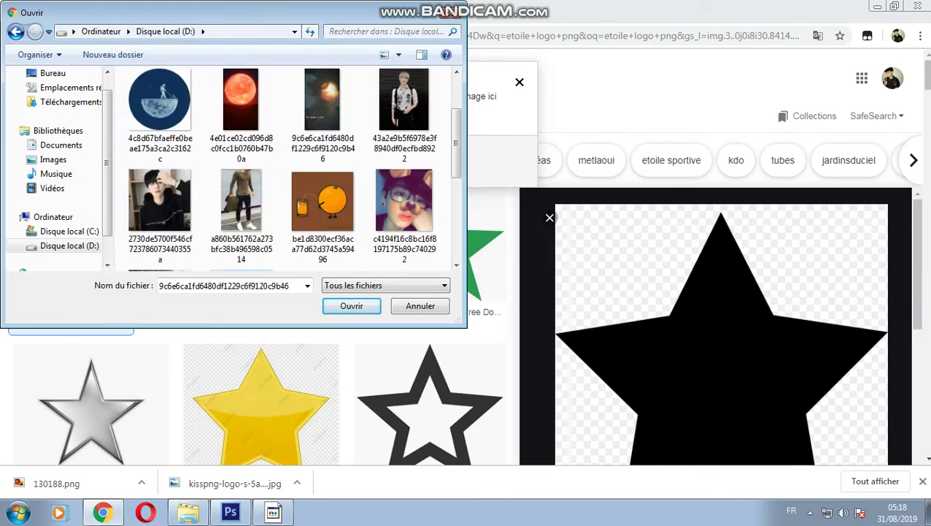
scroll(284, 168, up, 2)
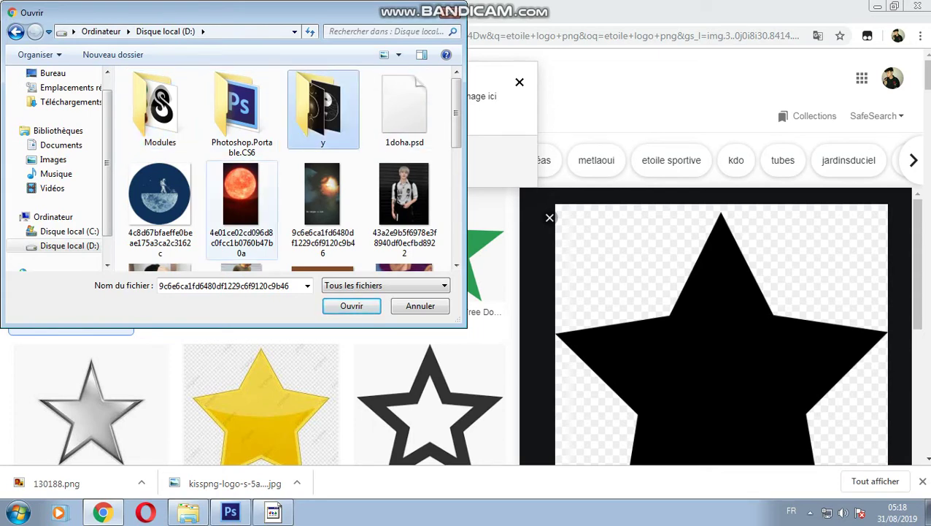
key(Escape)
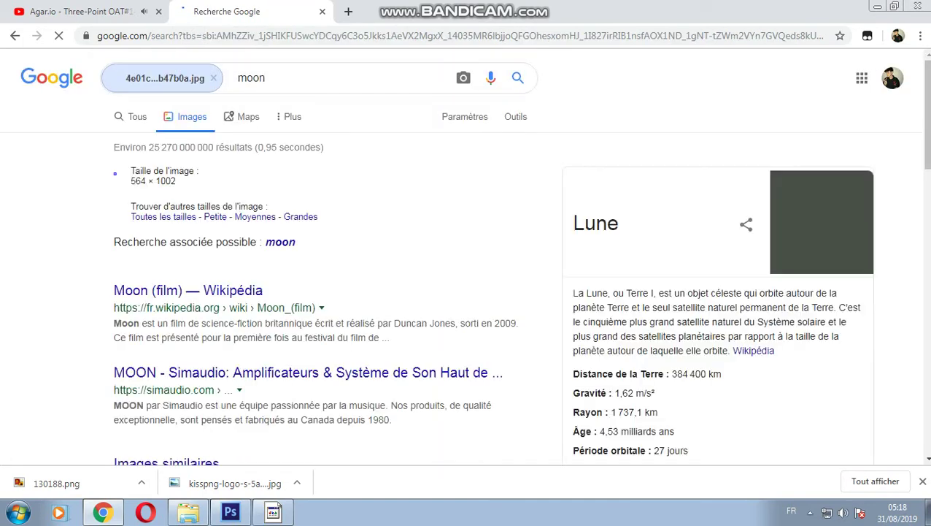
Step: Replace the search term 'moon' with 'Lune' from the knowledge panel and search
scroll(306, 362, down, 4)
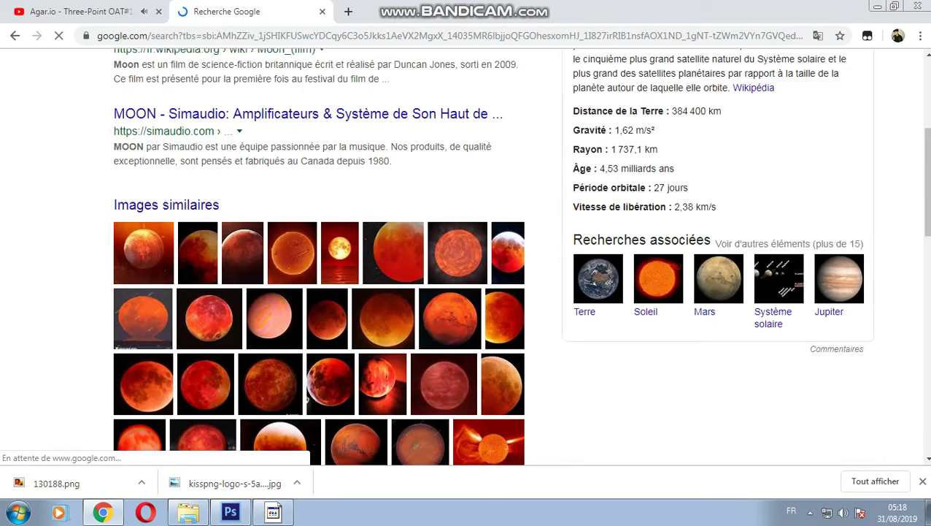
scroll(306, 362, down, 3)
scroll(306, 361, down, 2)
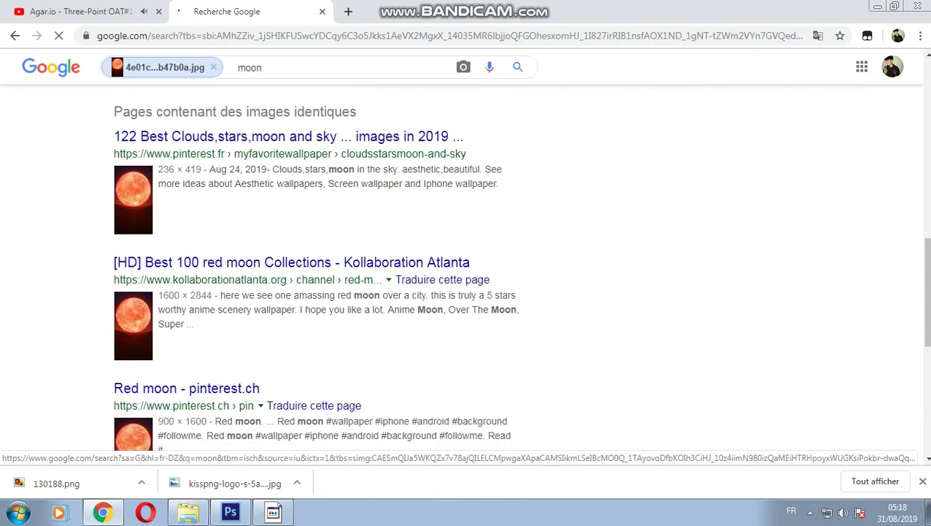
scroll(307, 361, up, 4)
scroll(306, 361, up, 2)
scroll(307, 362, up, 3)
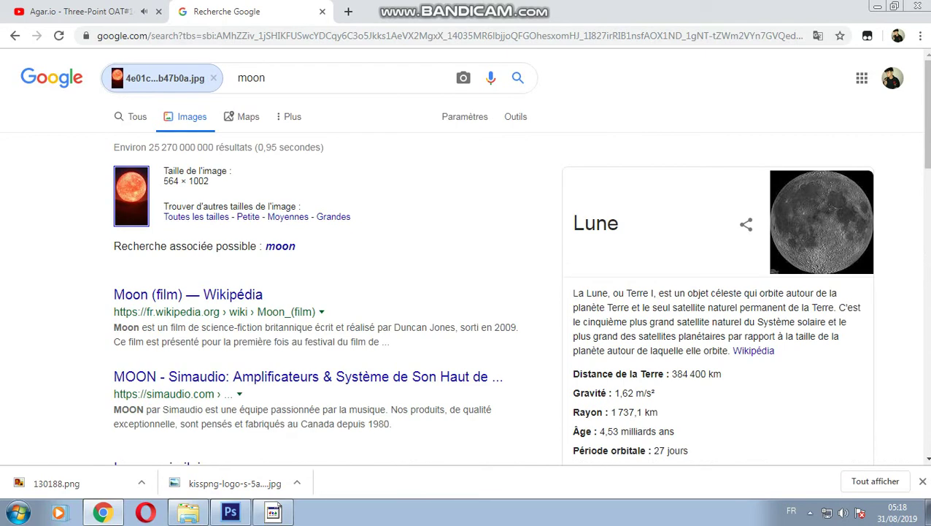
double_click(595, 223)
key(ctrl+c)
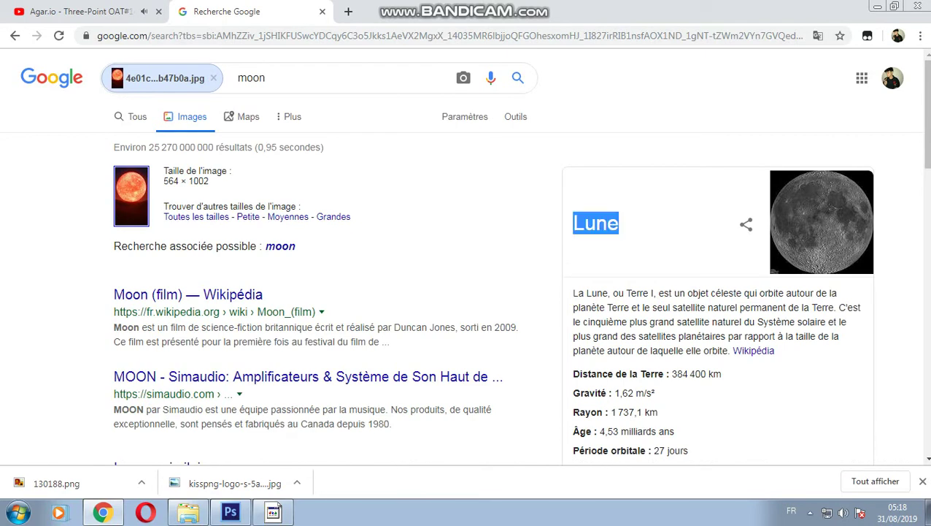
double_click(251, 77)
key(ctrl+v)
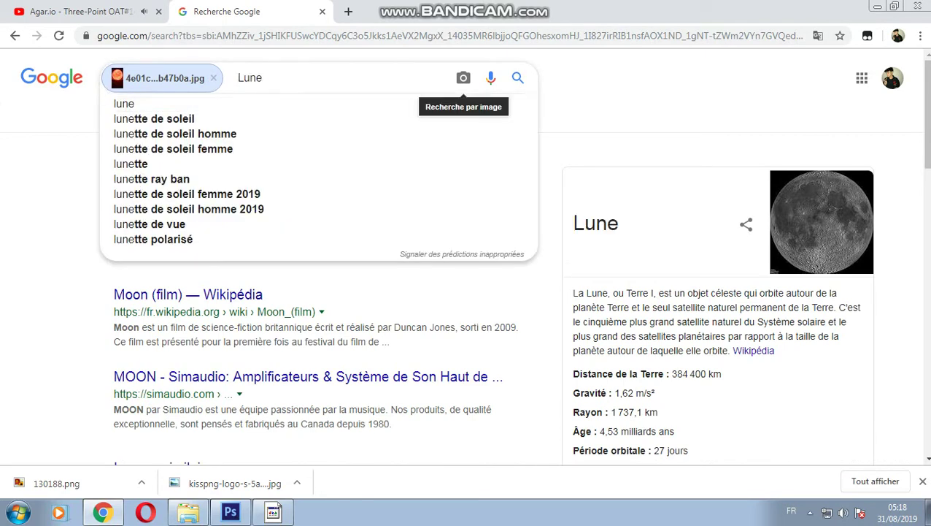
key(Return)
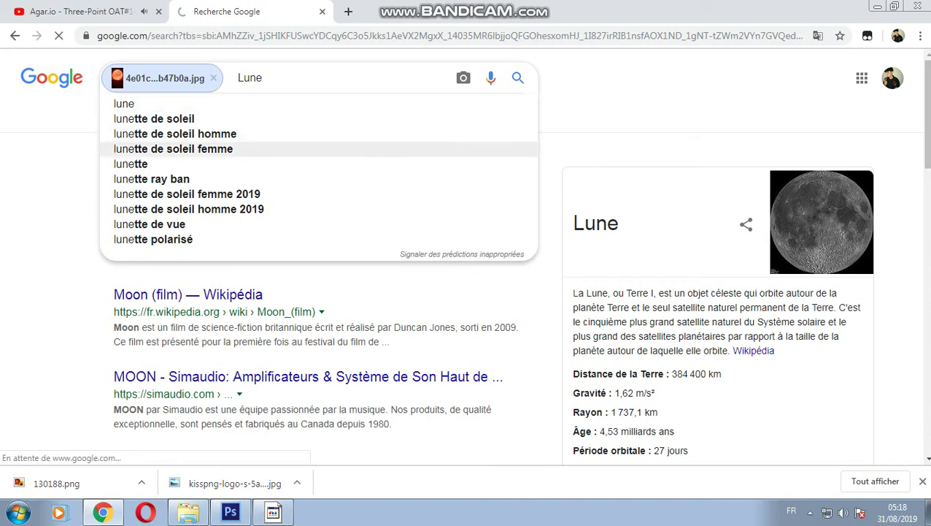
Step: Scroll through the 'lune' search results
scroll(319, 292, down, 2)
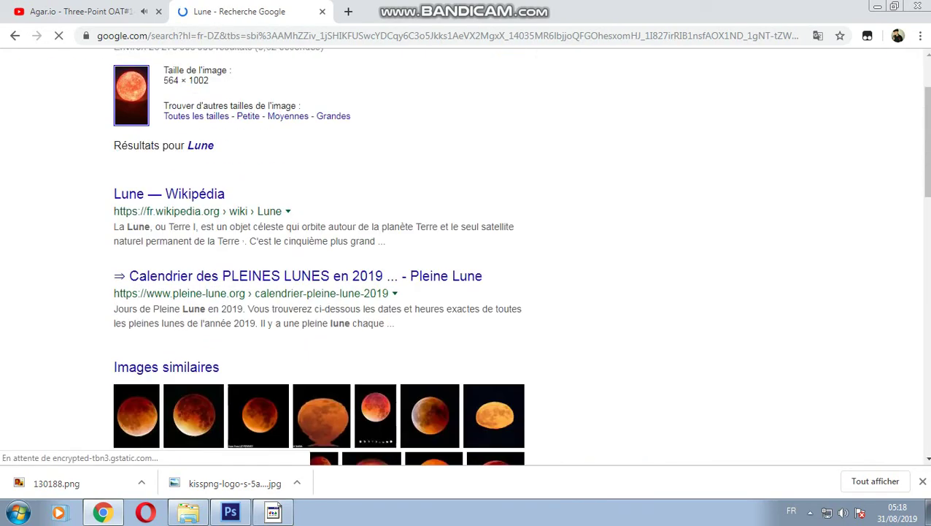
scroll(319, 292, down, 3)
scroll(319, 292, down, 5)
scroll(319, 292, down, 6)
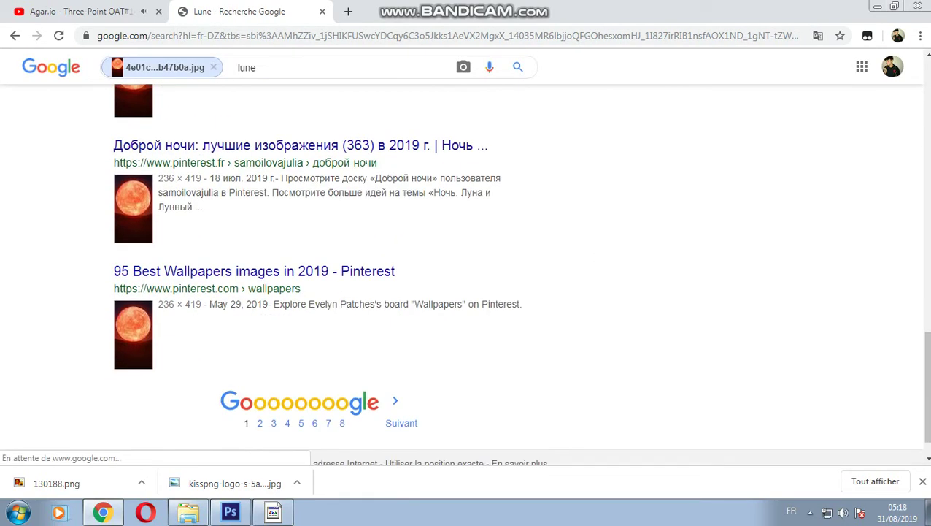
scroll(319, 292, up, 6)
scroll(319, 292, up, 5)
scroll(319, 292, up, 1)
scroll(319, 292, down, 1)
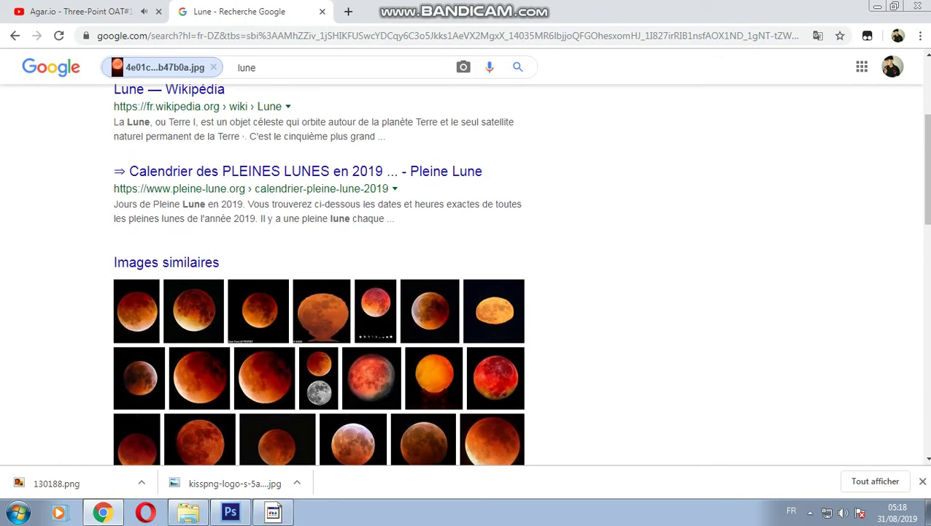
scroll(319, 292, up, 2)
scroll(319, 292, up, 1)
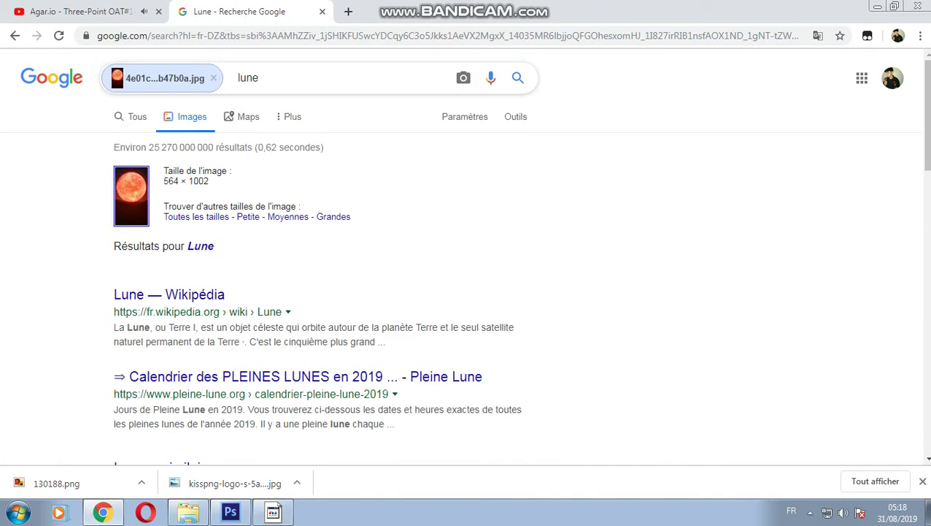
click(213, 67)
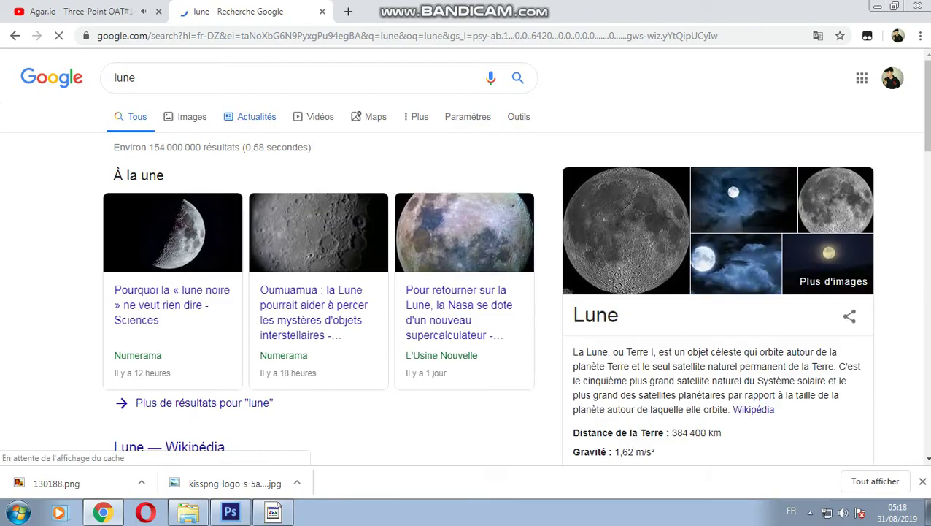
Step: Show the image results for lune and preview the Doctissimo full-moon photo
scroll(467, 256, down, 1)
scroll(467, 255, down, 5)
scroll(468, 256, down, 4)
scroll(467, 255, up, 5)
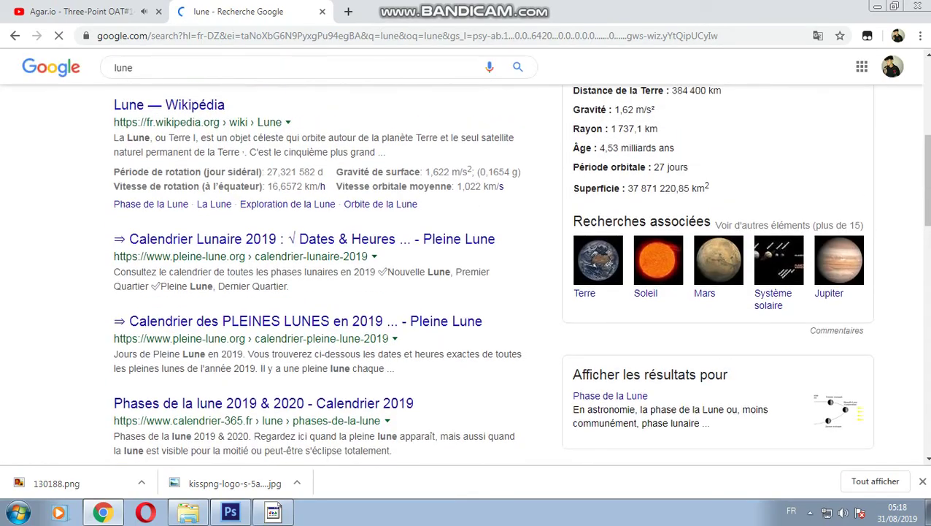
scroll(467, 255, up, 5)
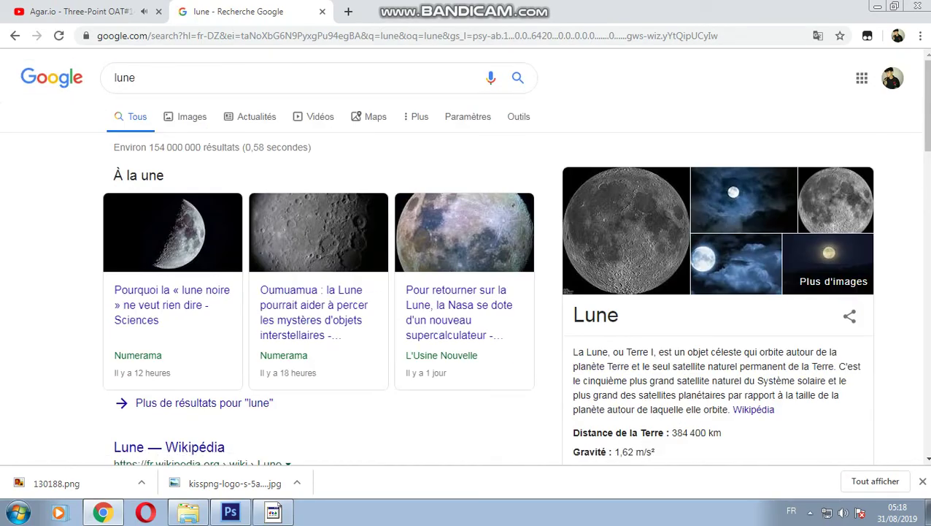
click(834, 281)
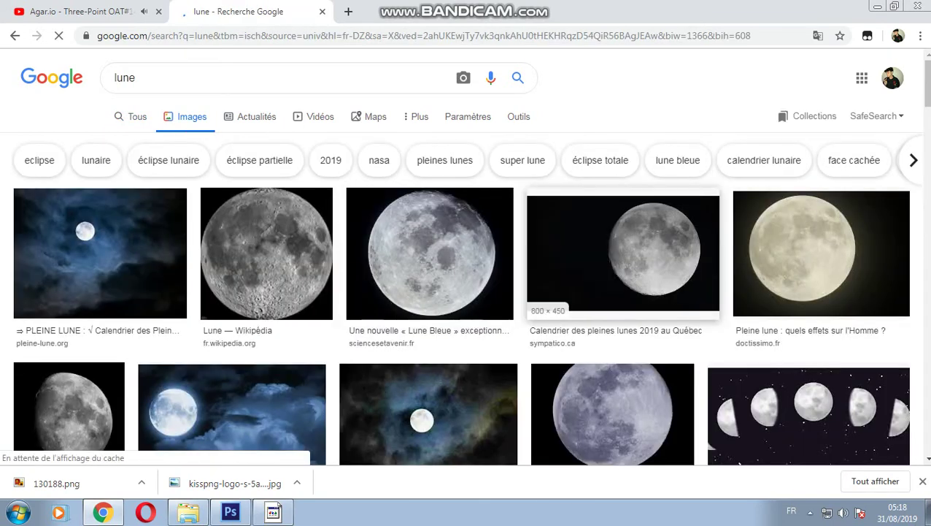
click(821, 252)
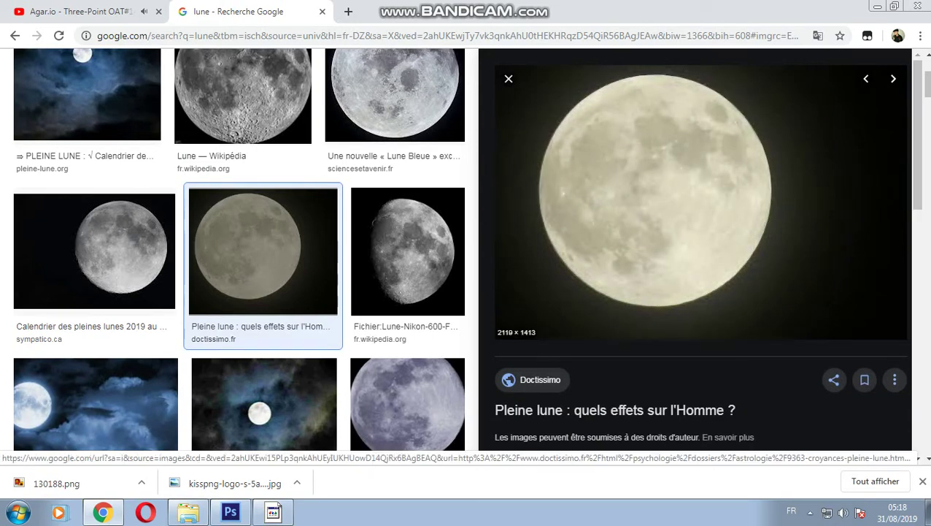
Step: Save the full-moon photo as pleine-lune-wd.jpg and return to Photoshop
scroll(701, 249, down, 5)
scroll(700, 248, down, 2)
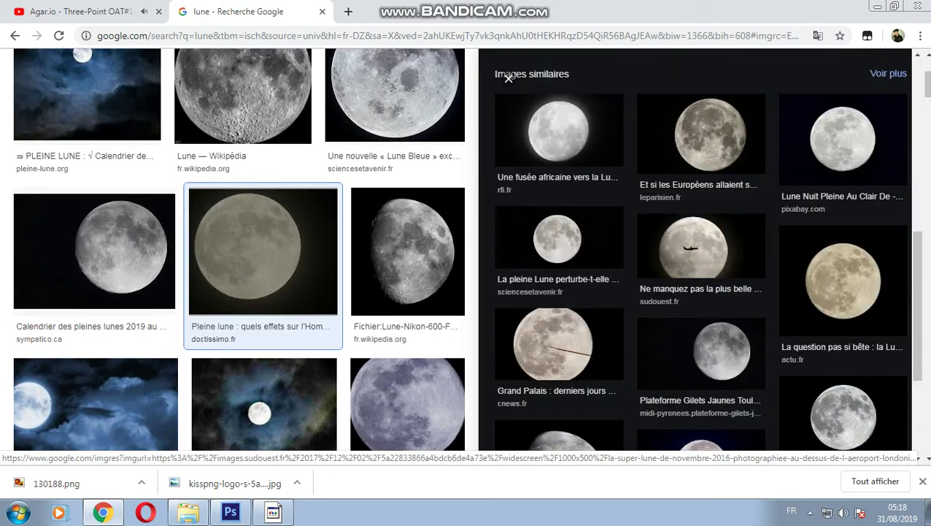
scroll(700, 248, down, 2)
scroll(700, 248, up, 5)
scroll(701, 248, up, 2)
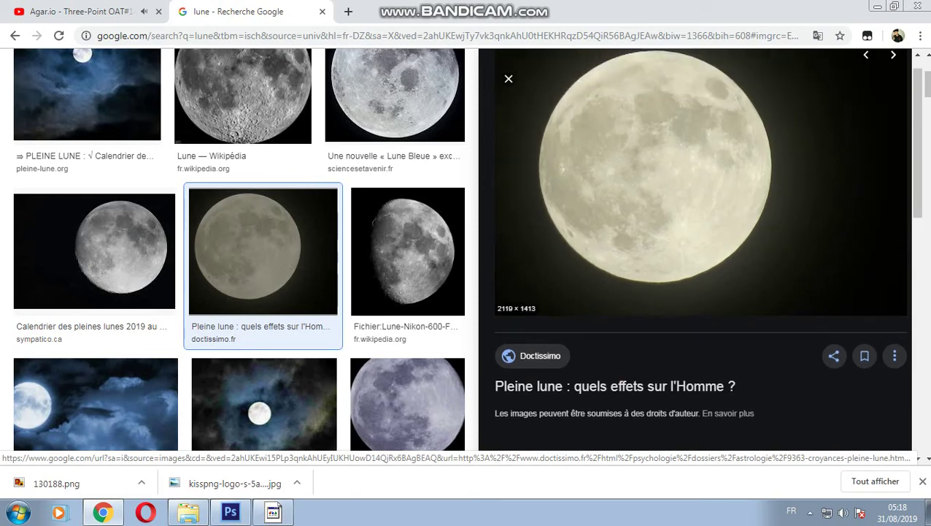
scroll(701, 249, down, 3)
scroll(701, 248, up, 2)
scroll(700, 248, up, 2)
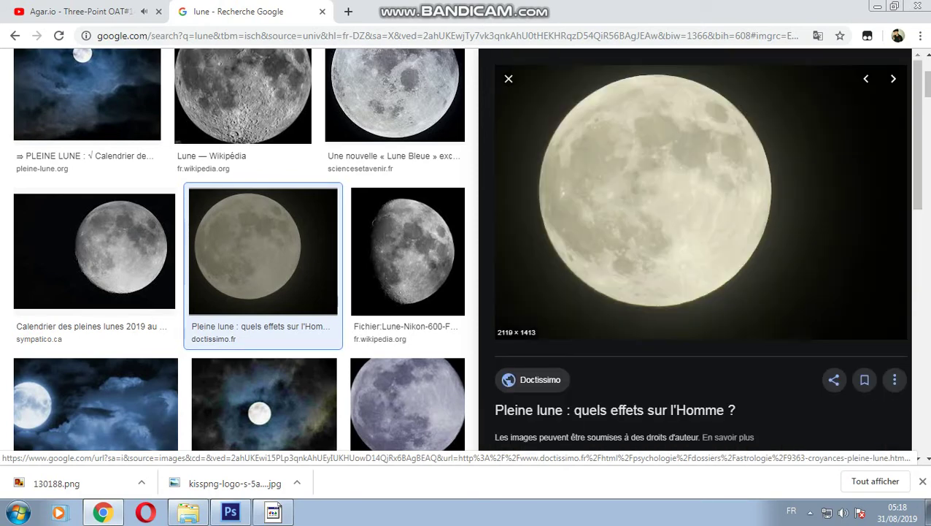
right_click(657, 144)
click(703, 269)
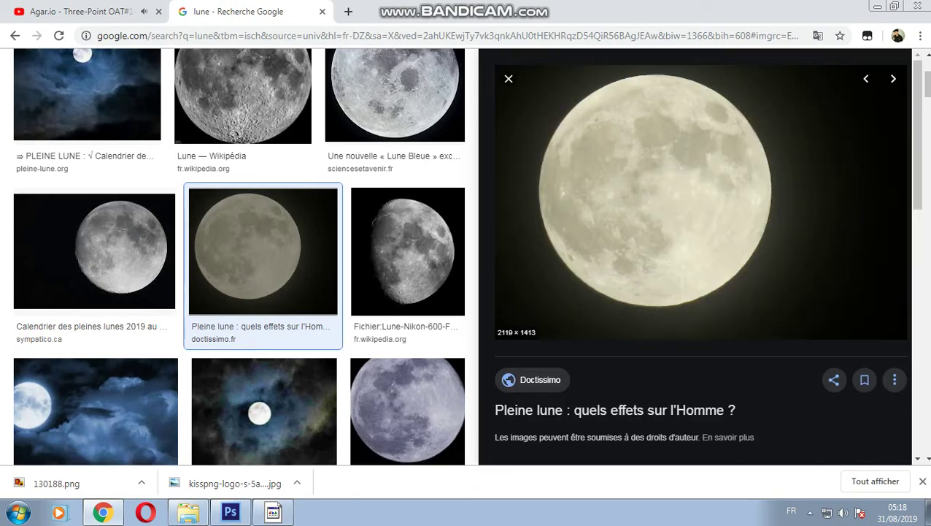
key(Return)
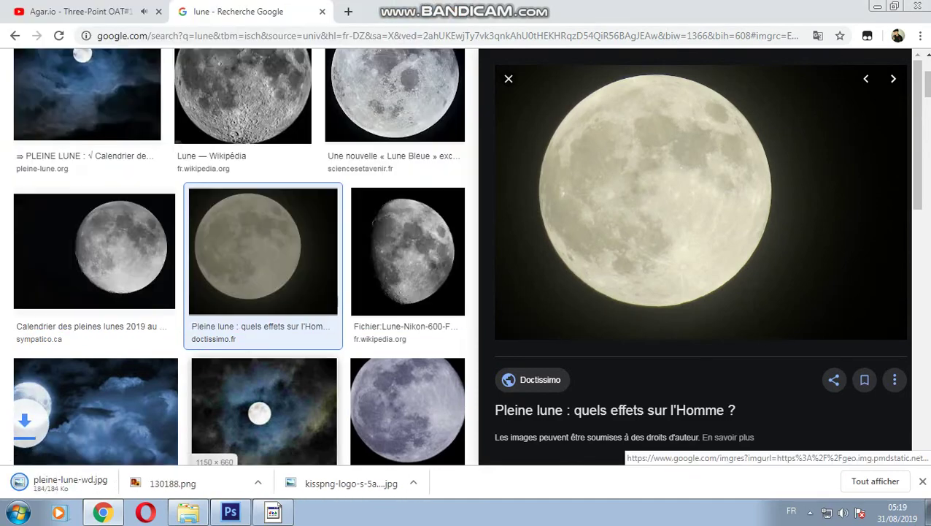
click(230, 511)
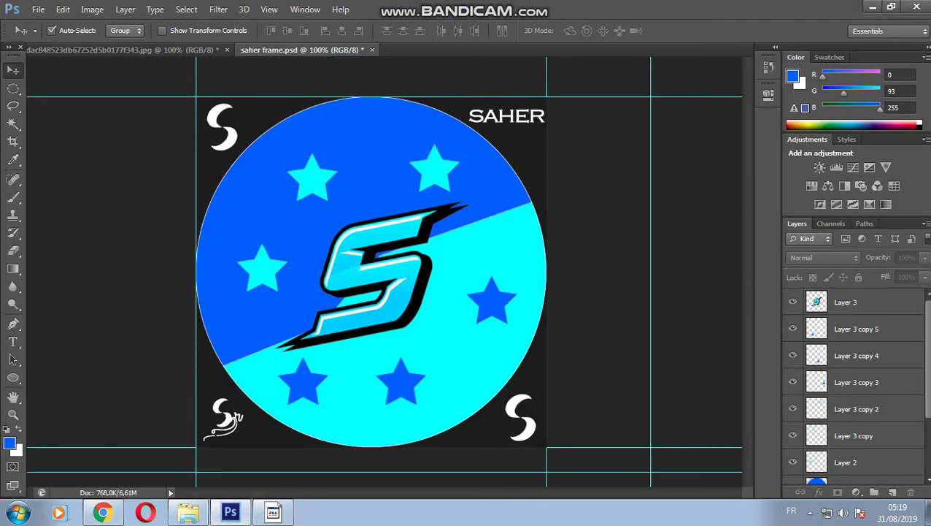
Step: Open pleine-lune-wd.jpg from folder s on the desktop (Bureau)
click(38, 9)
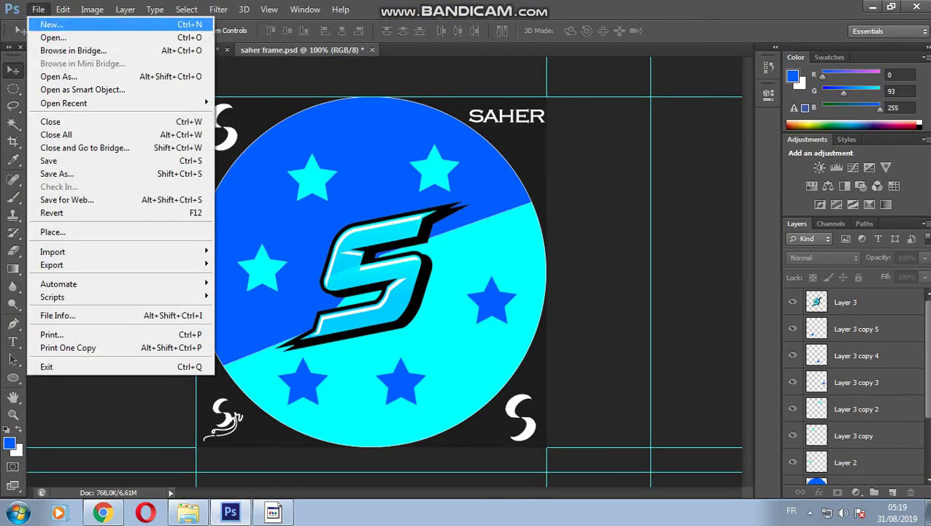
click(52, 37)
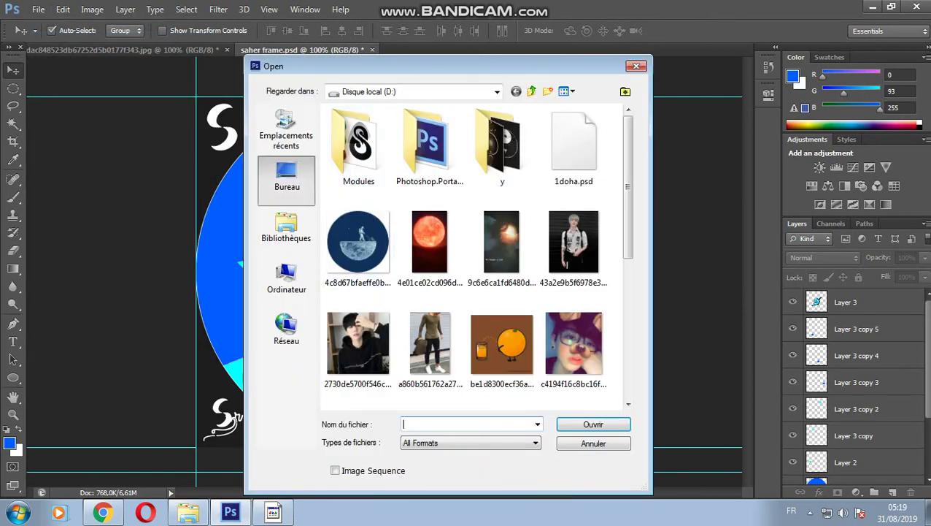
click(287, 179)
click(398, 231)
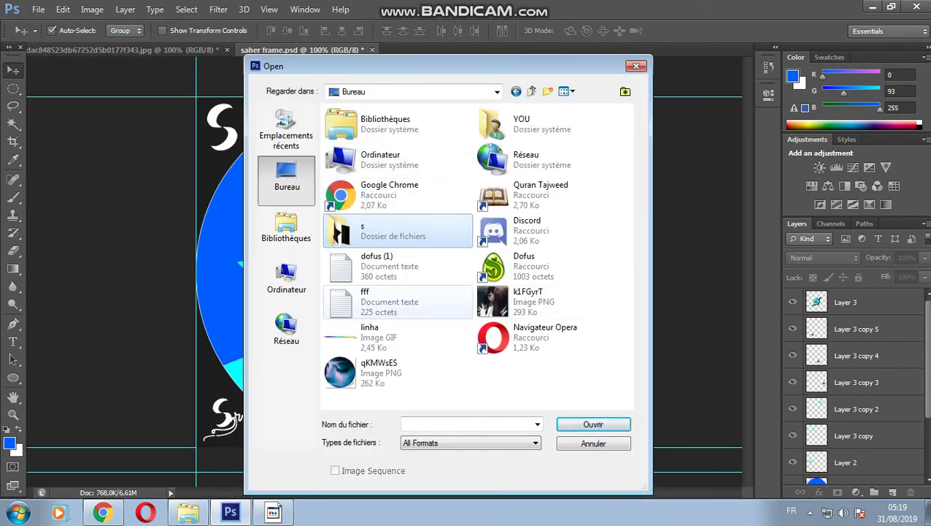
double_click(398, 231)
click(429, 241)
click(502, 351)
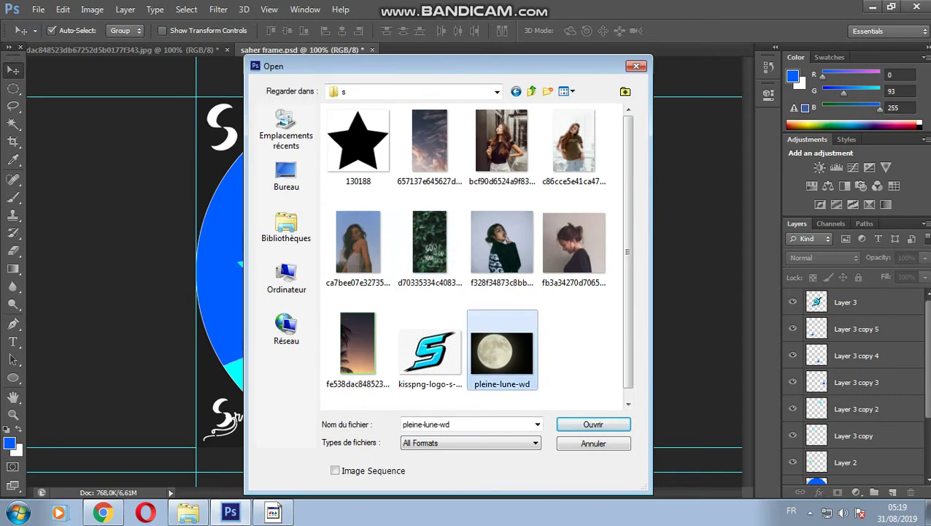
key(Return)
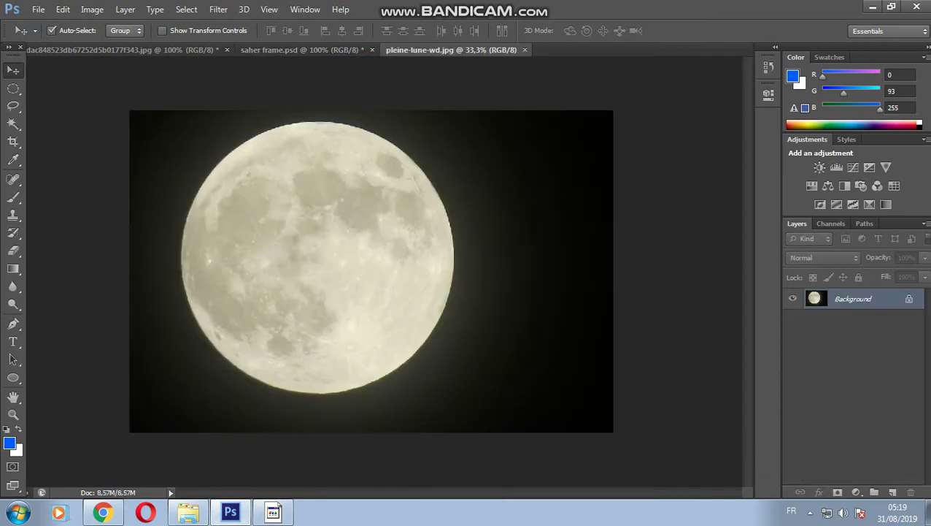
Step: Copy an elliptical selection of the moon disc and return to saher frame.psd
key(m)
drag(182, 121, 536, 383)
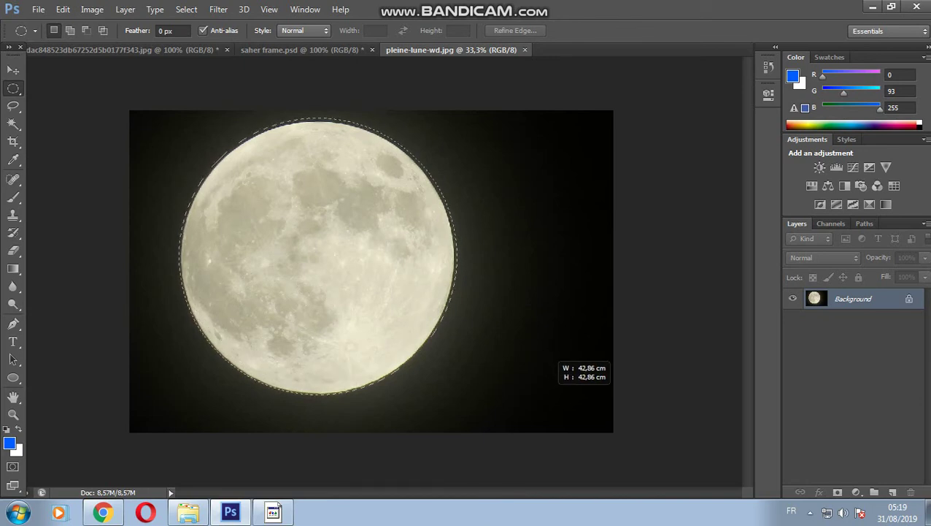
key(Escape)
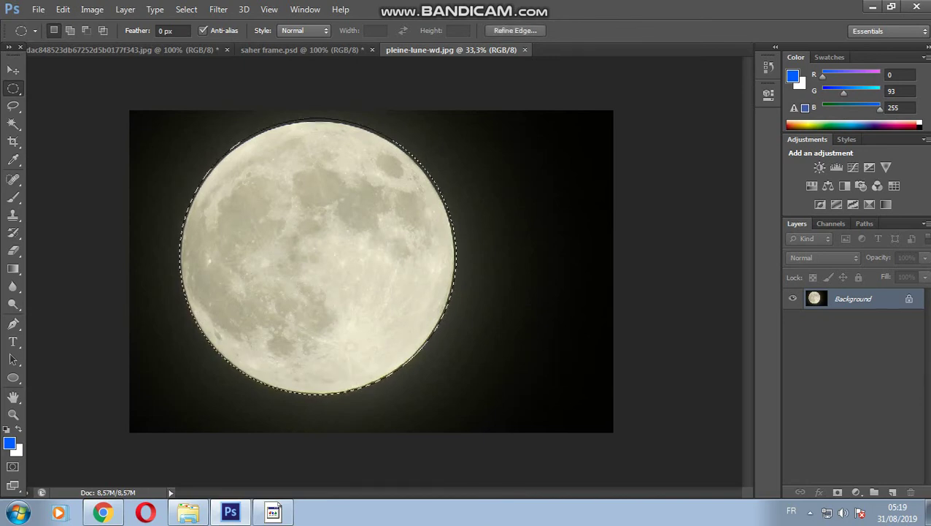
key(ctrl+Tab)
key(ctrl+v)
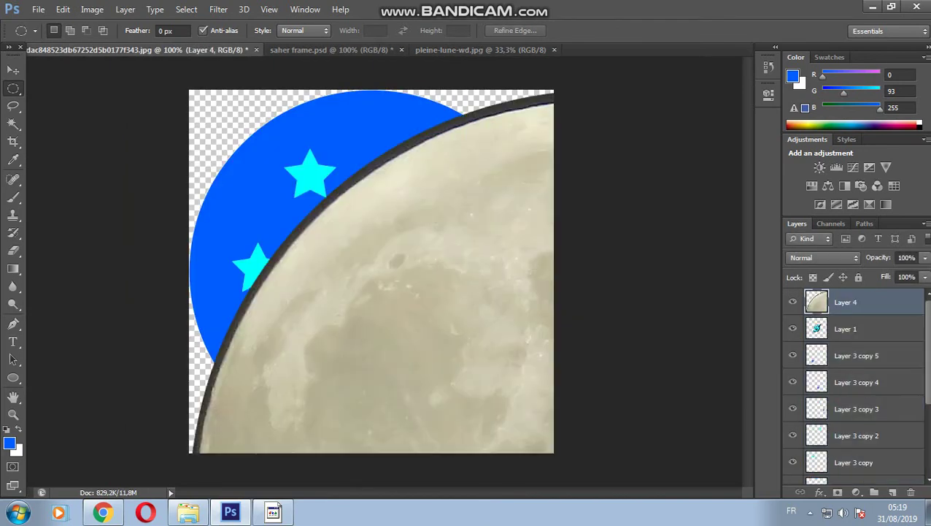
key(ctrl+z)
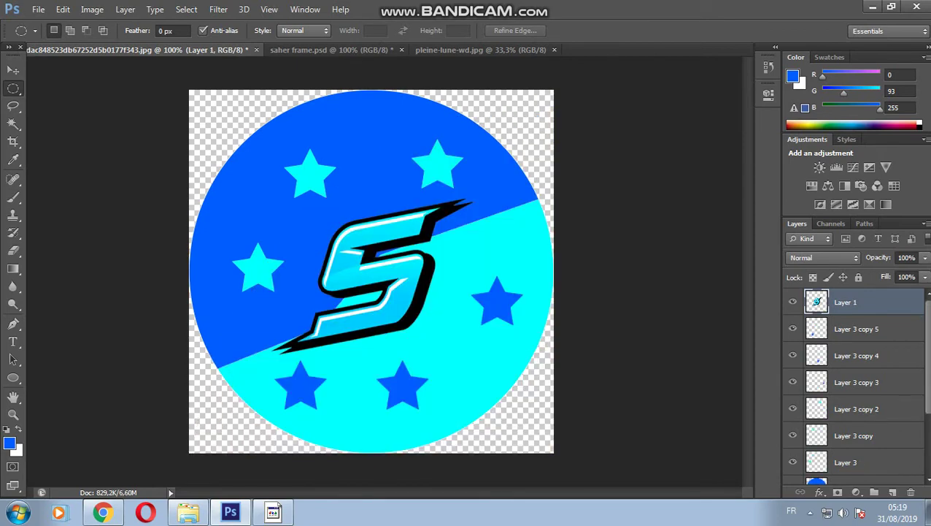
key(ctrl+Tab)
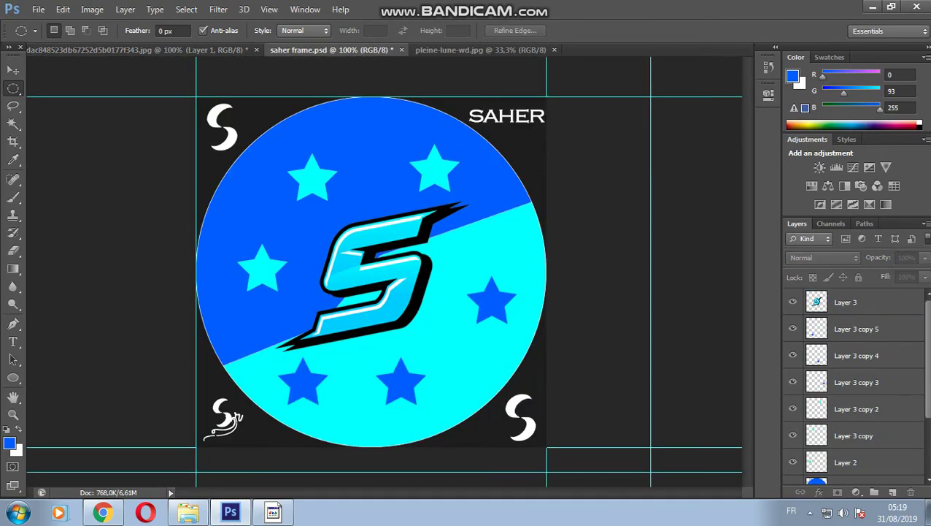
Step: Paste the moon into saher frame as Layer 4 and shrink it to roughly badge size
key(ctrl+v)
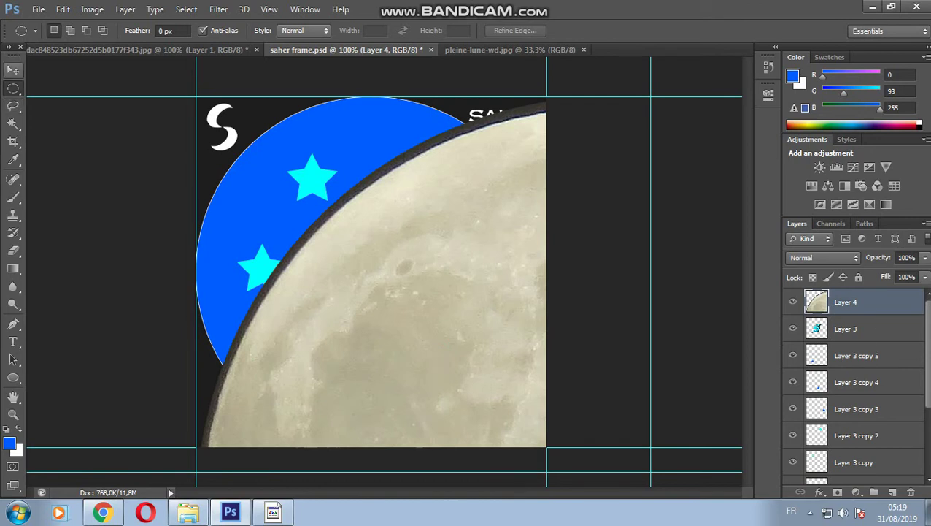
key(ctrl+t)
drag(420, 183, 307, 182)
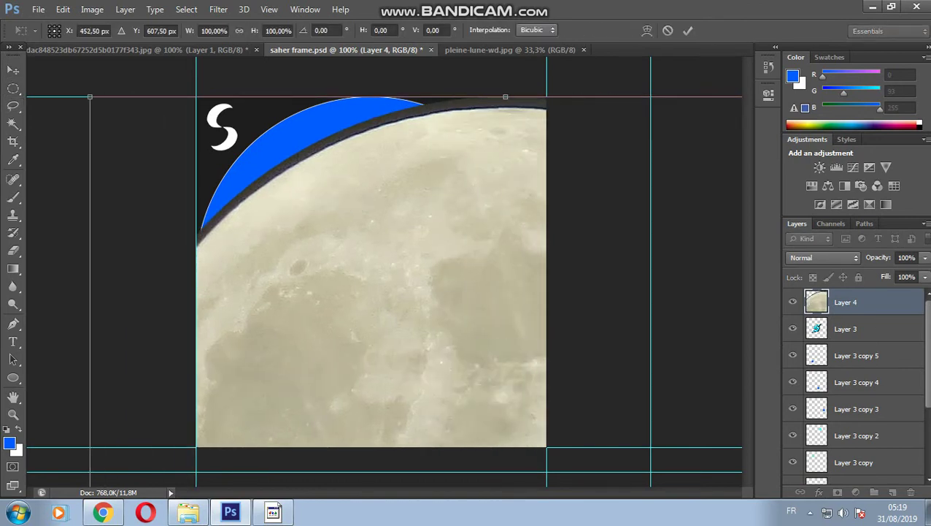
key(ctrl+minus)
key(ctrl+minus)
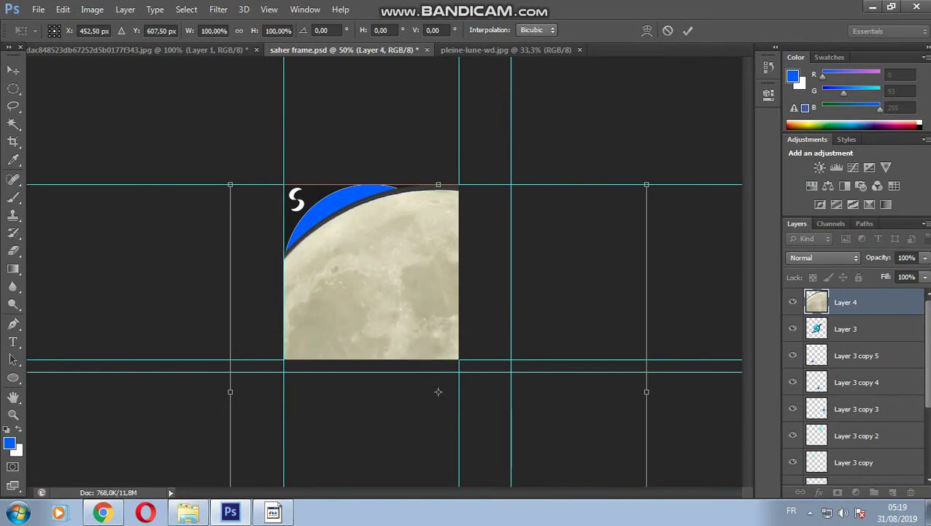
drag(230, 184, 373, 325)
mouse_move(451, 349)
mouse_down()
mouse_move(358, 234)
mouse_move(297, 116)
mouse_up()
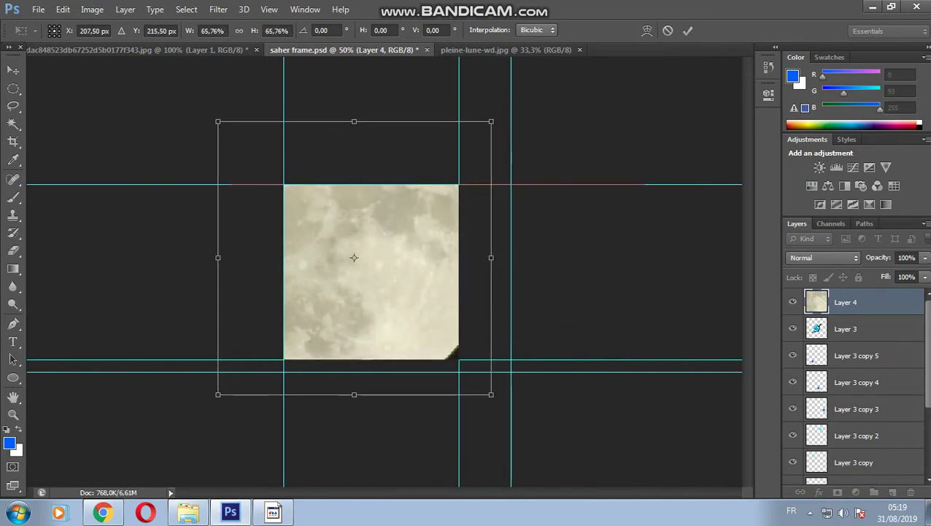
drag(218, 121, 295, 201)
drag(295, 343, 299, 347)
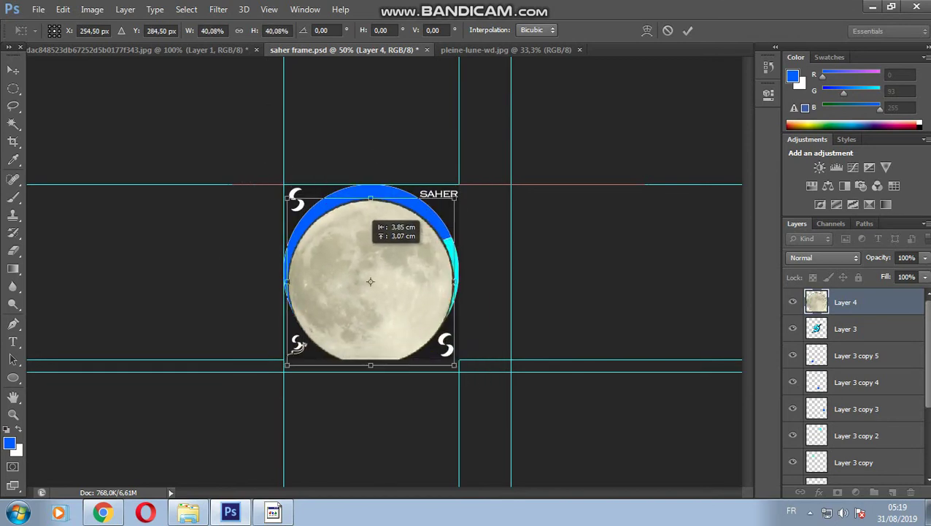
Step: Reposition and slightly enlarge the moon so it covers the badge circle
key(ctrl+plus)
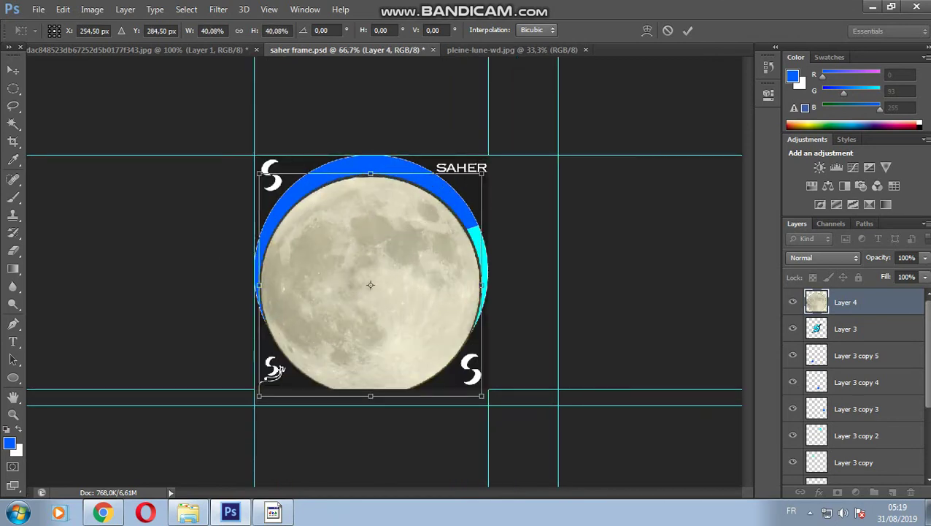
key(ctrl+plus)
drag(373, 318, 365, 307)
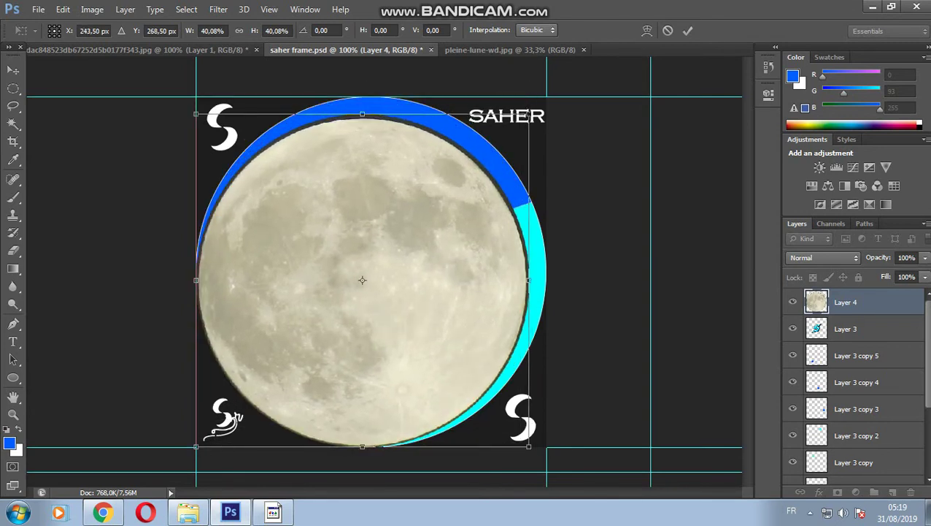
drag(528, 114, 556, 87)
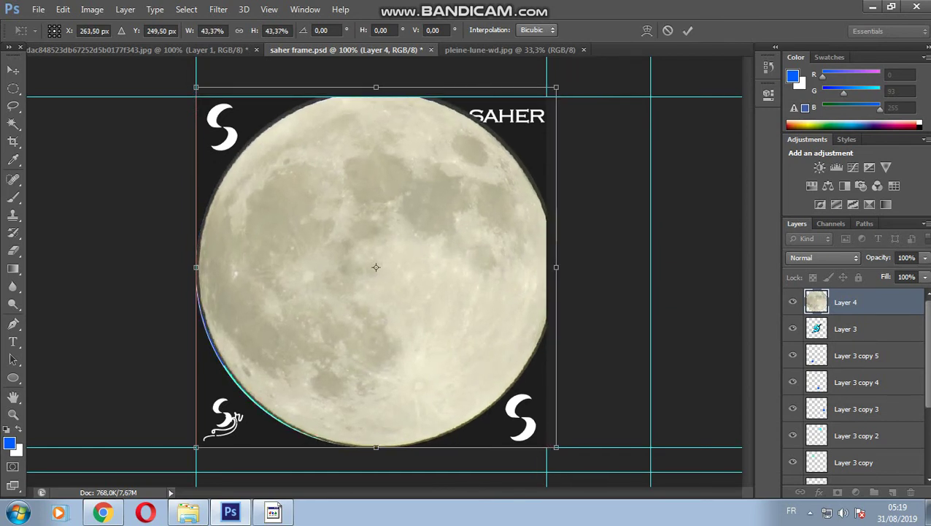
drag(196, 446, 189, 454)
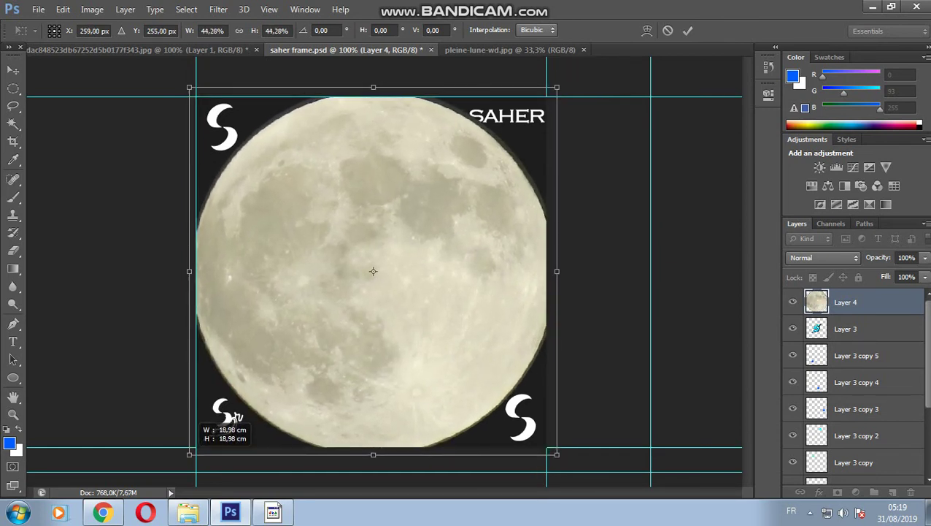
key(Return)
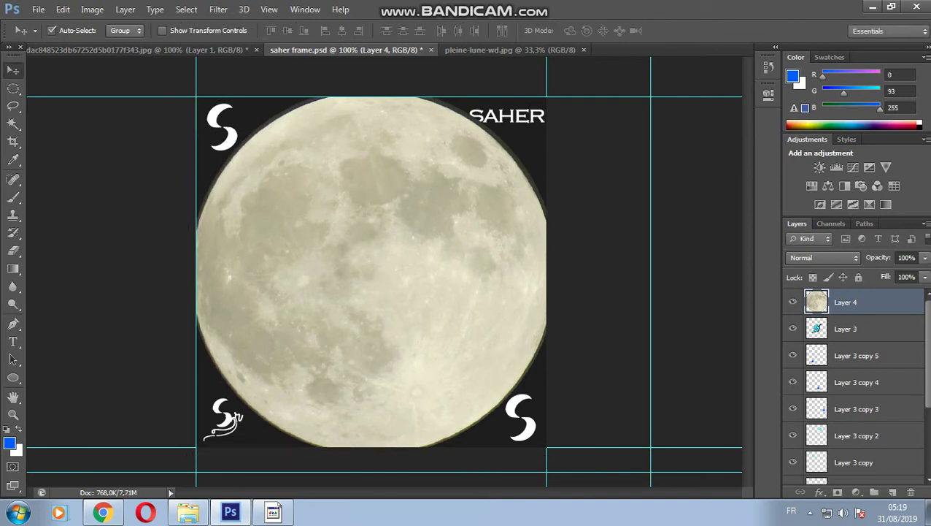
Step: Nudge the moon and stretch it down and left to fill the circle's edges
drag(359, 261, 366, 256)
key(ctrl+t)
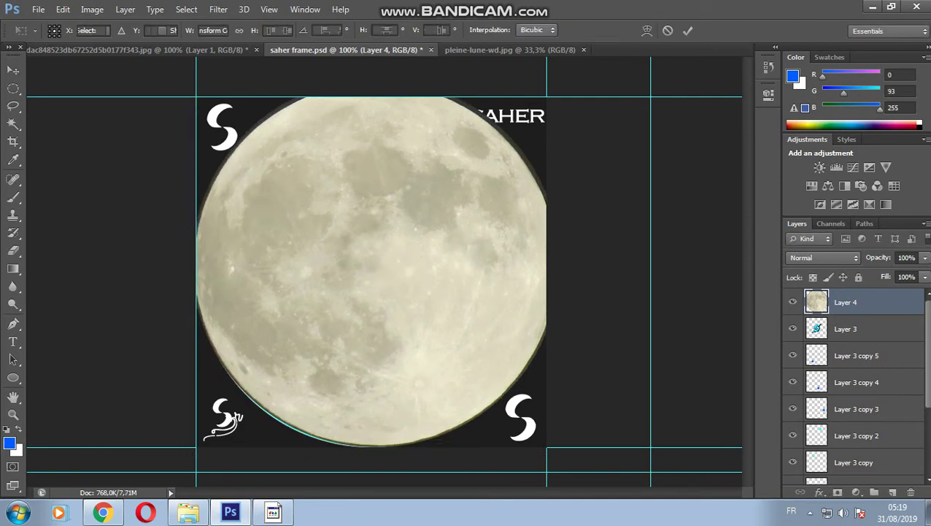
drag(376, 444, 376, 452)
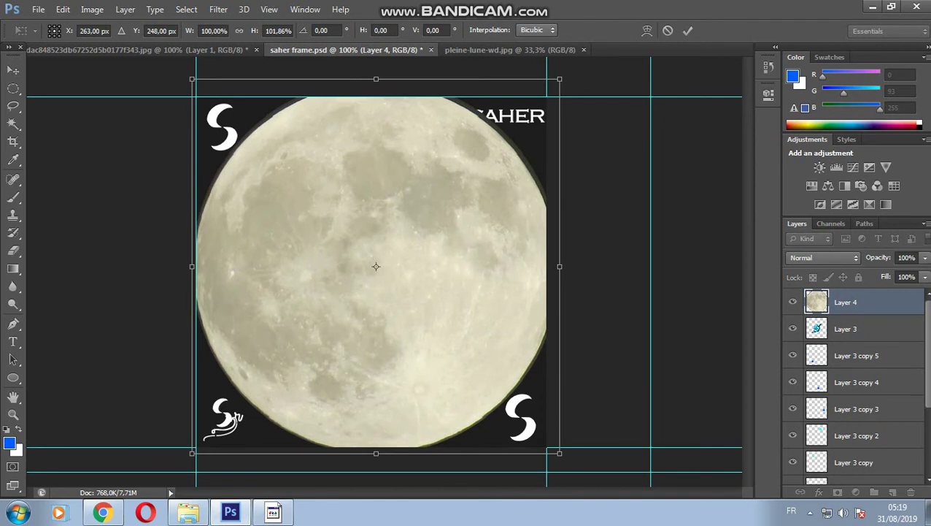
drag(192, 266, 185, 266)
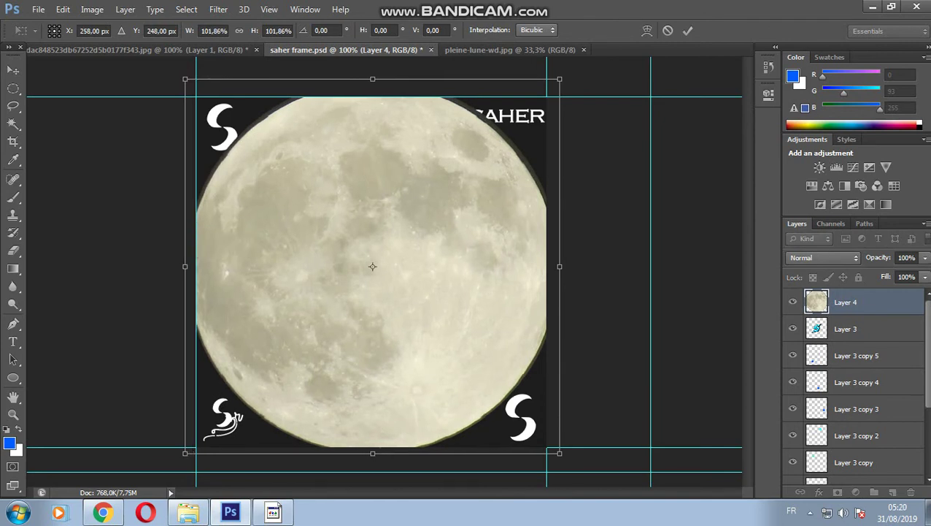
key(Return)
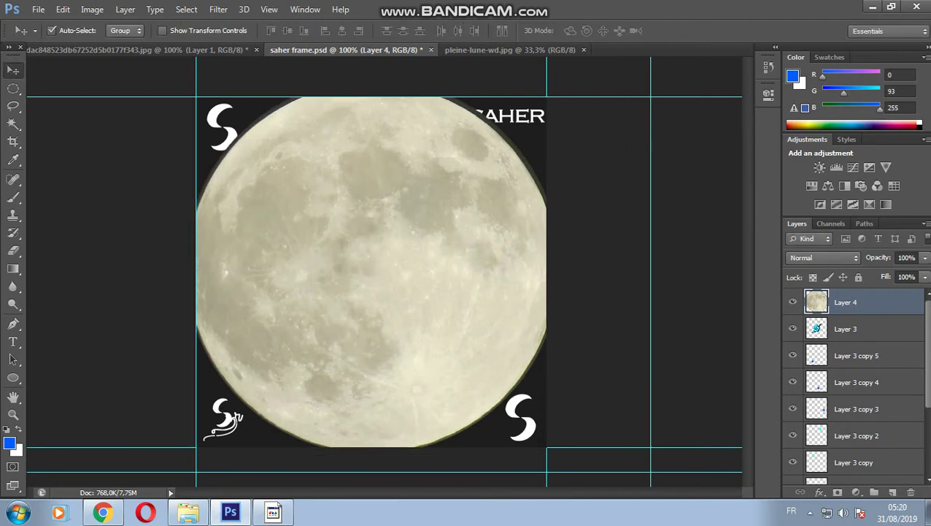
Step: Place Saher copia at the top of the layer stack with Layer 4 directly beneath it
key(ctrl+bracketleft)
key(ctrl+bracketleft)
key(ctrl+bracketleft)
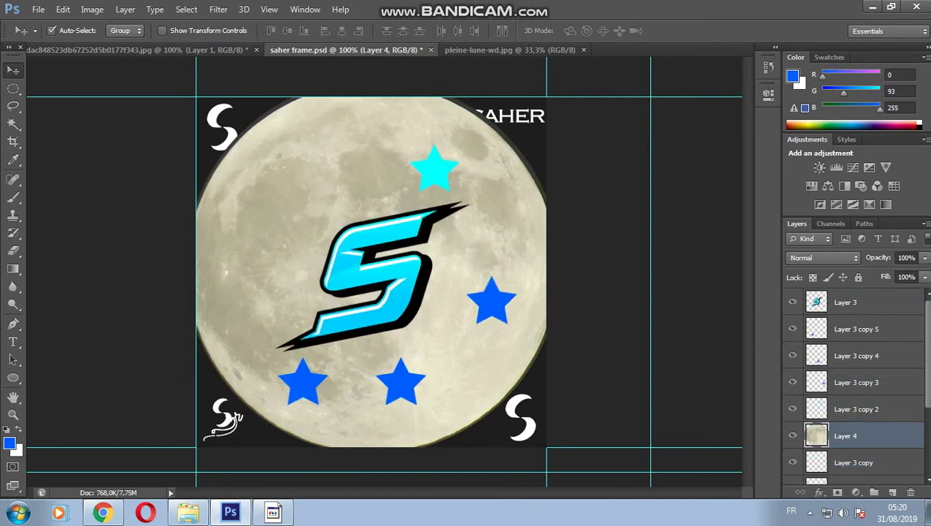
scroll(854, 387, down, 2)
scroll(854, 387, down, 2)
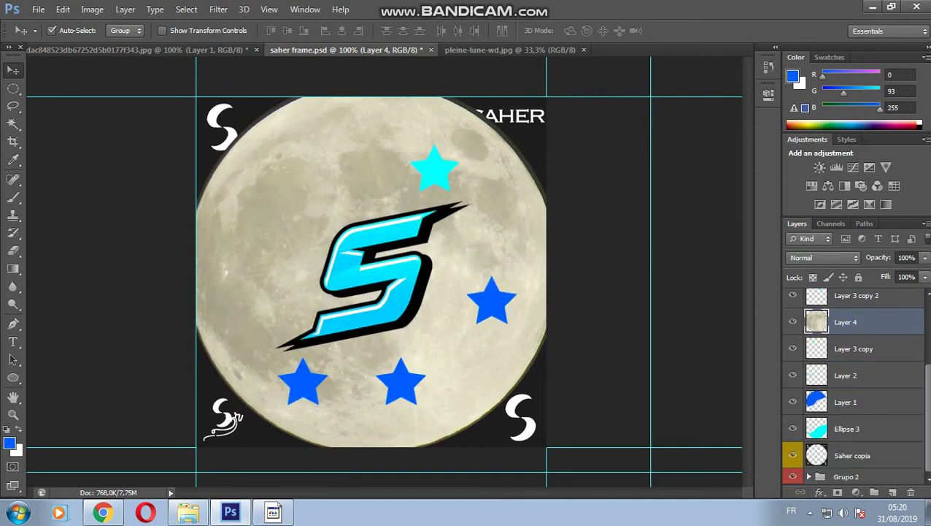
drag(852, 455, 853, 294)
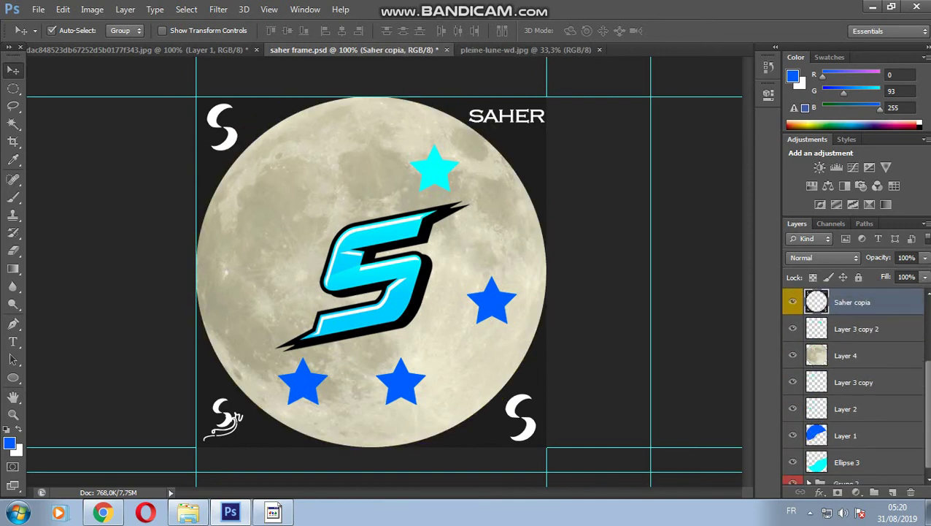
scroll(854, 387, up, 3)
scroll(854, 387, up, 1)
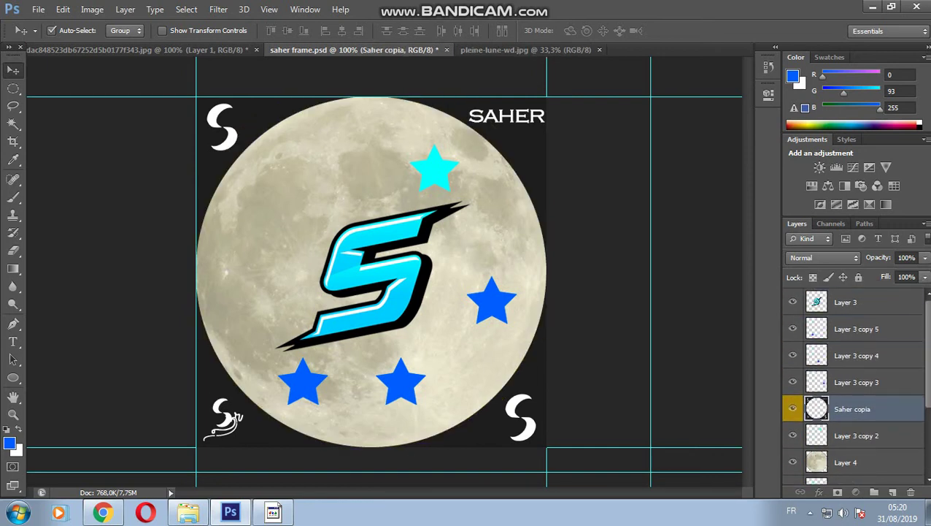
drag(852, 408, 852, 298)
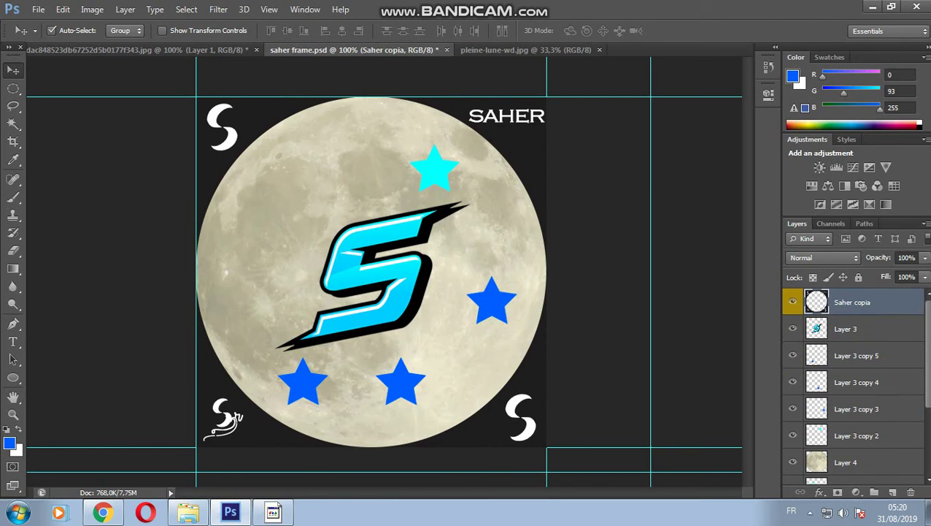
click(854, 462)
mouse_move(854, 462)
mouse_down()
mouse_move(854, 315)
mouse_move(846, 318)
mouse_up()
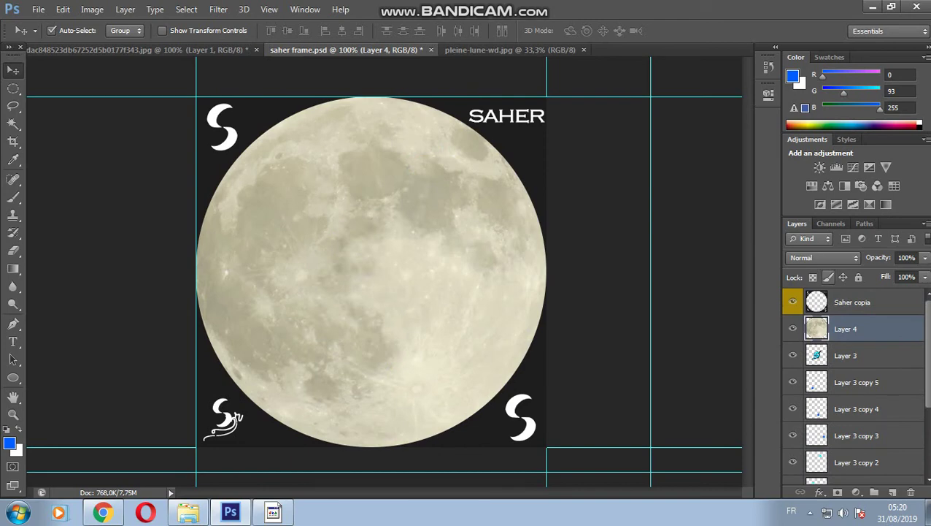
Step: Set Layer 4's blend mode to Linear Burn
click(823, 257)
click(803, 18)
key(Down)
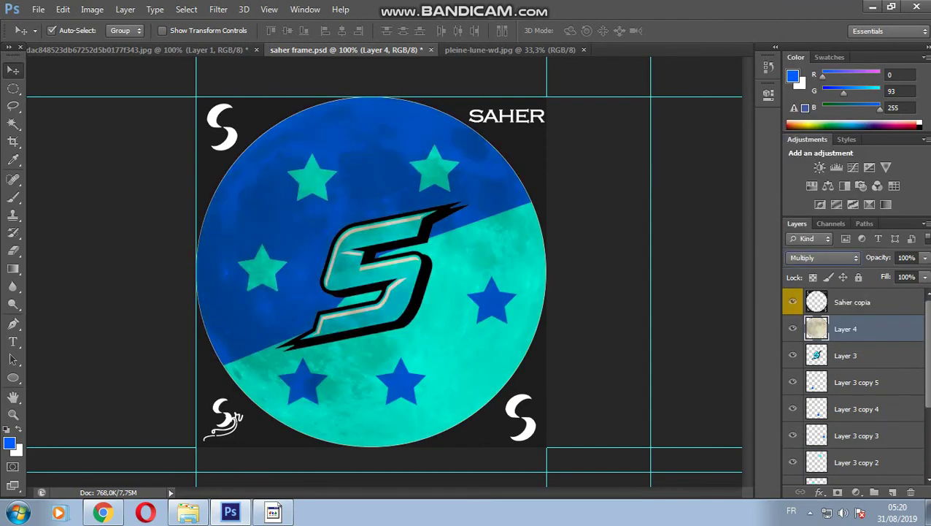
key(Down)
key(Down)
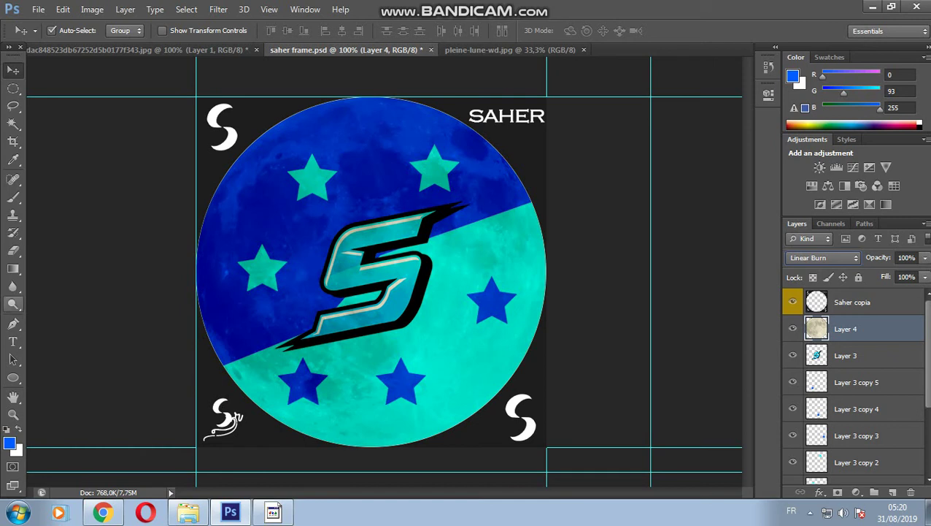
Step: Erase the moon texture from over the S logo with the Eraser
click(14, 249)
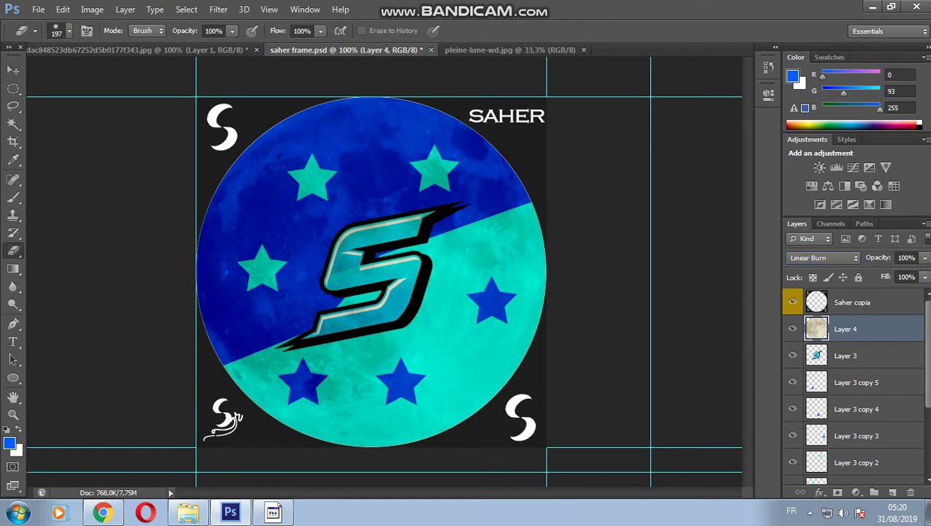
mouse_move(369, 273)
mouse_down()
mouse_move(407, 226)
mouse_move(403, 205)
mouse_up()
drag(442, 241, 414, 203)
drag(334, 323, 368, 344)
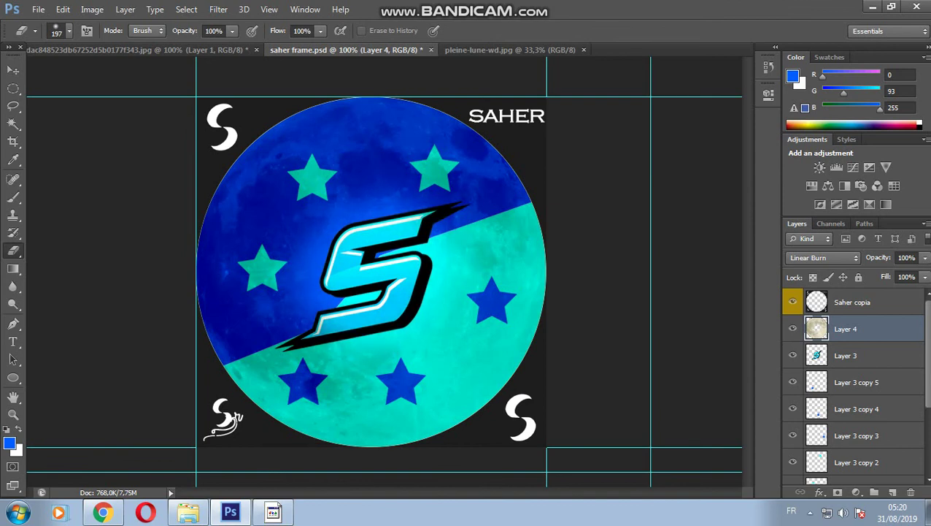
drag(301, 312, 335, 358)
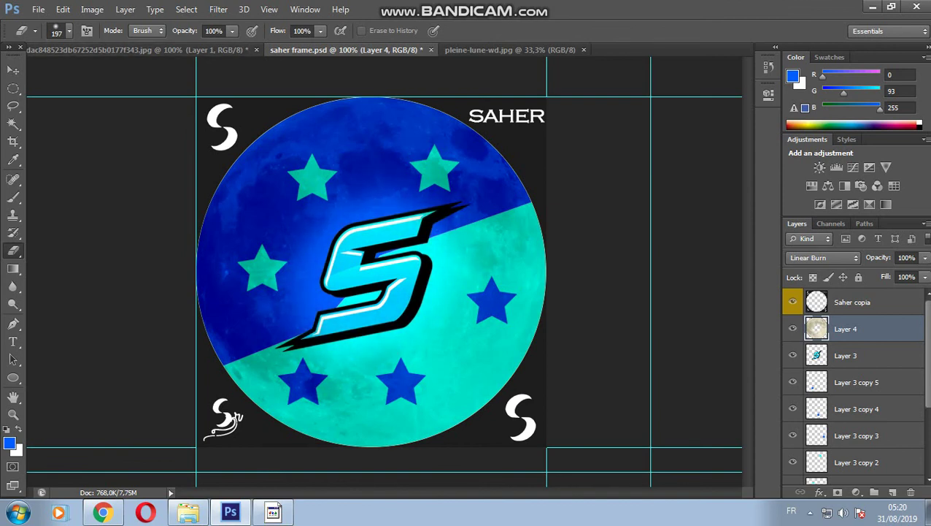
Step: Set the eraser size to 39 px and try a stroke on a top star, then undo it
click(68, 31)
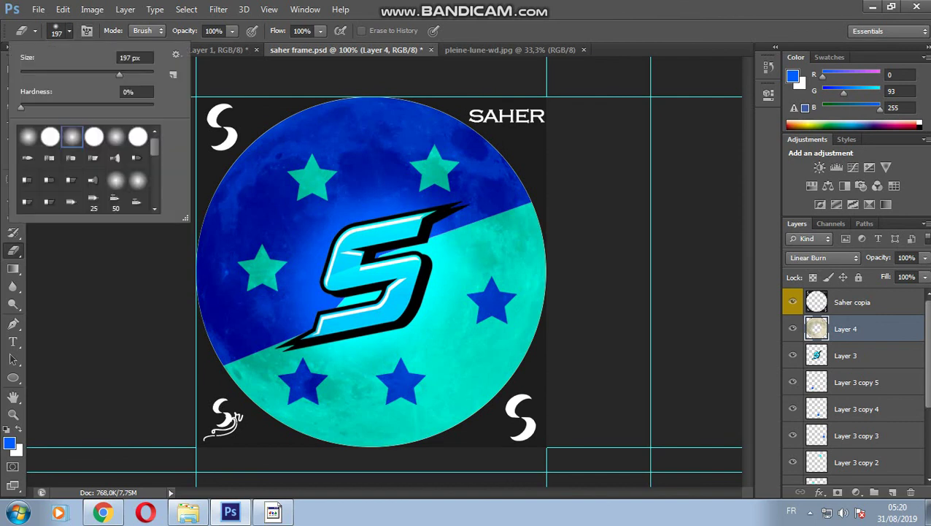
text(39)
key(Return)
click(307, 176)
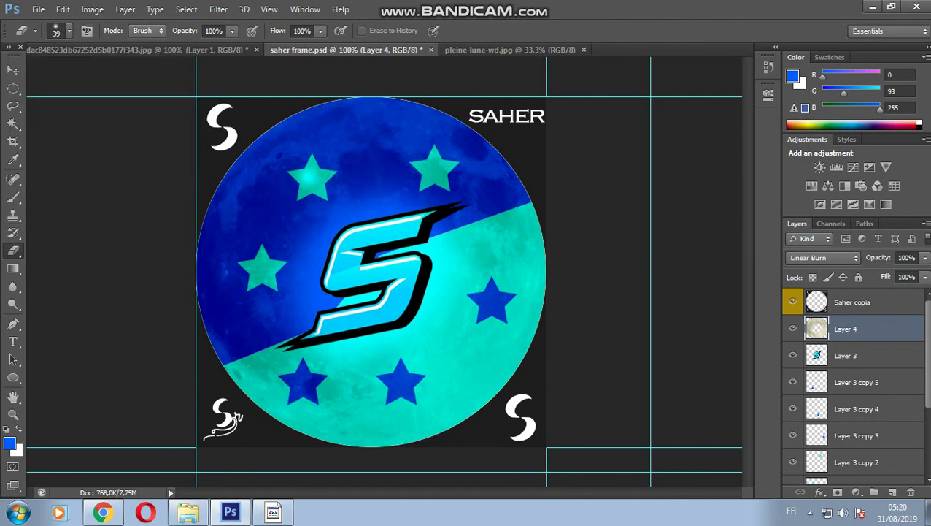
drag(299, 174, 314, 197)
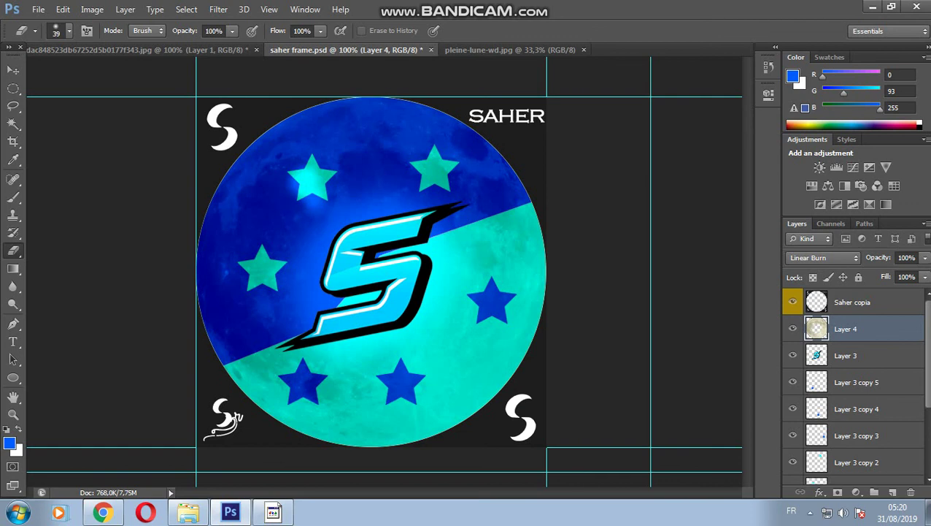
key(ctrl+z)
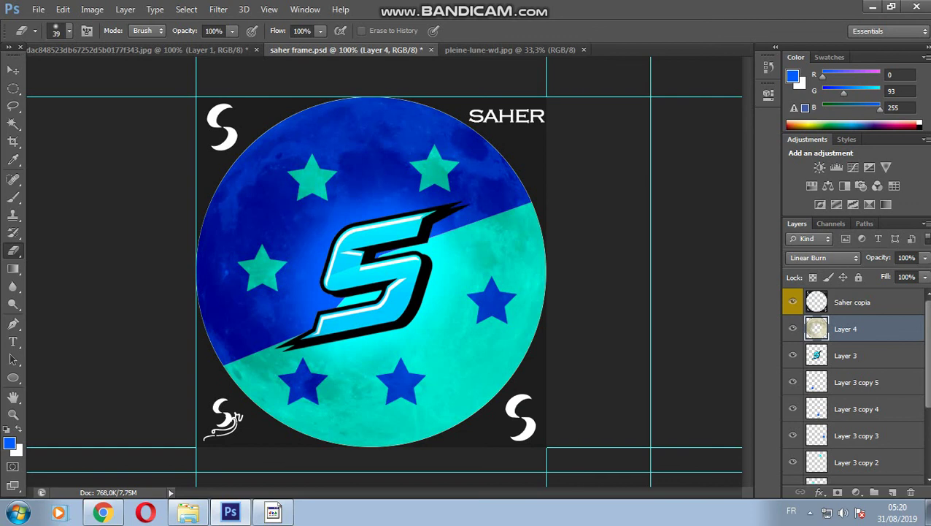
Step: Enlarge the eraser and clear moon texture from each star around the badge
click(69, 31)
drag(46, 74, 64, 74)
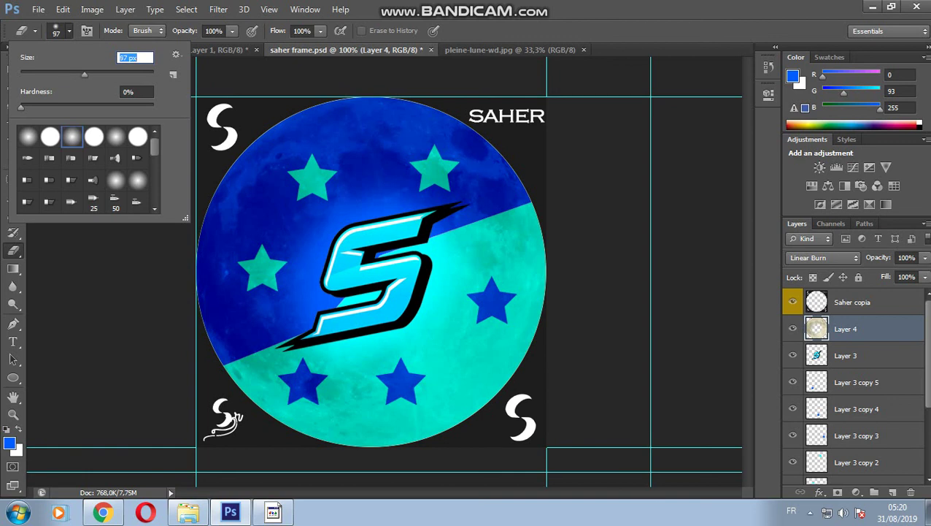
click(310, 190)
click(310, 167)
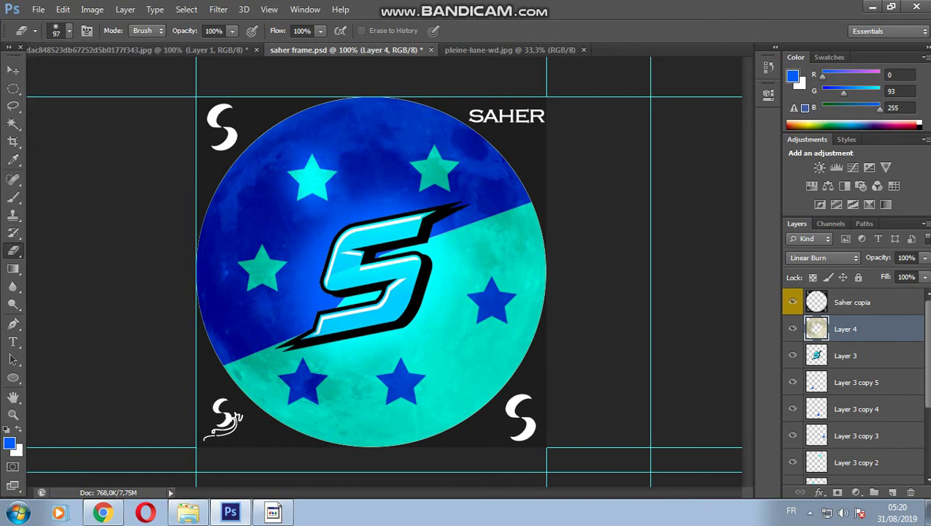
click(436, 168)
click(416, 168)
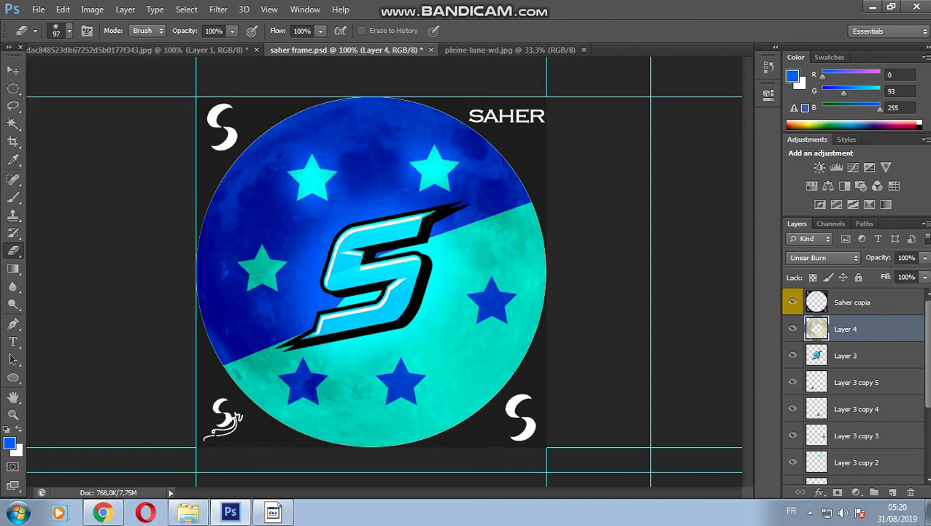
click(492, 307)
click(391, 382)
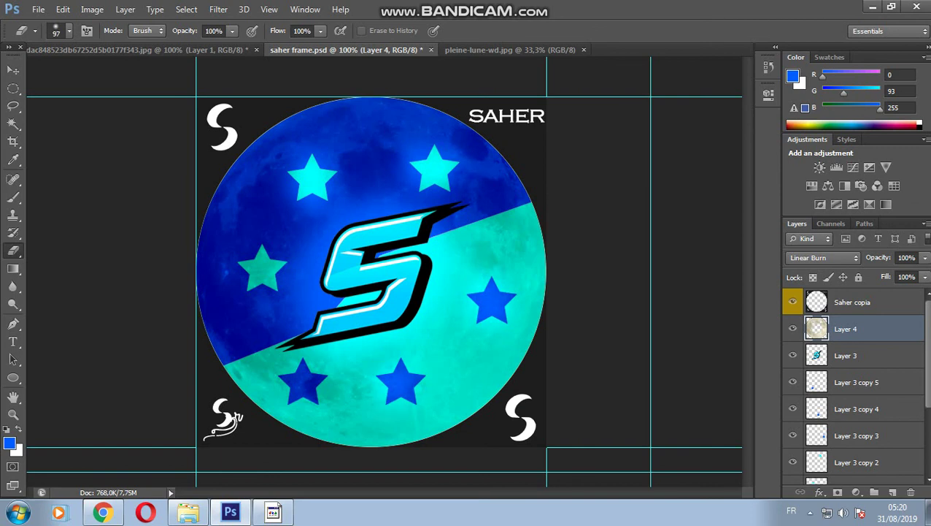
click(302, 383)
click(259, 267)
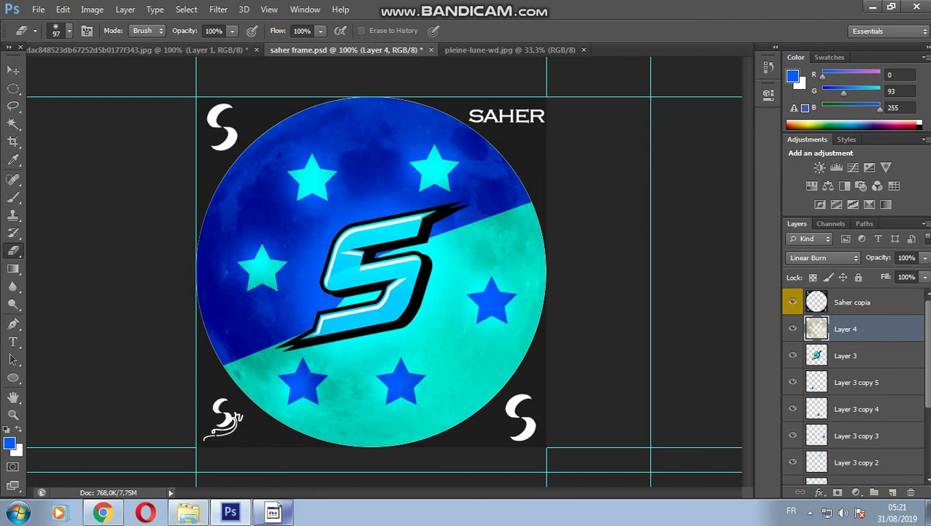
click(272, 511)
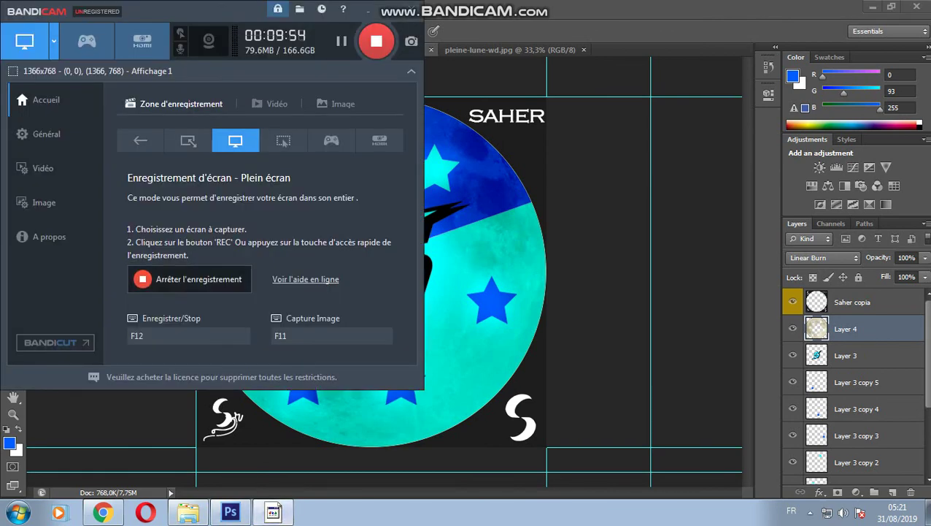